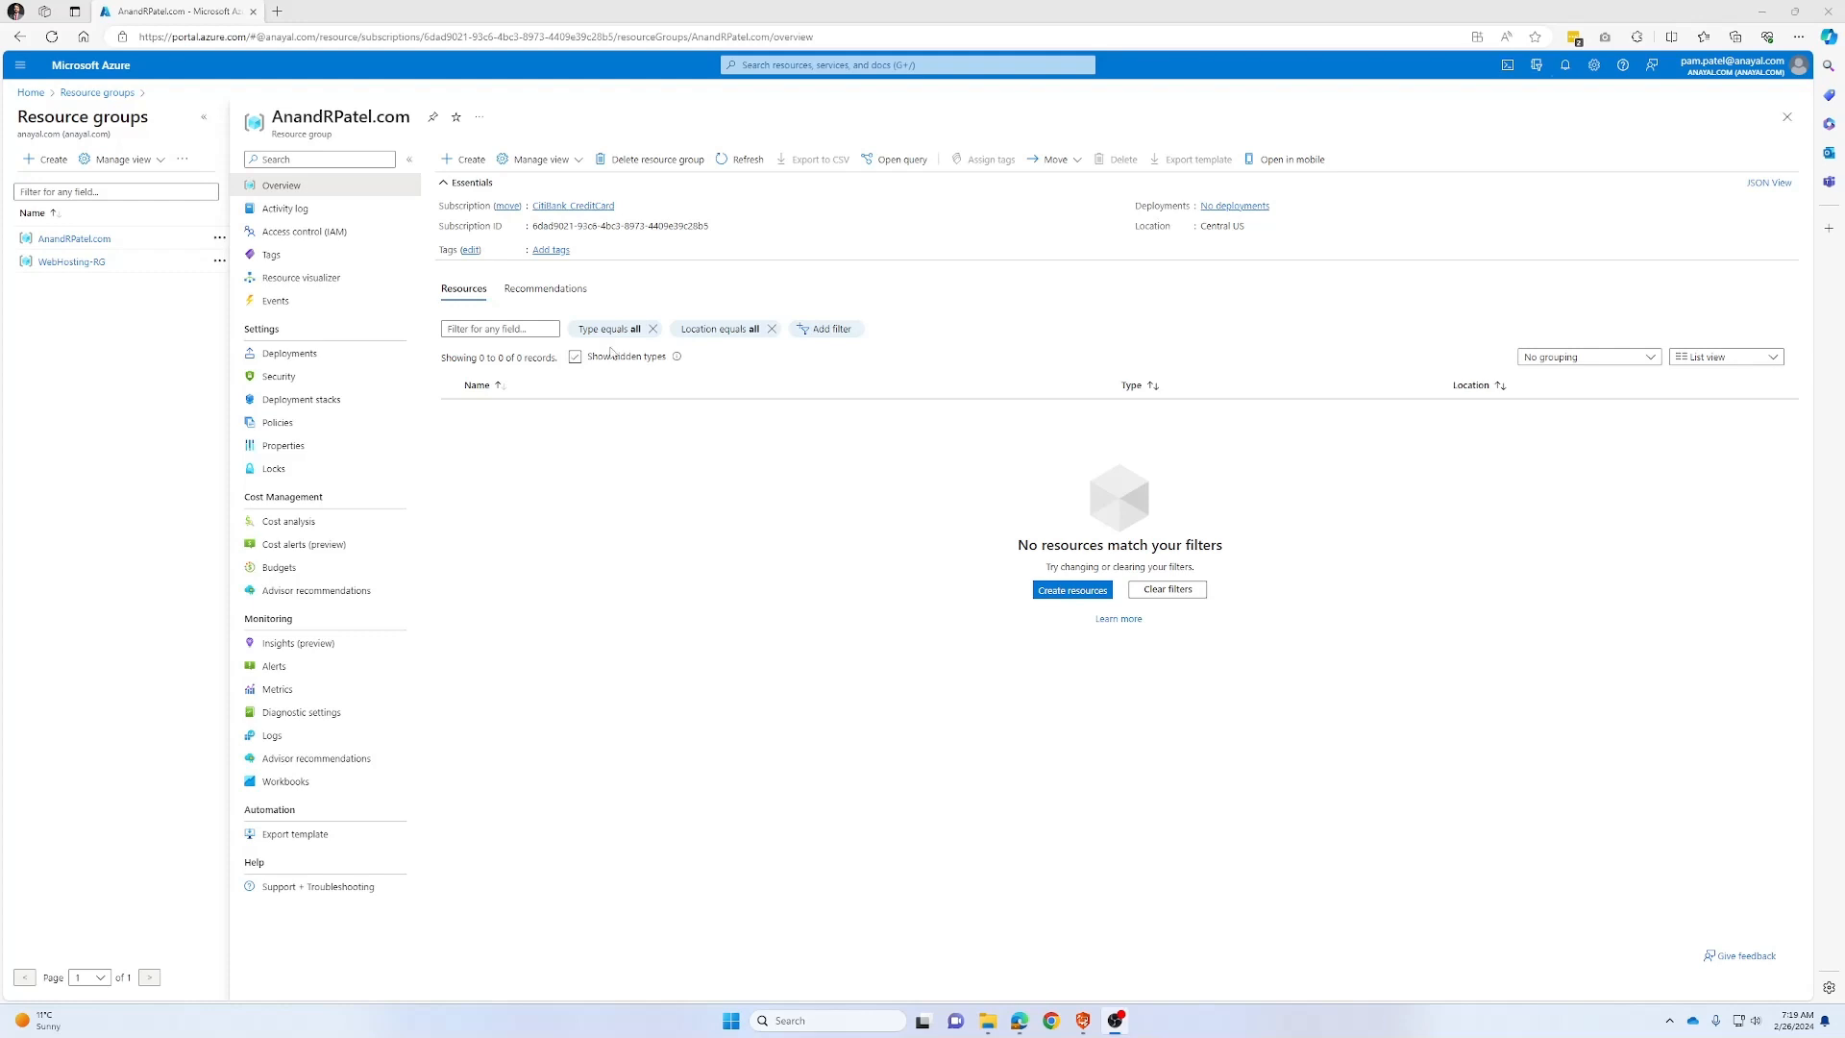
Search the Marketplace for 'Azure SQL' and start creating from the Azure SQL offer
left_click(465, 160)
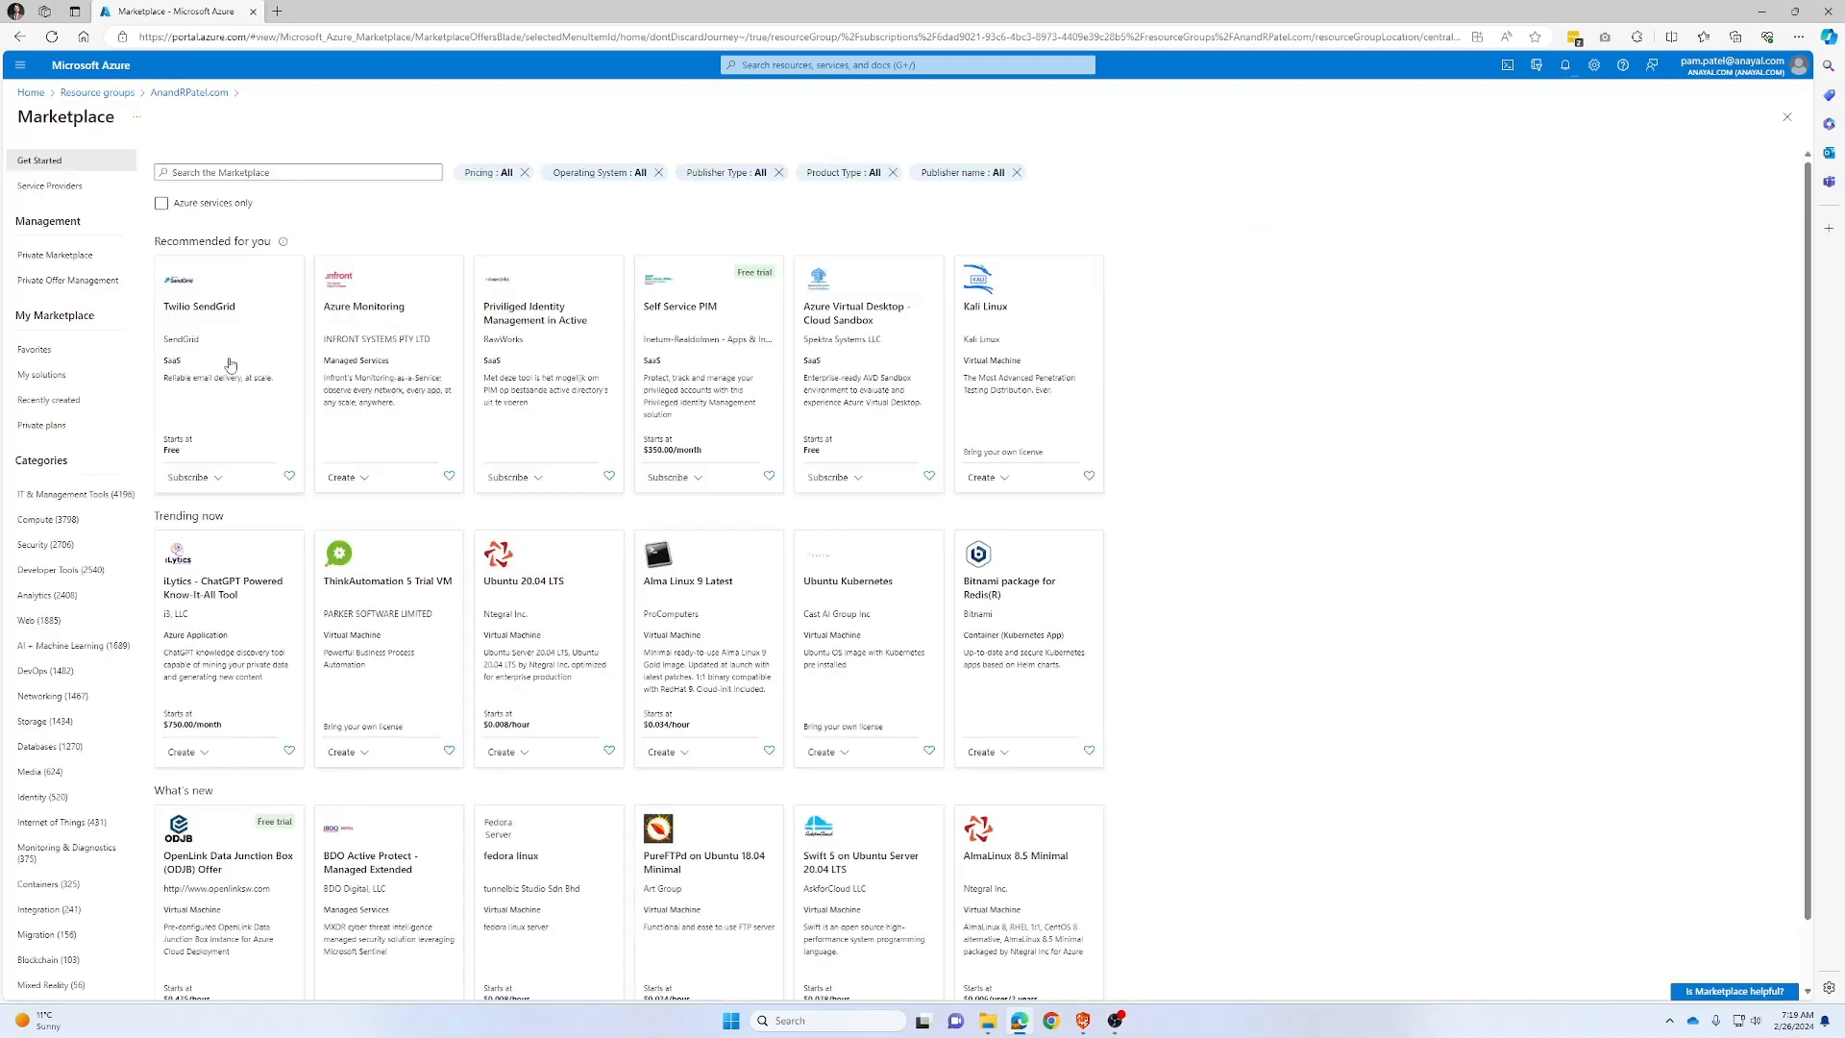
left_click(246, 171)
type("A")
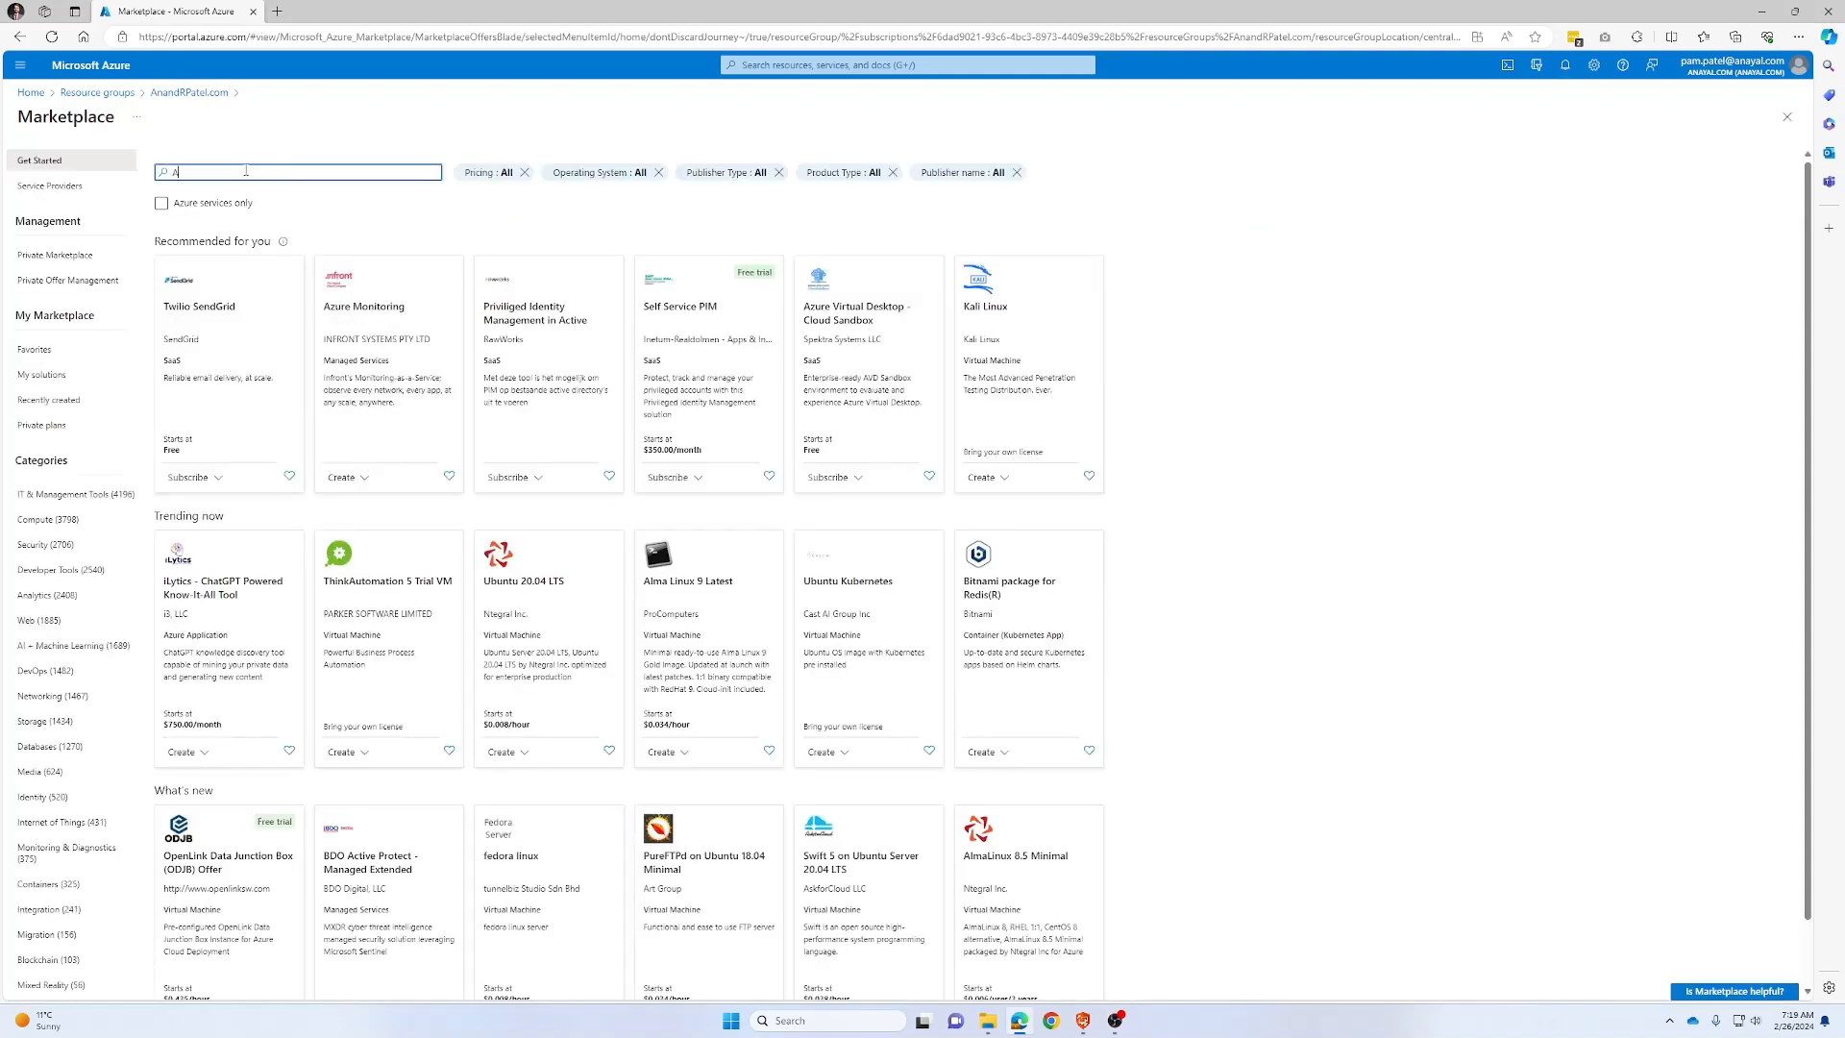
type("zure SQL")
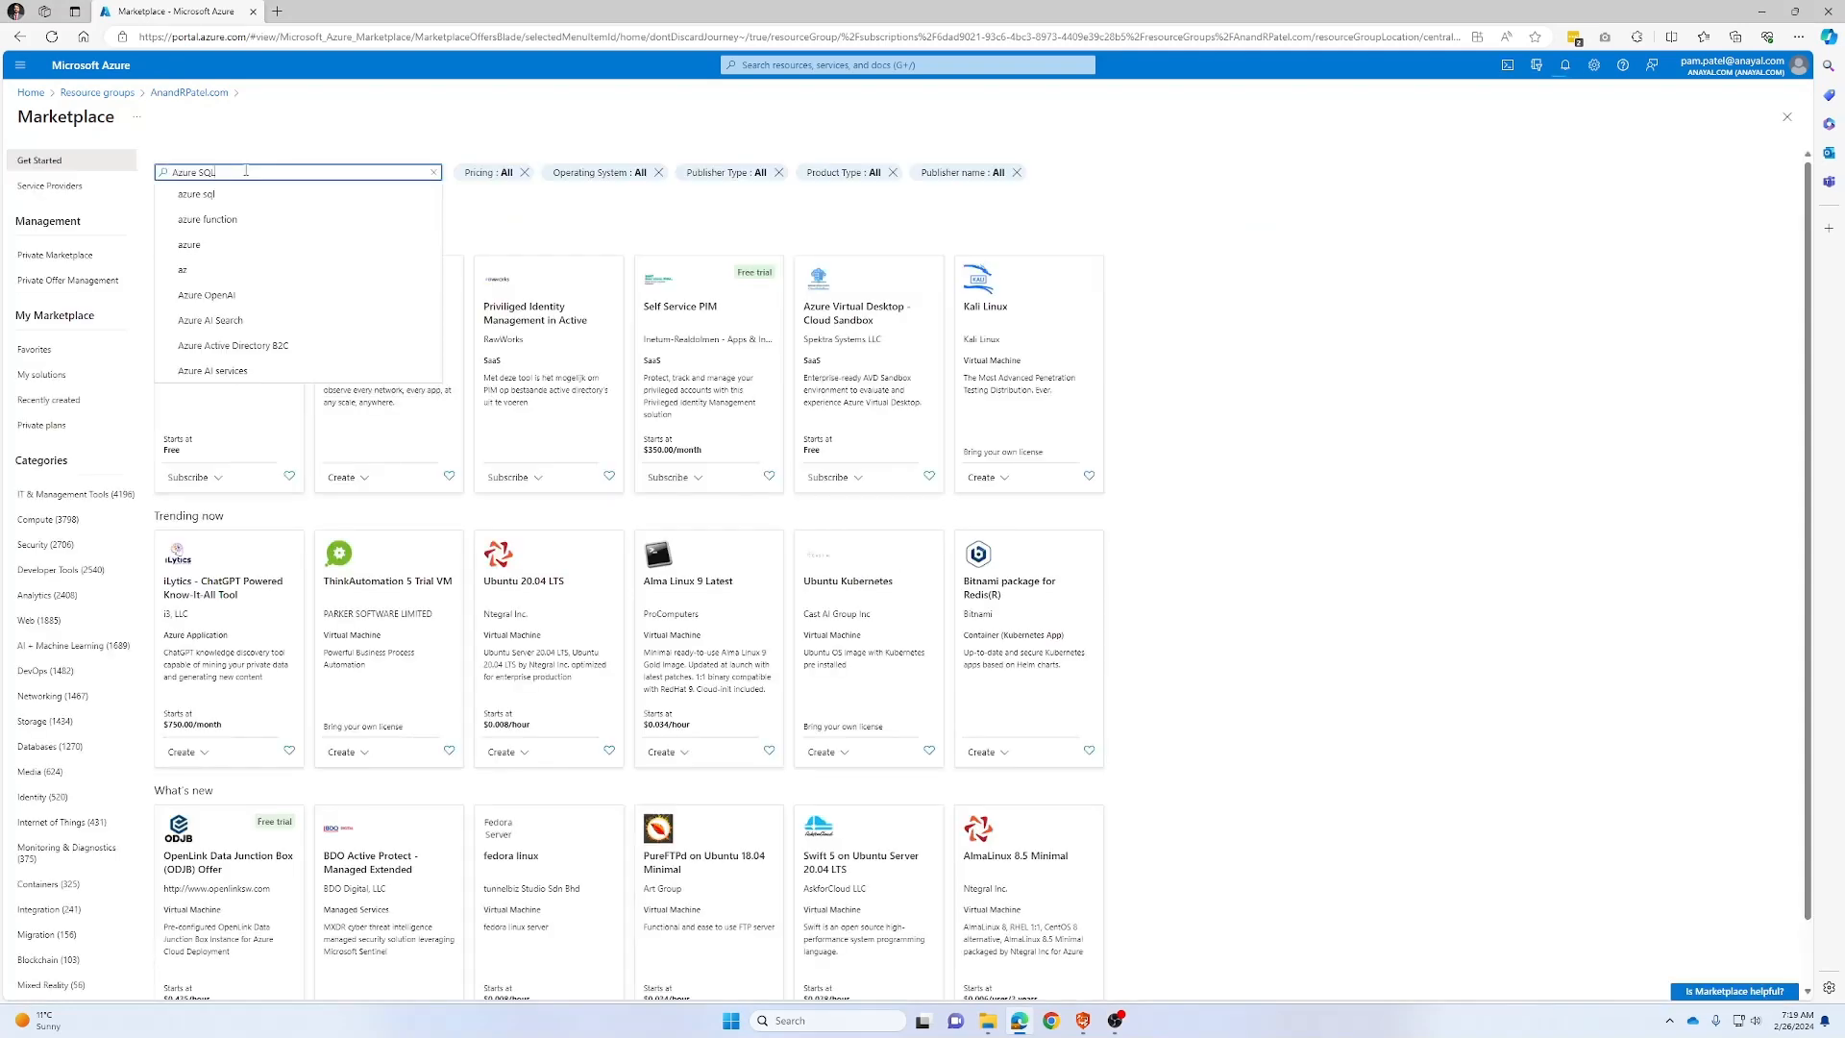
key("Return")
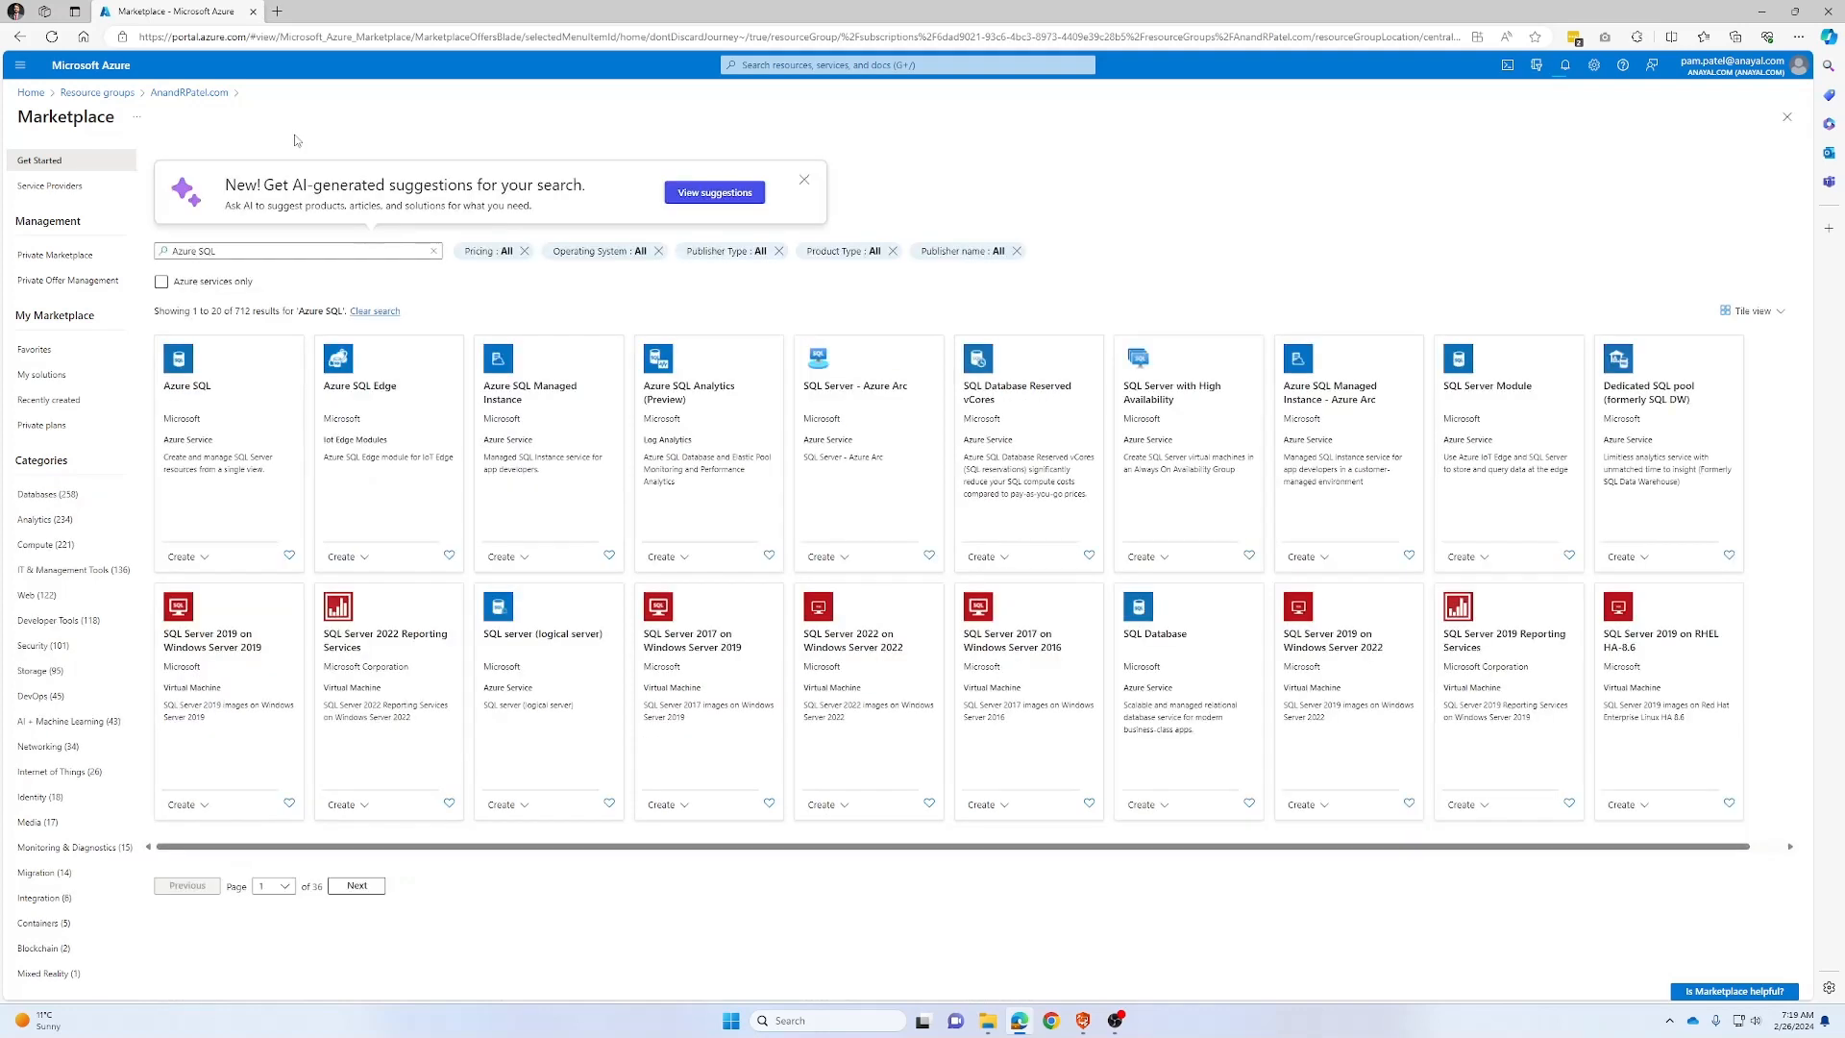
left_click(176, 394)
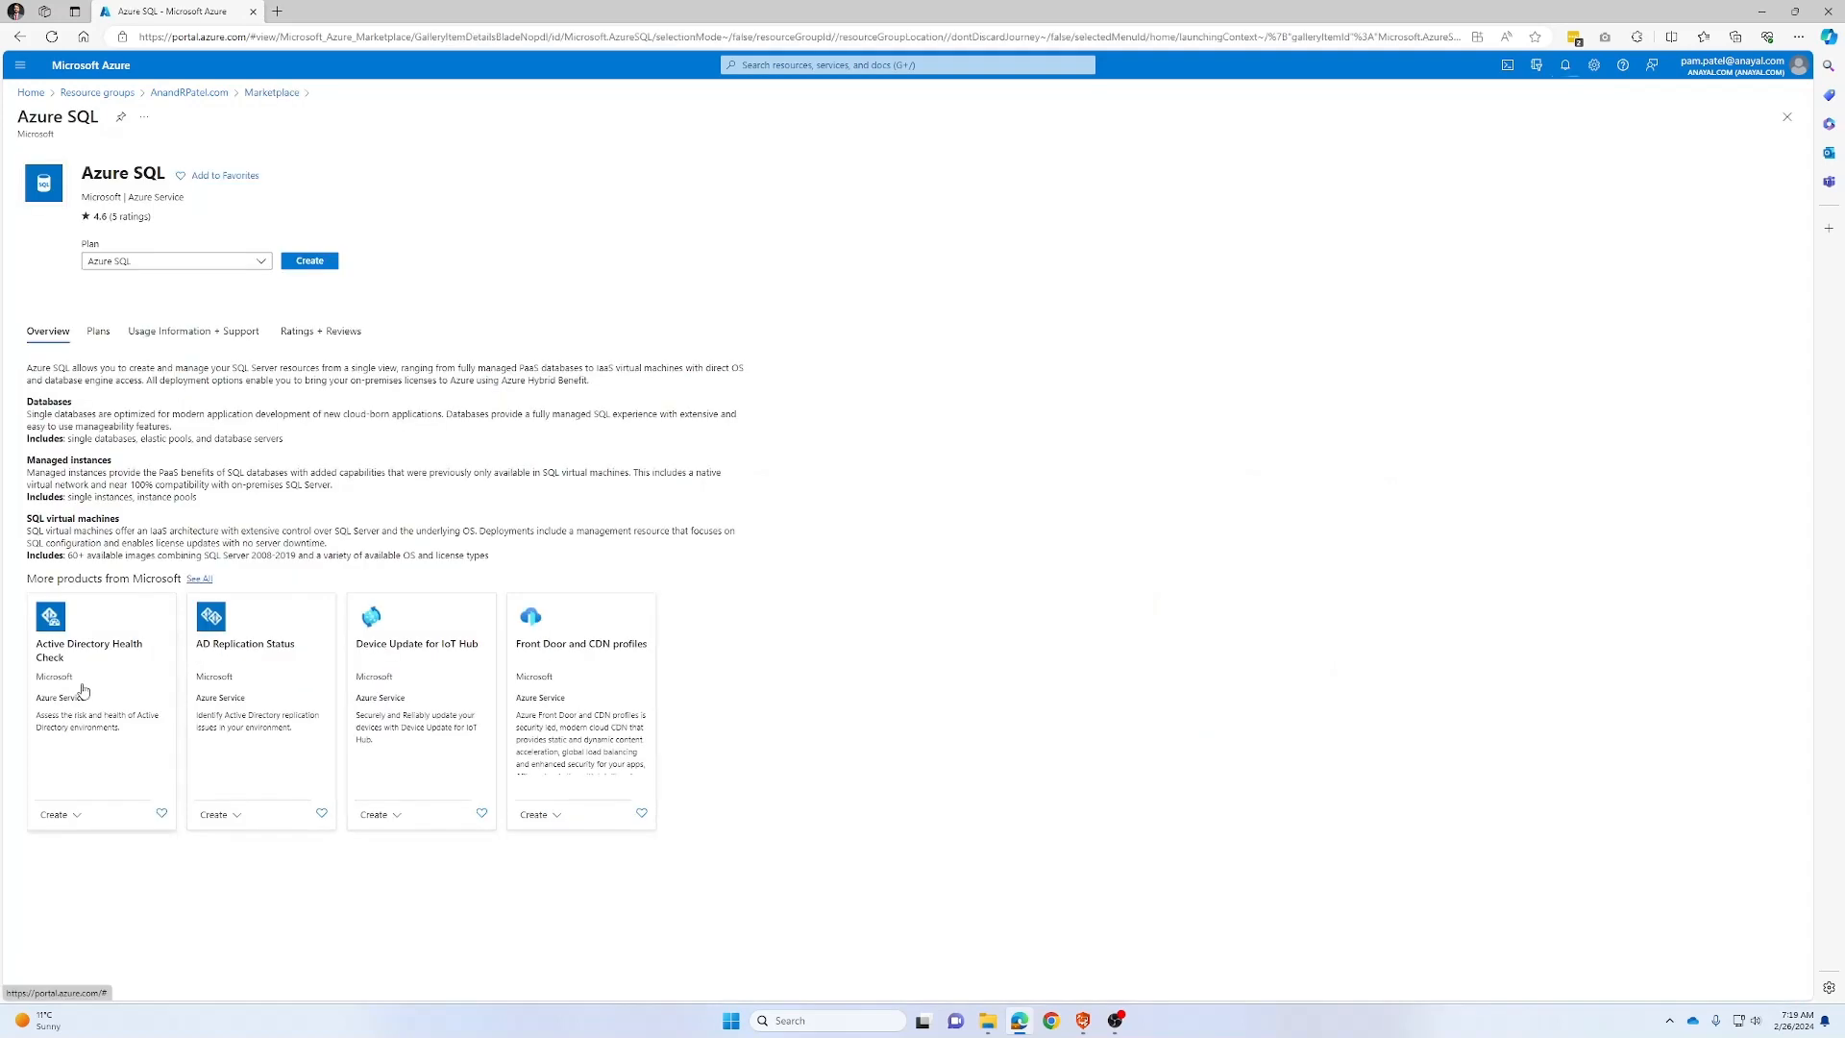
left_click(309, 261)
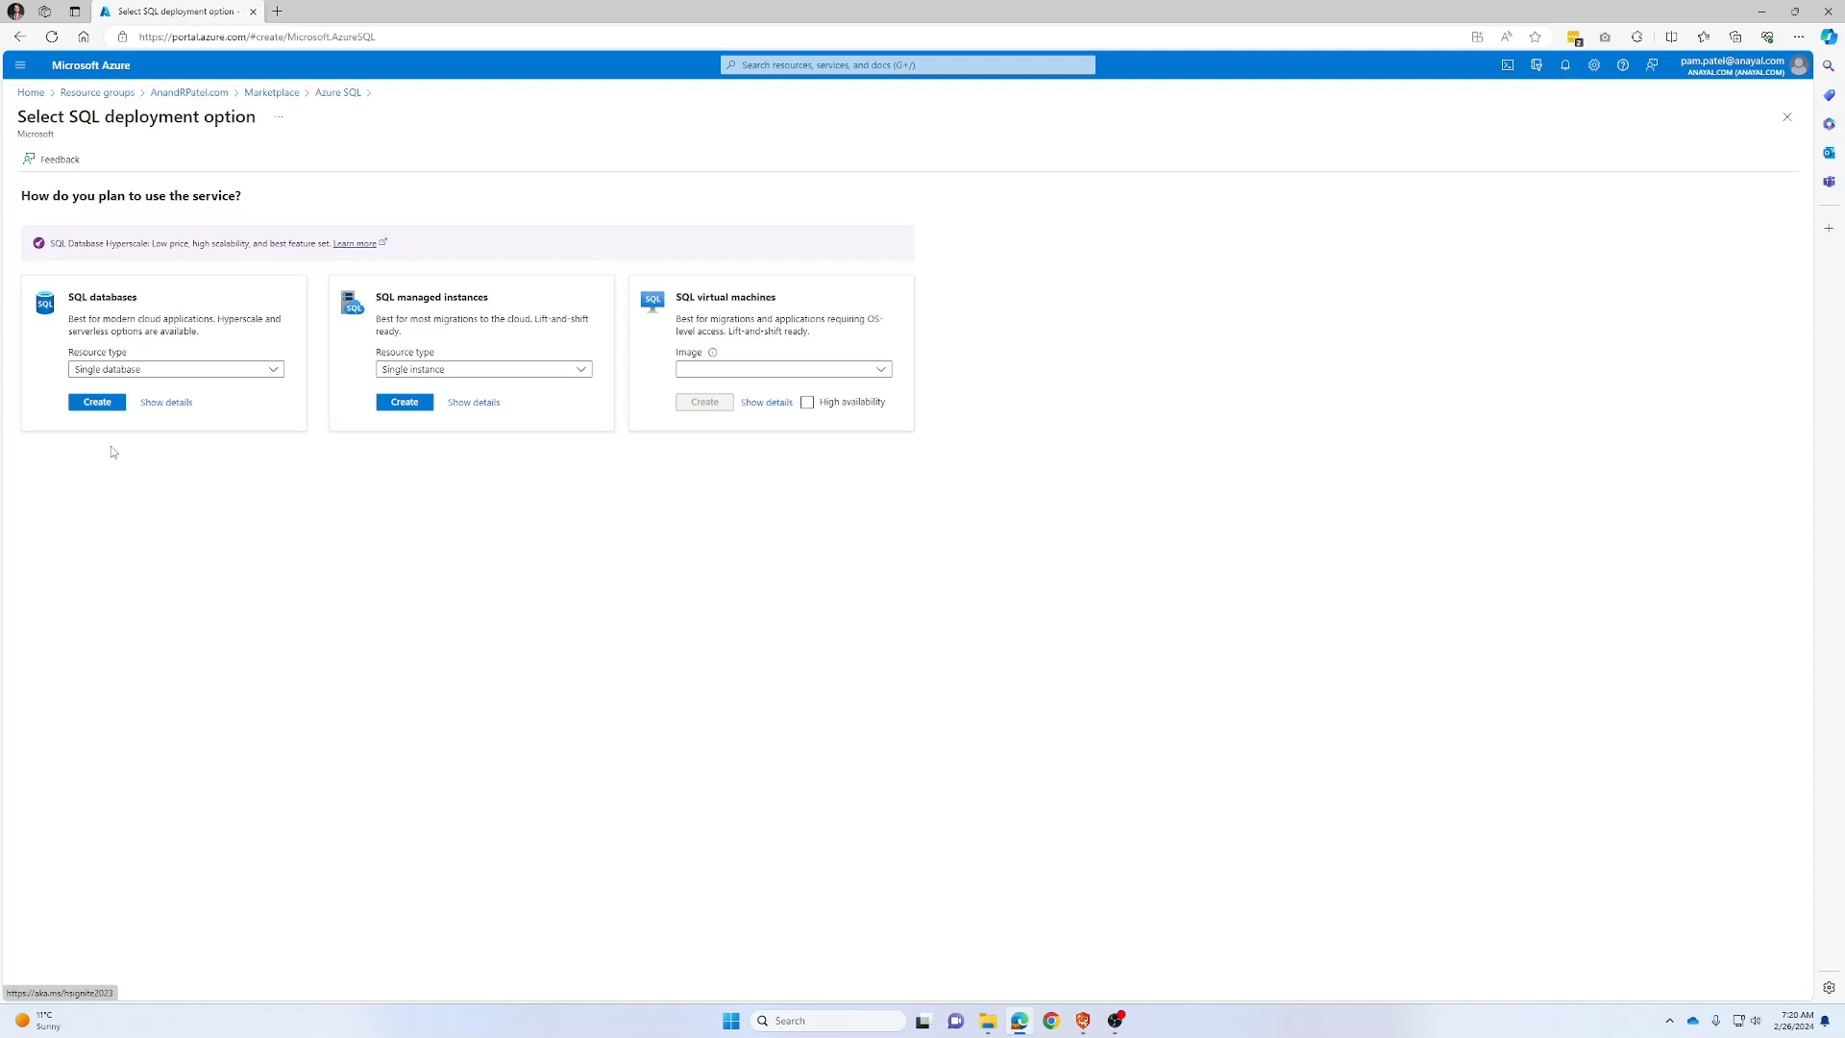
Choose the single SQL database option and enter the test database name
left_click(97, 401)
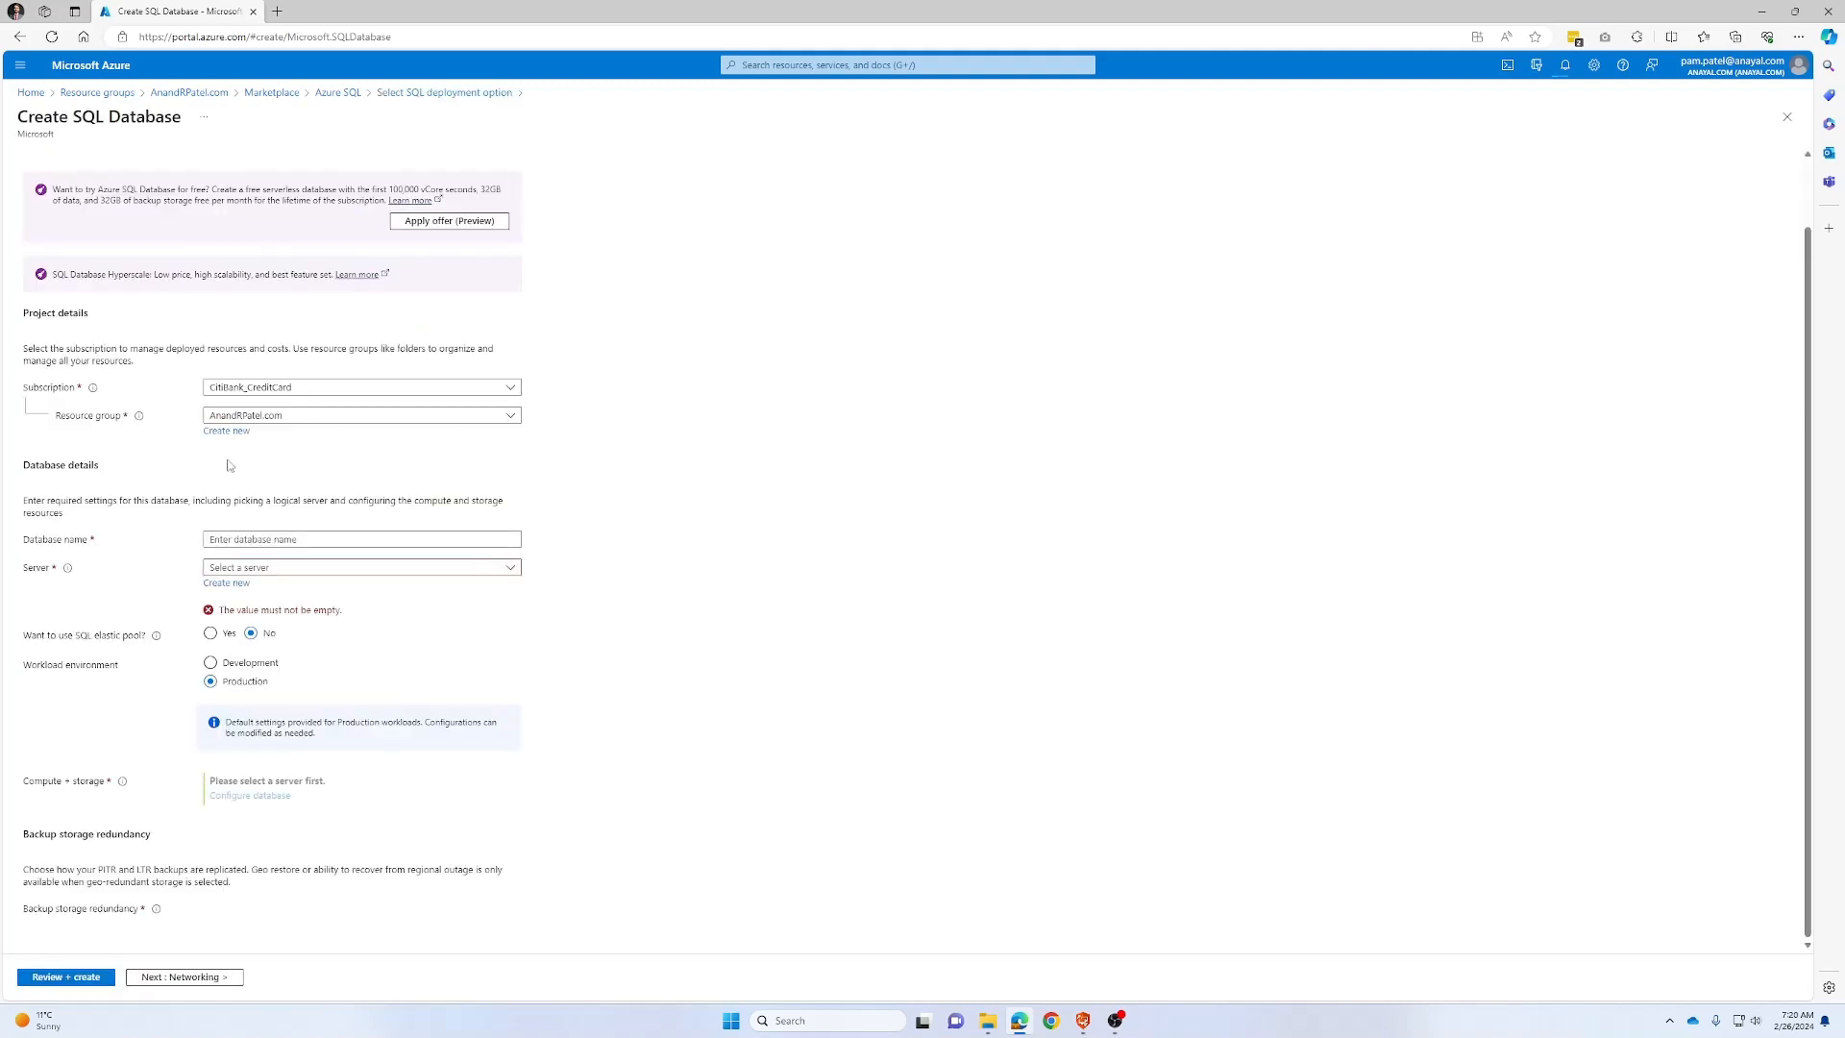
left_click(287, 542)
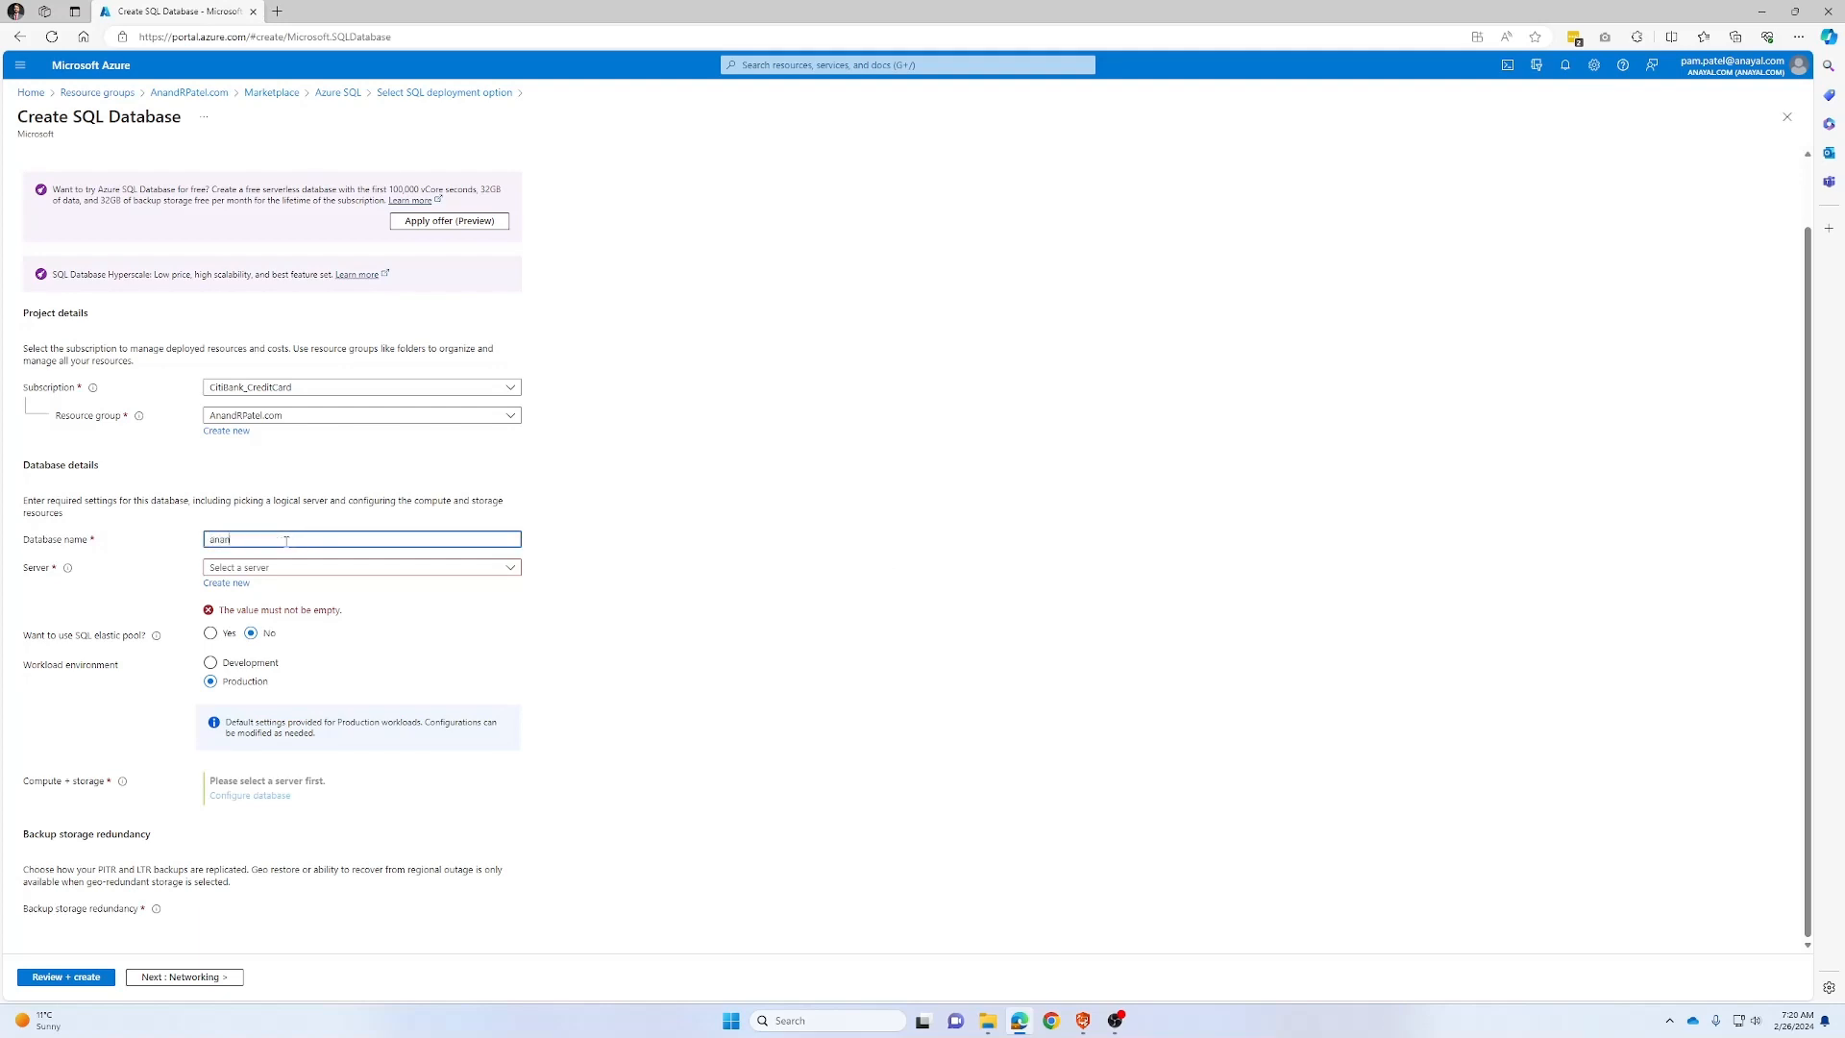
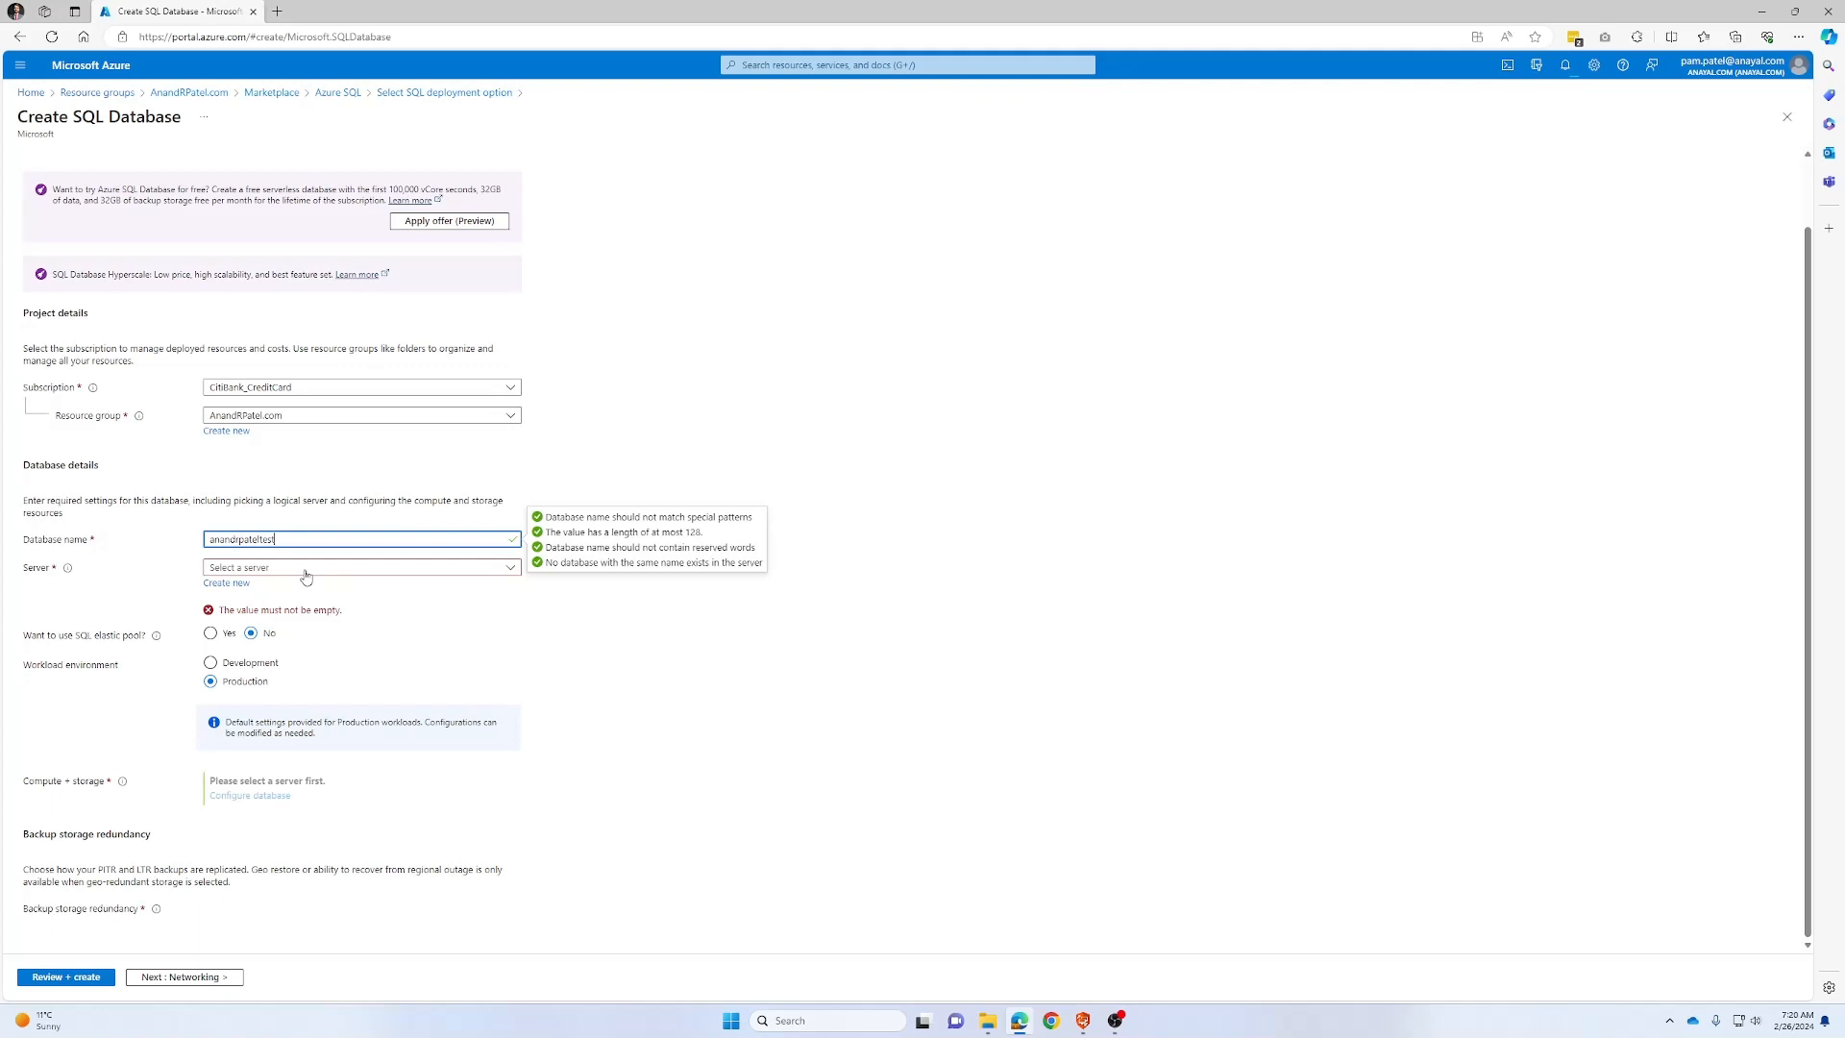
key("Tab")
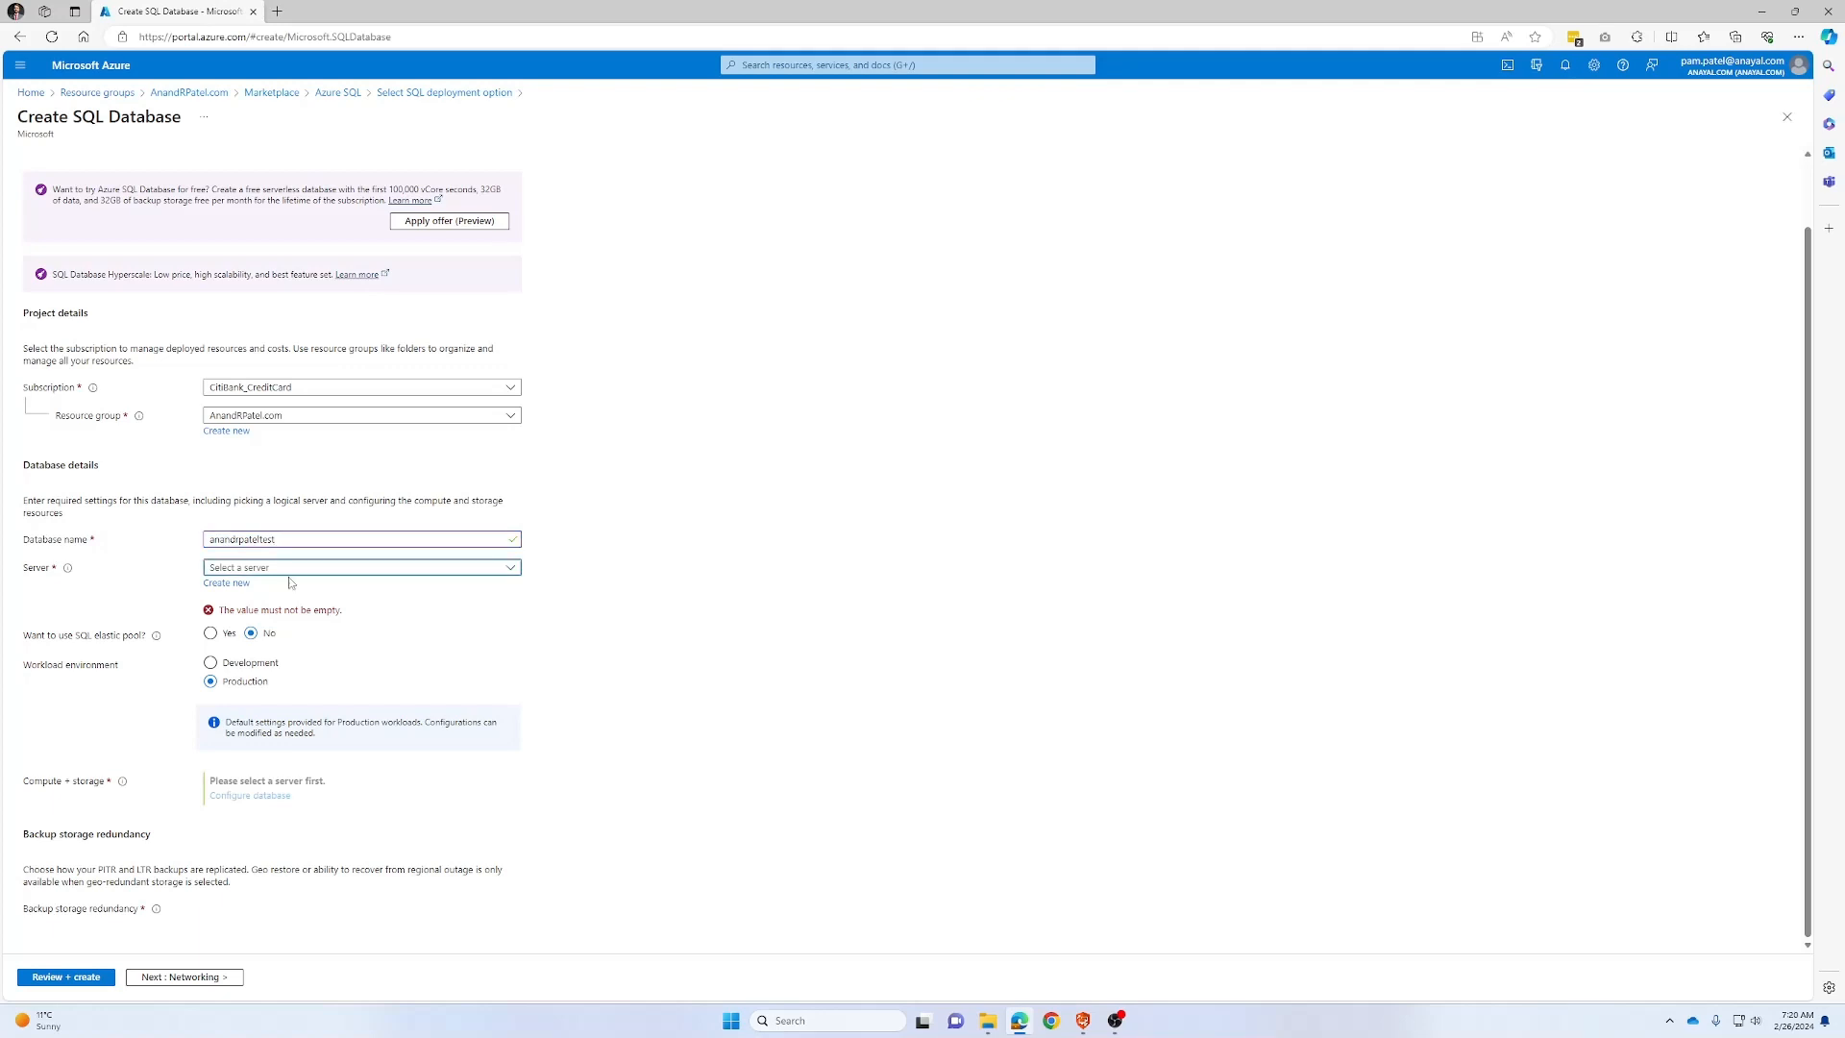
Name a new server in (US) South Central US using both SQL and Microsoft Entra authentication
left_click(227, 584)
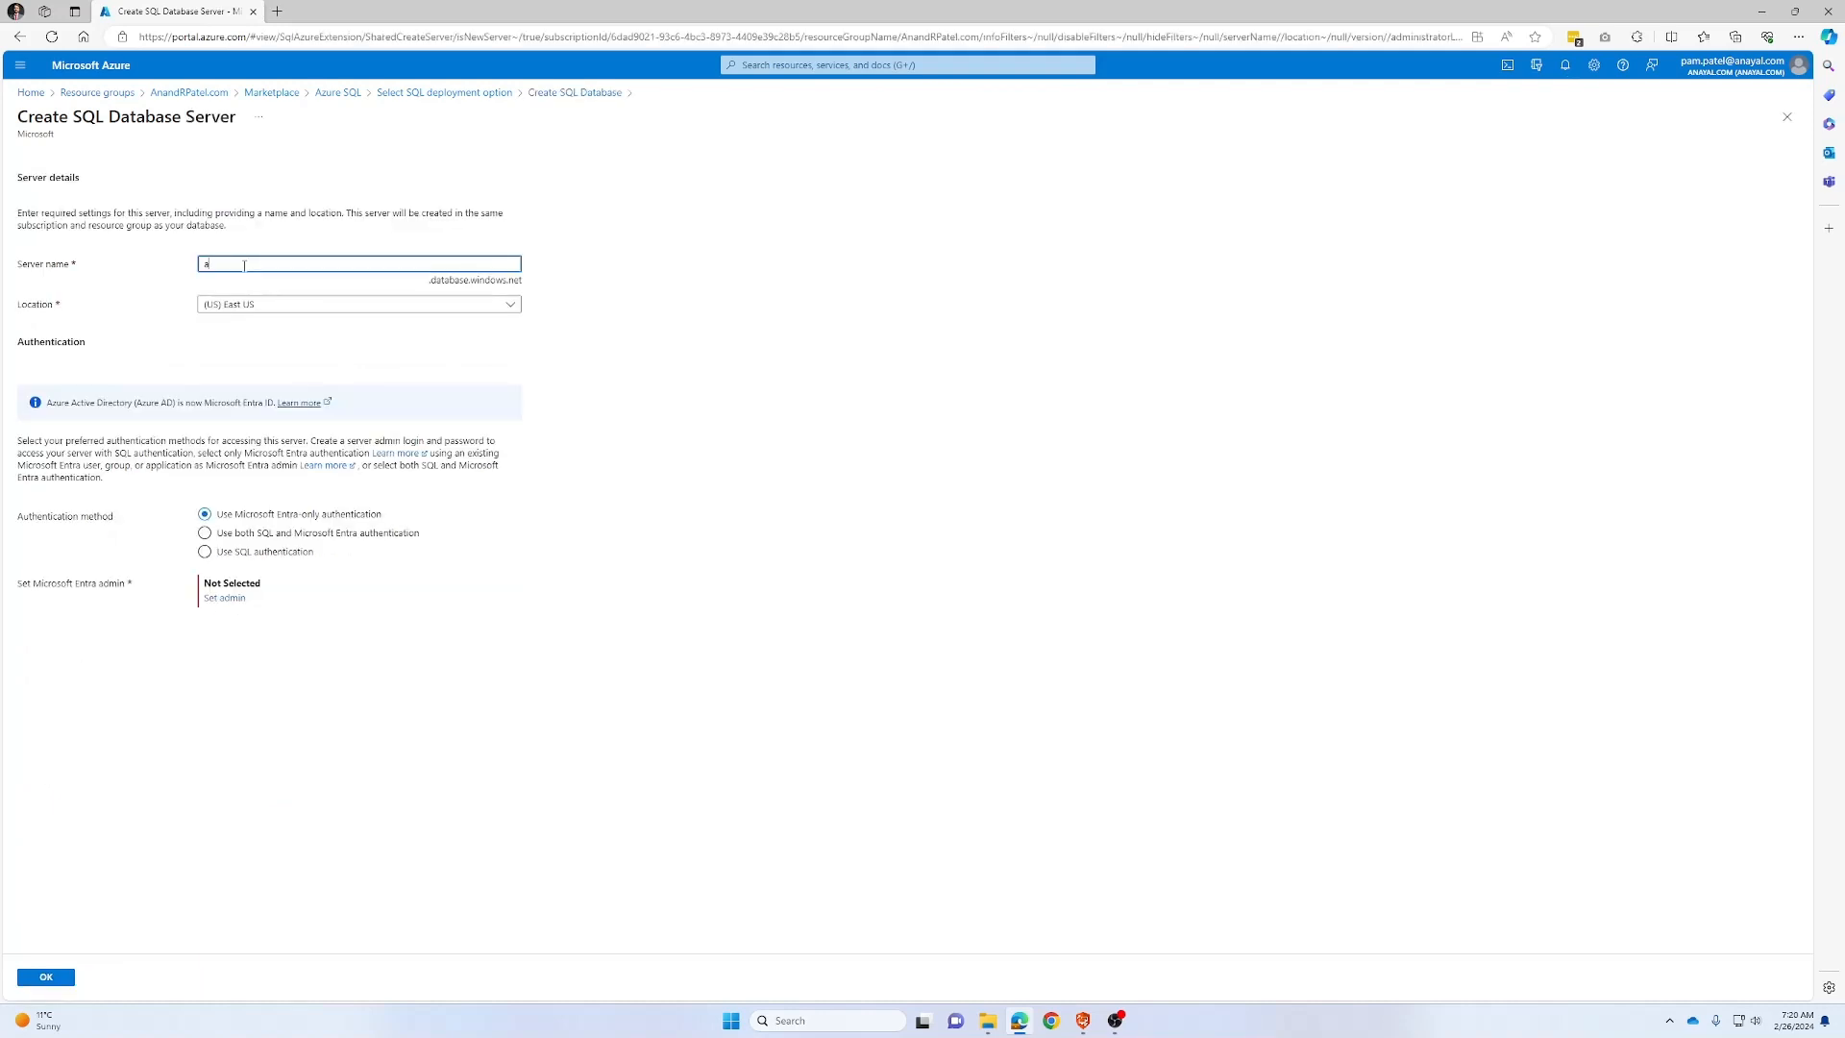
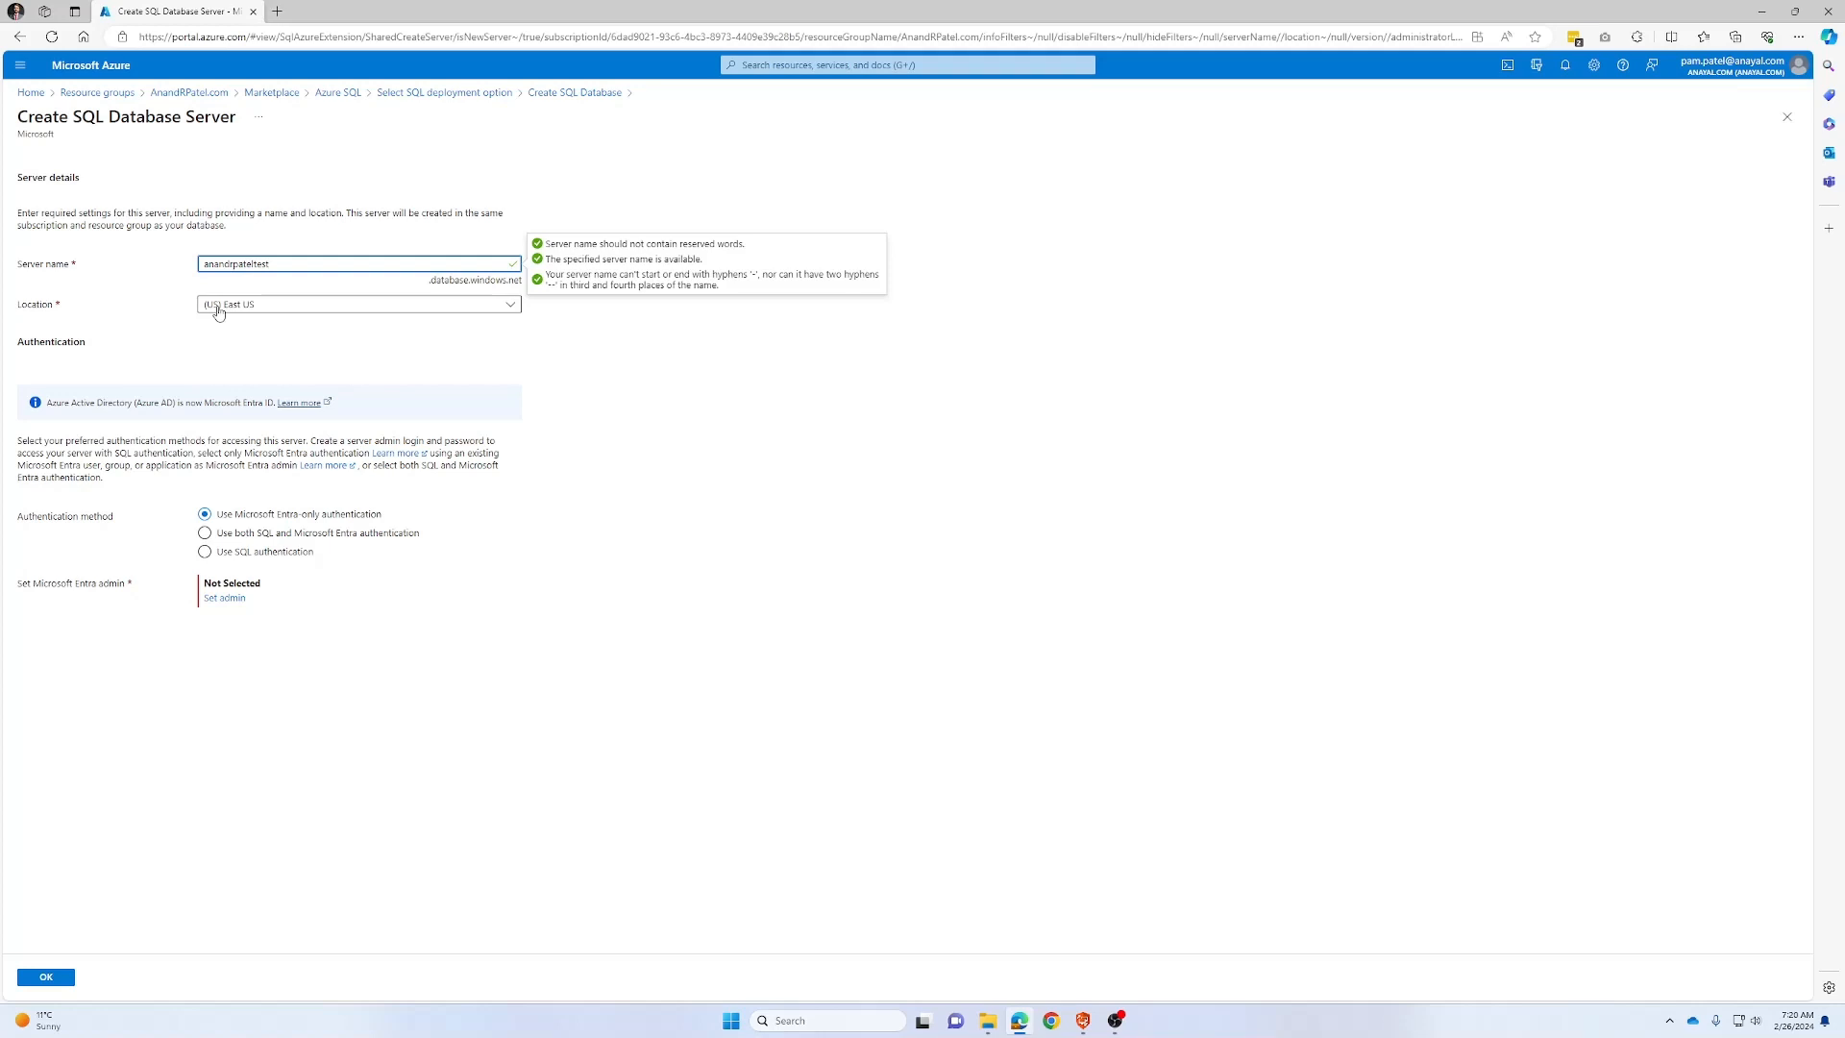
left_click(219, 306)
left_click(270, 528)
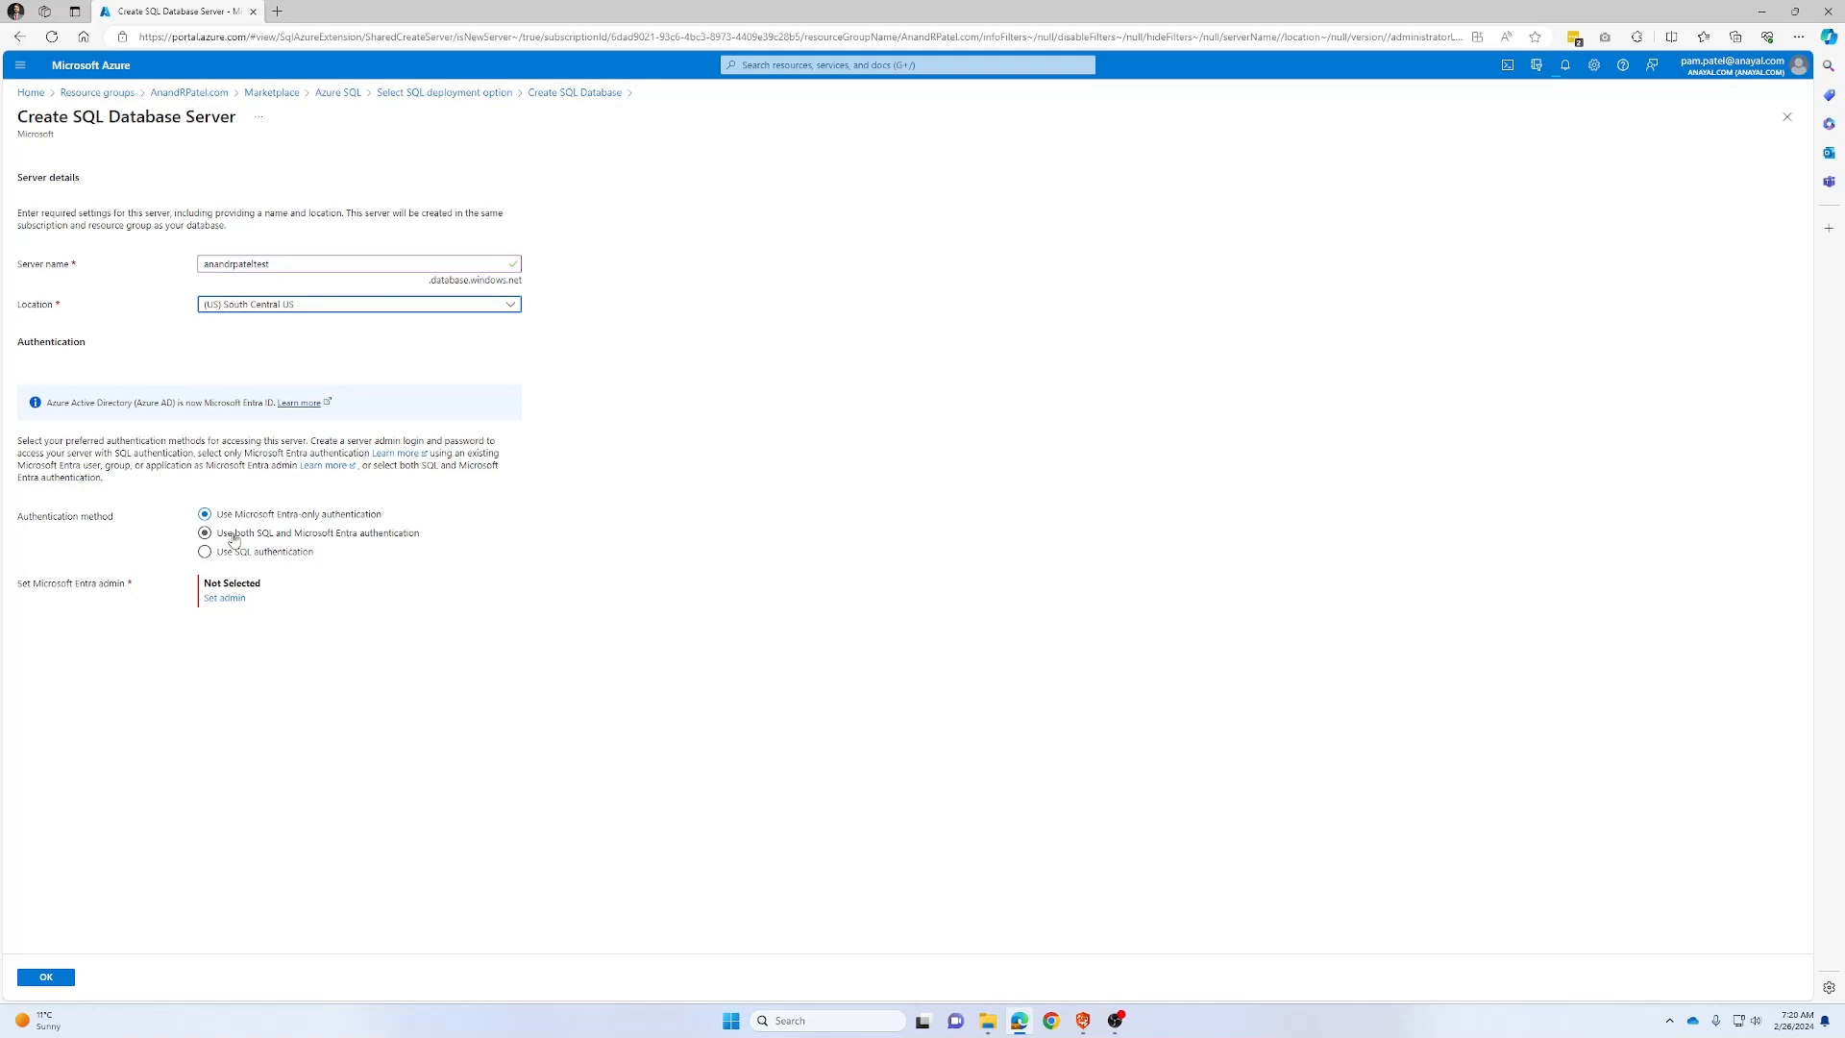
left_click(233, 536)
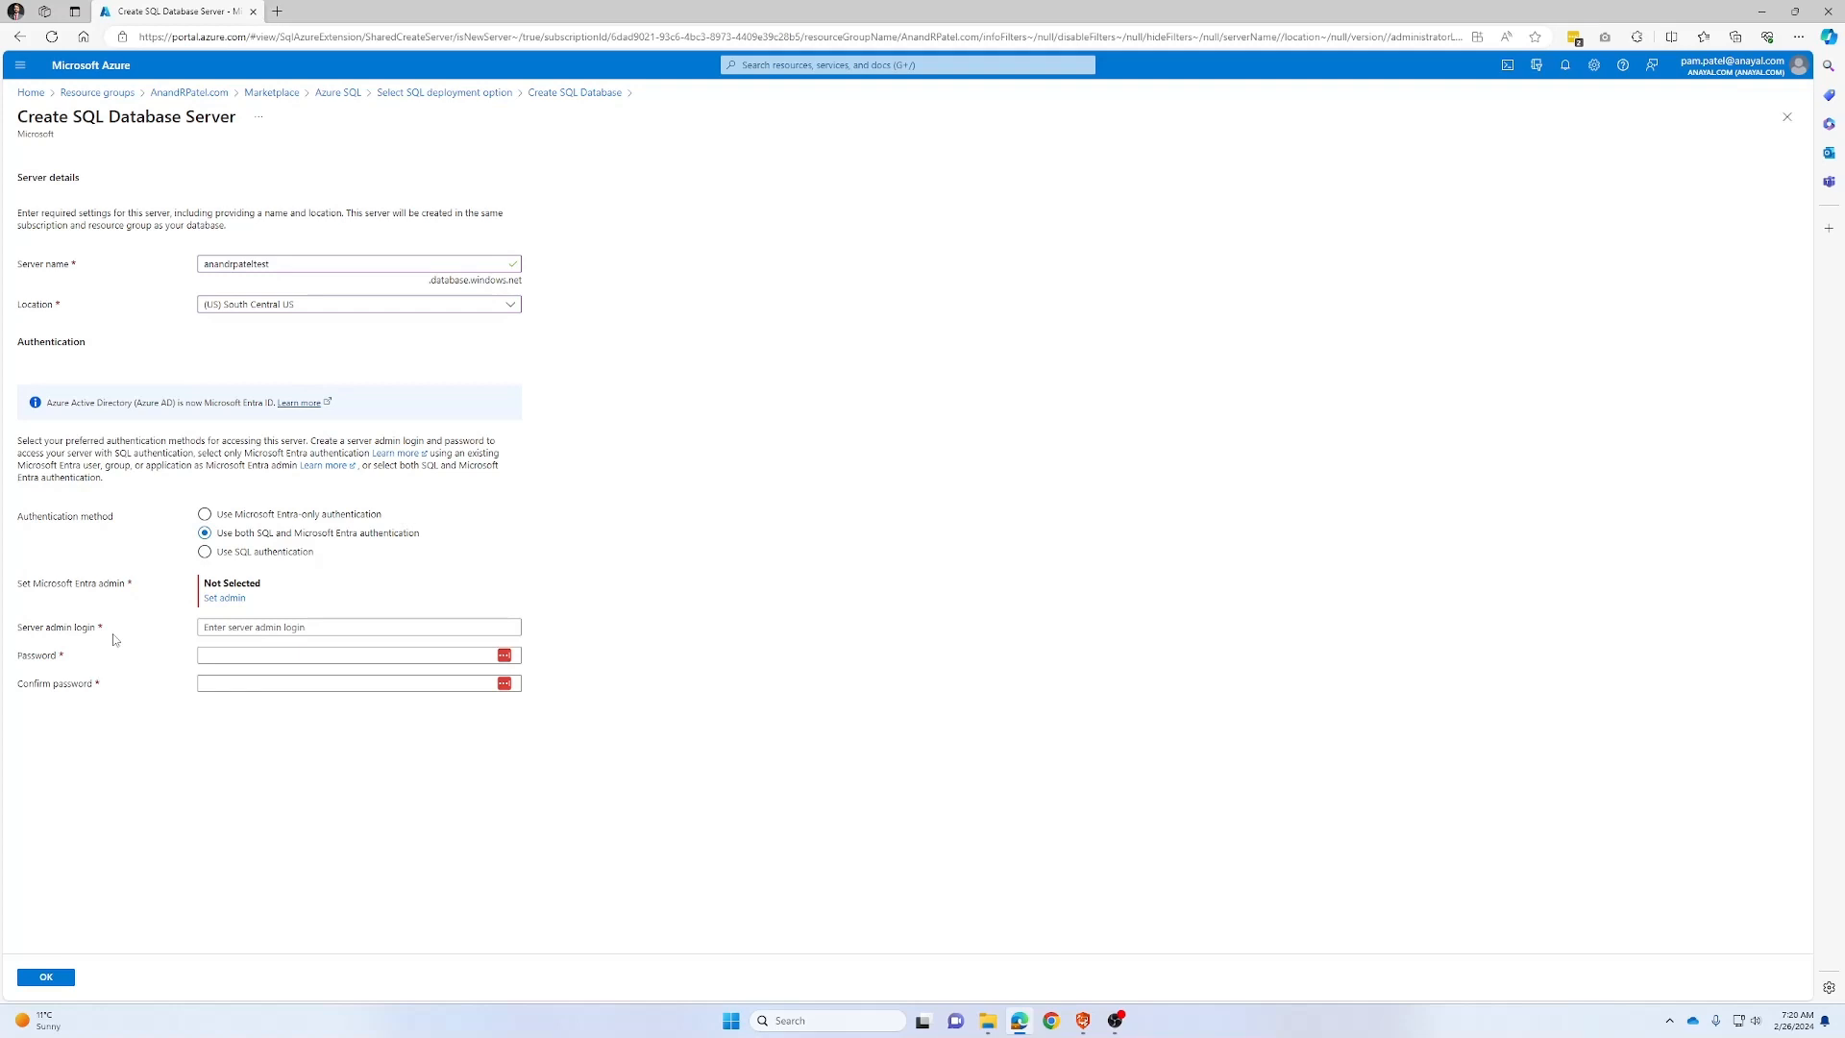
left_click(224, 598)
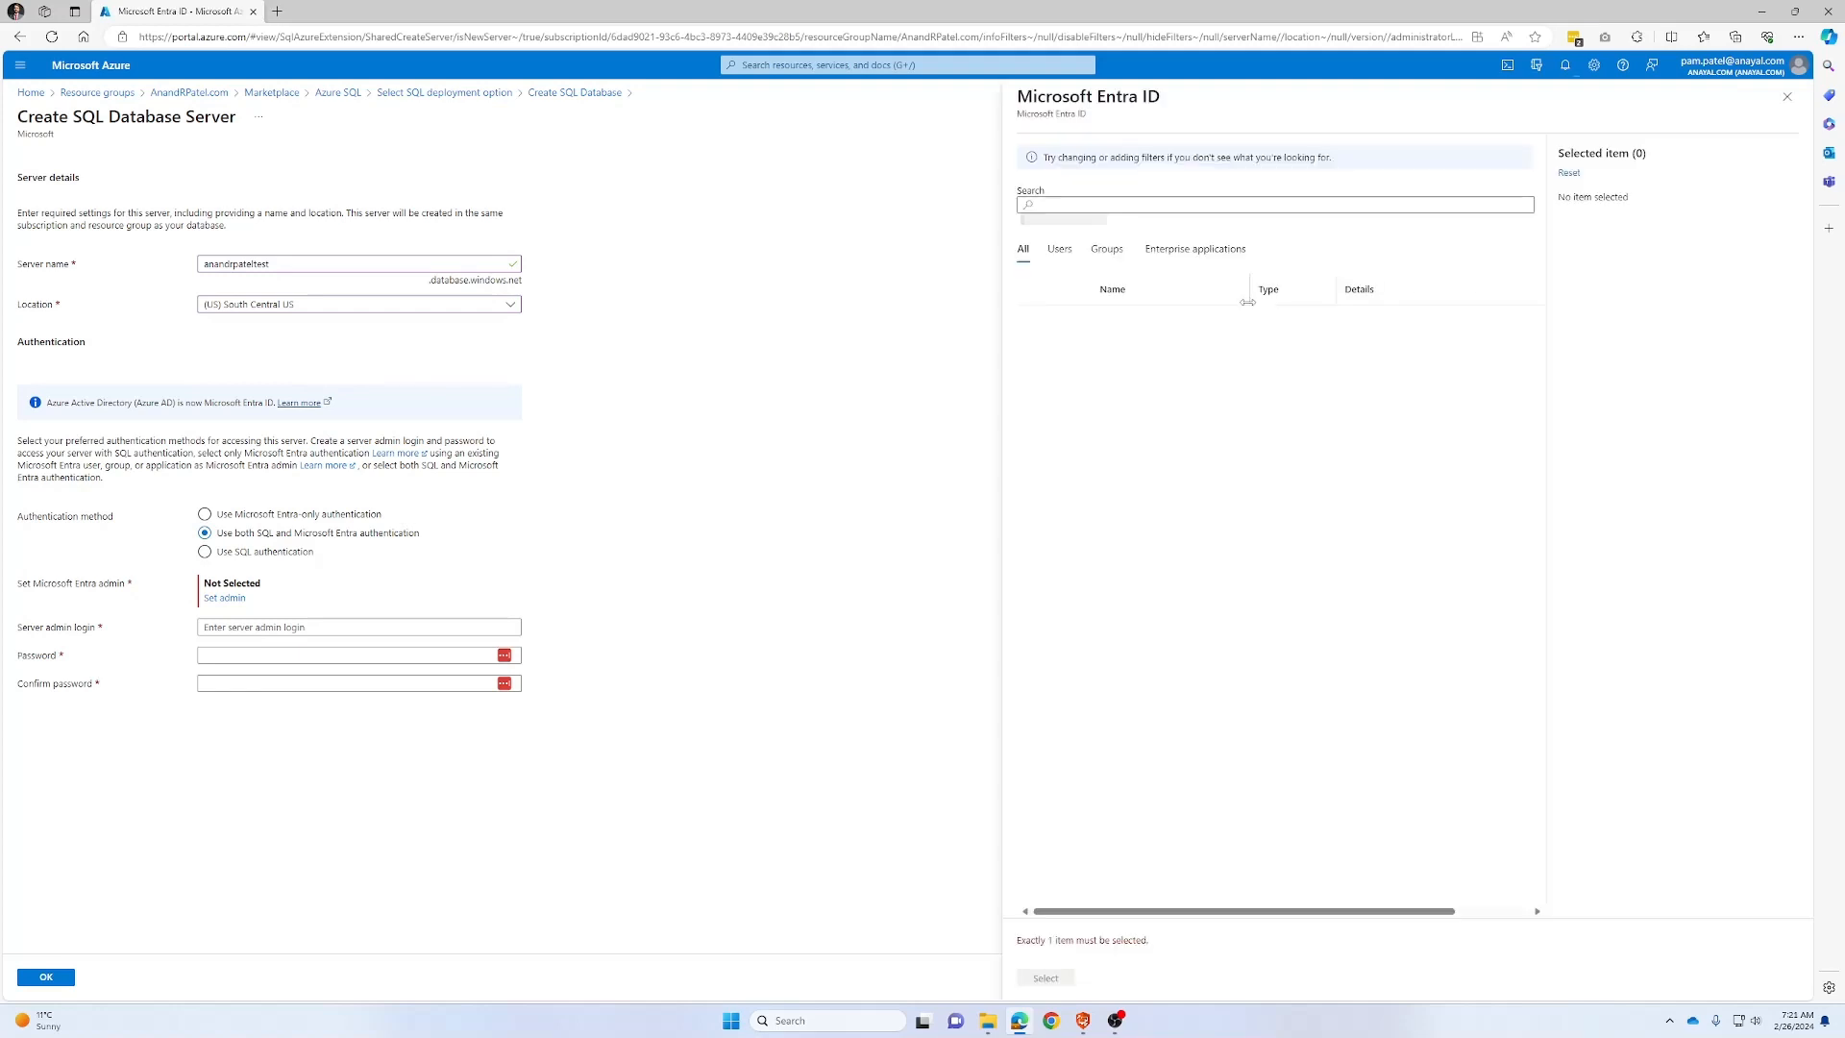
Choose a user as the server's Microsoft Entra admin, replacing the first pick
left_click(1086, 396)
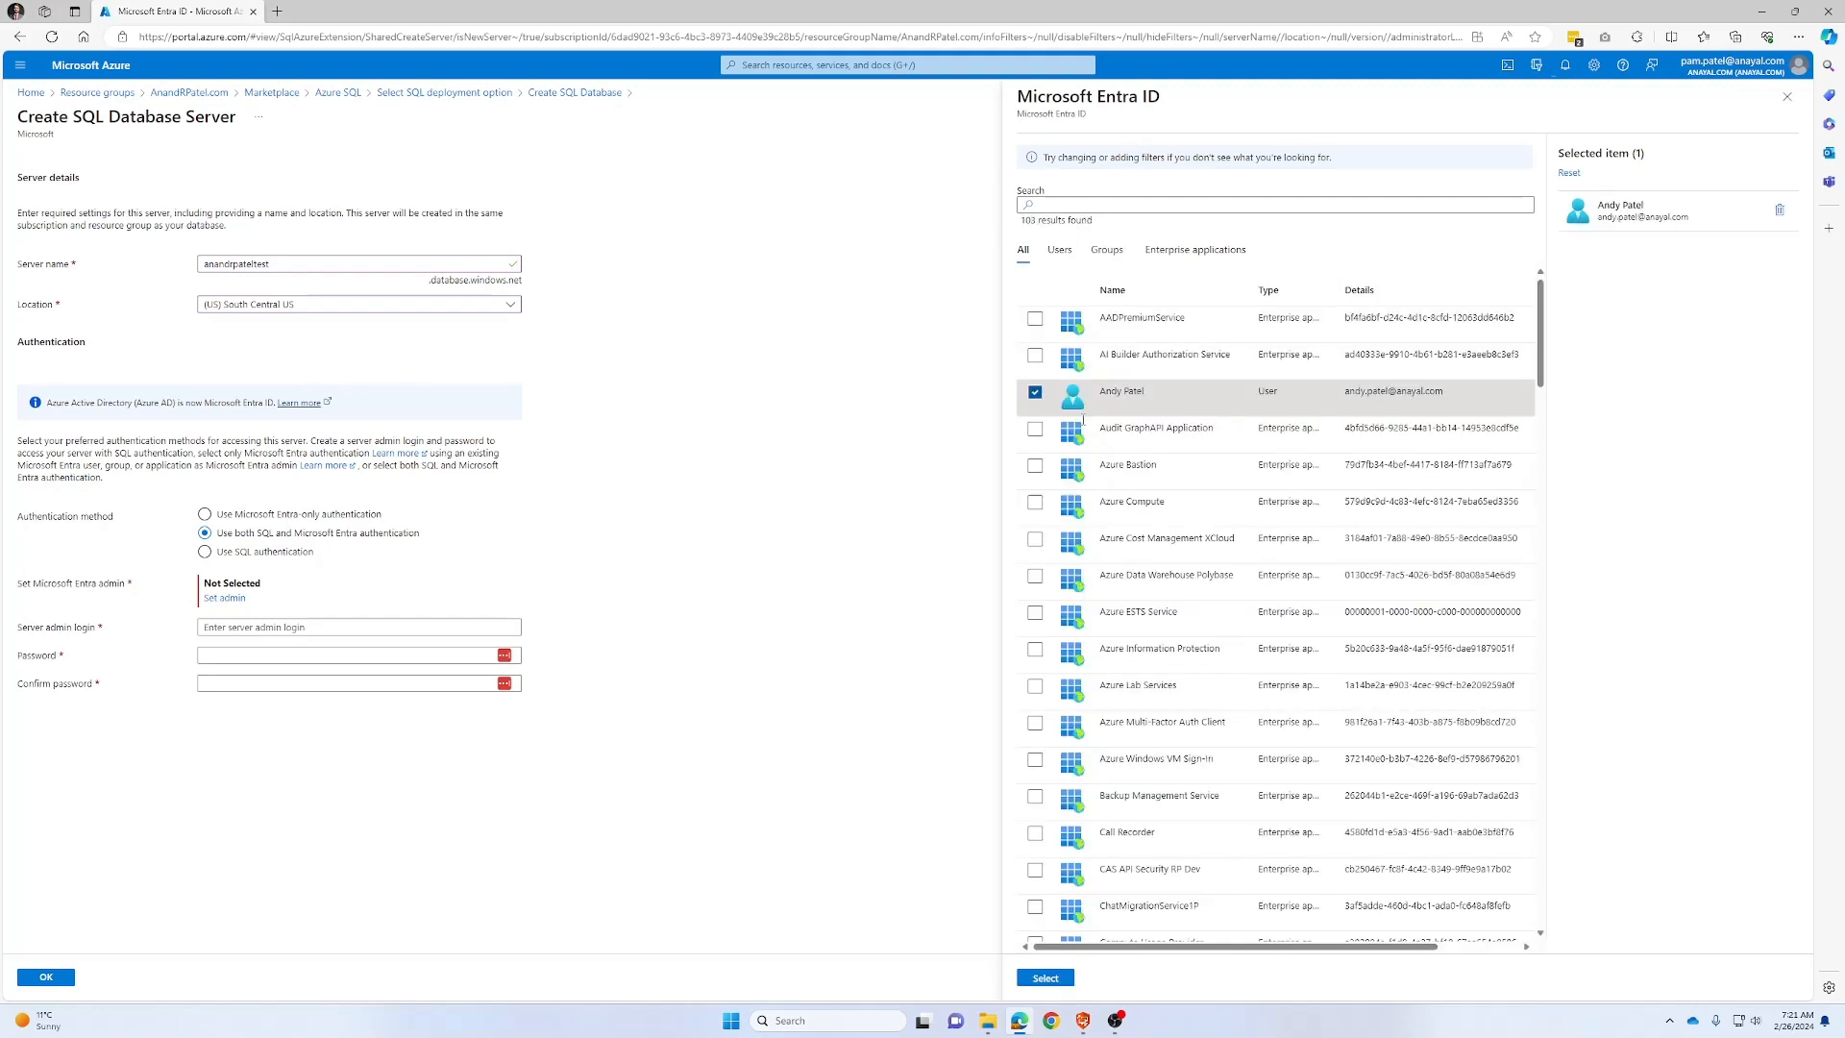
left_click(1045, 978)
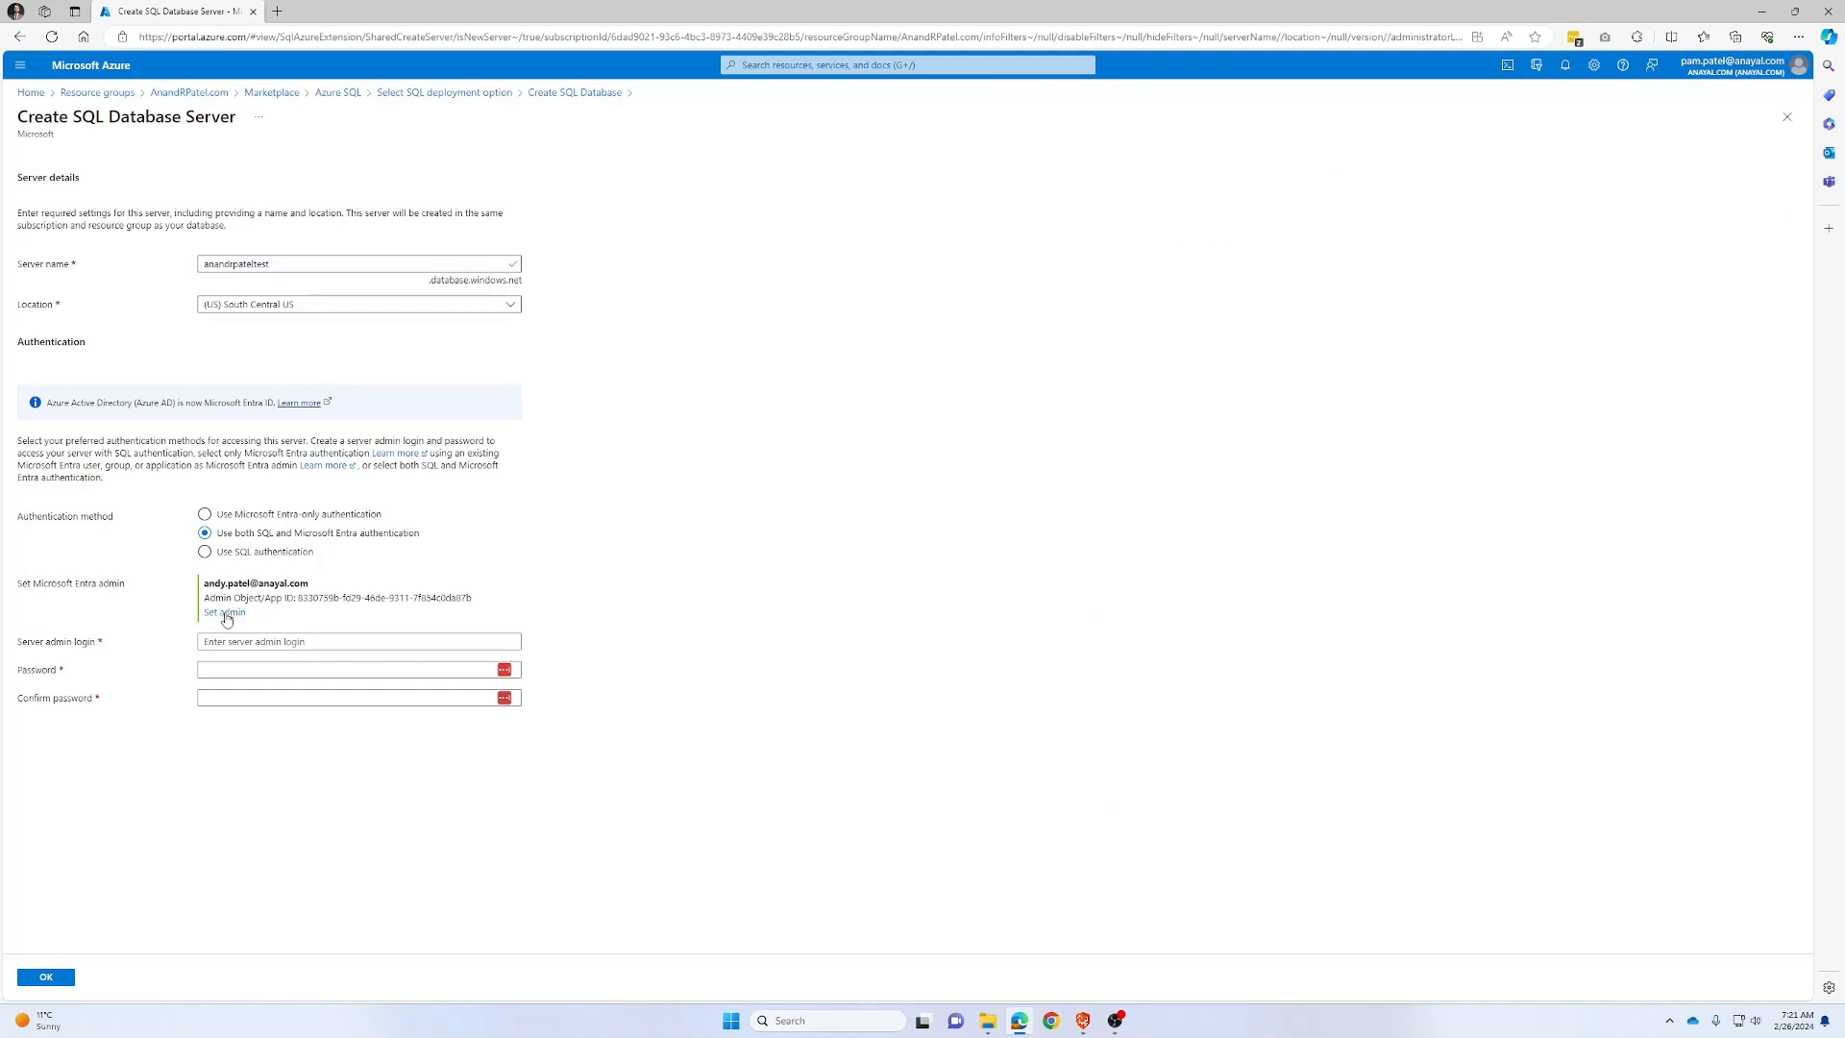
left_click(226, 615)
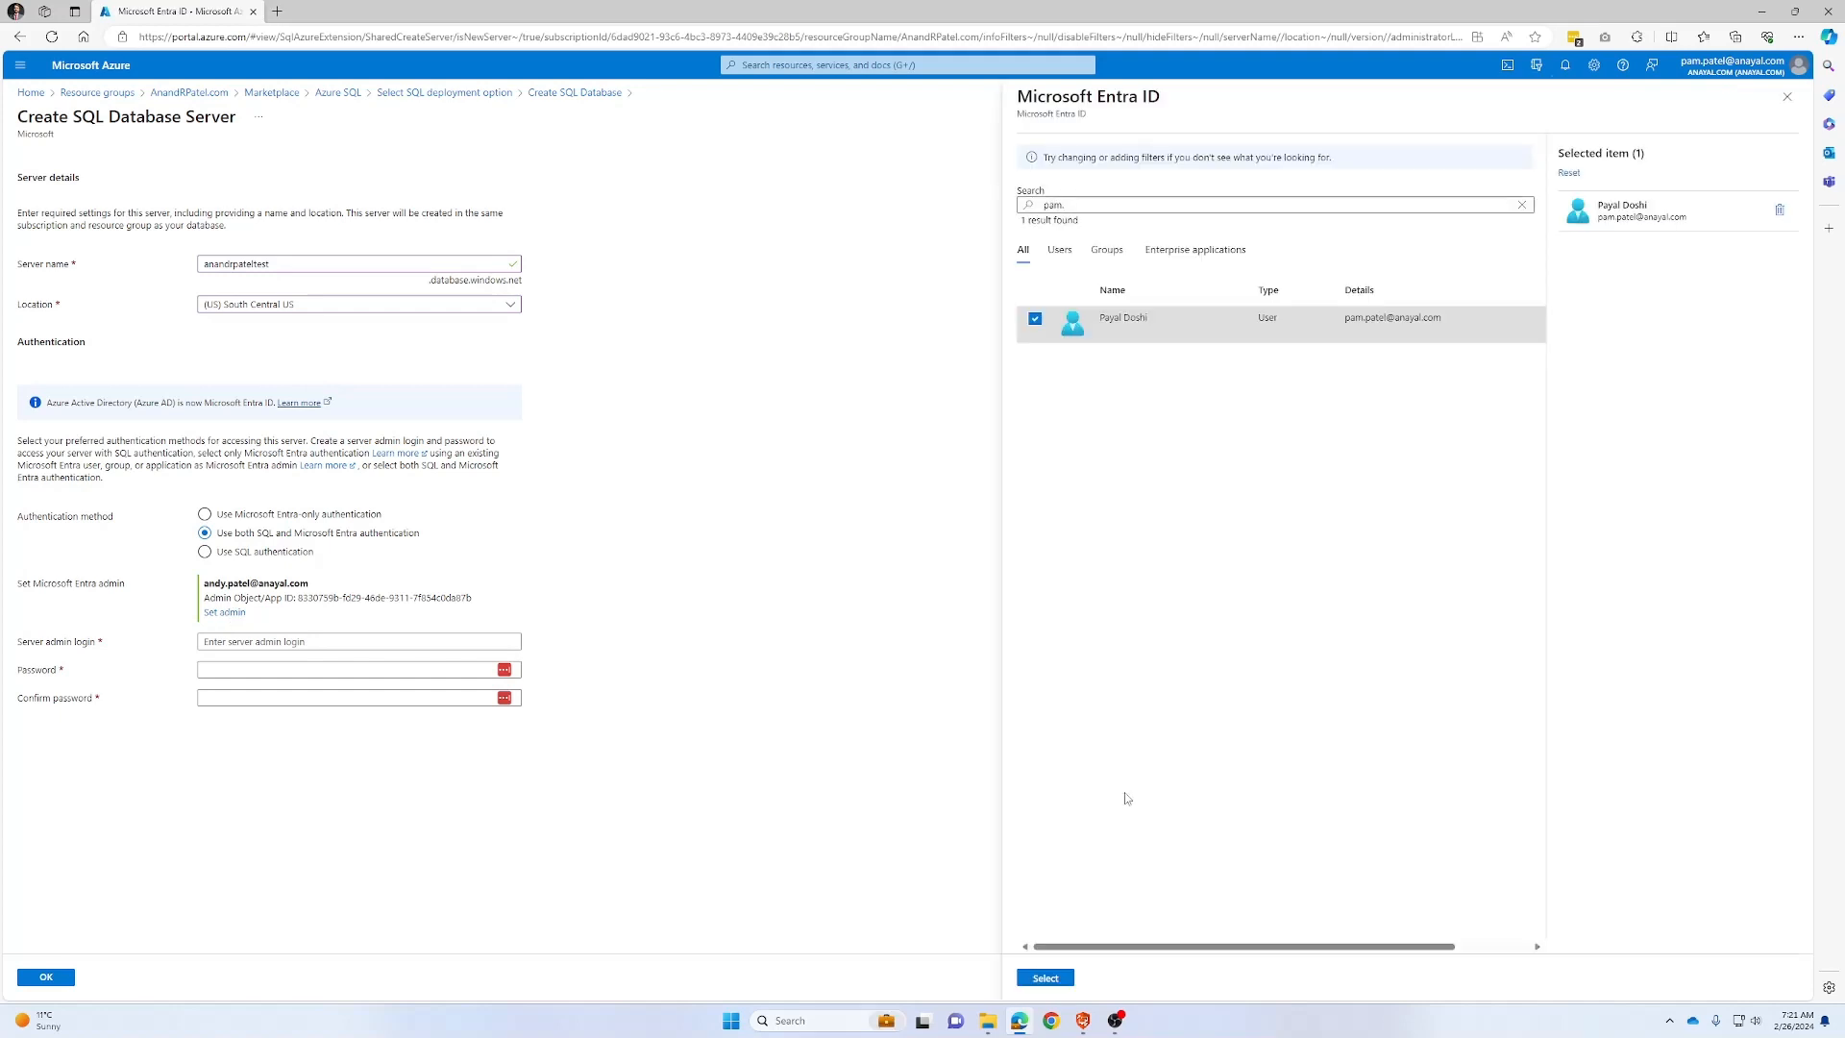
left_click(1046, 978)
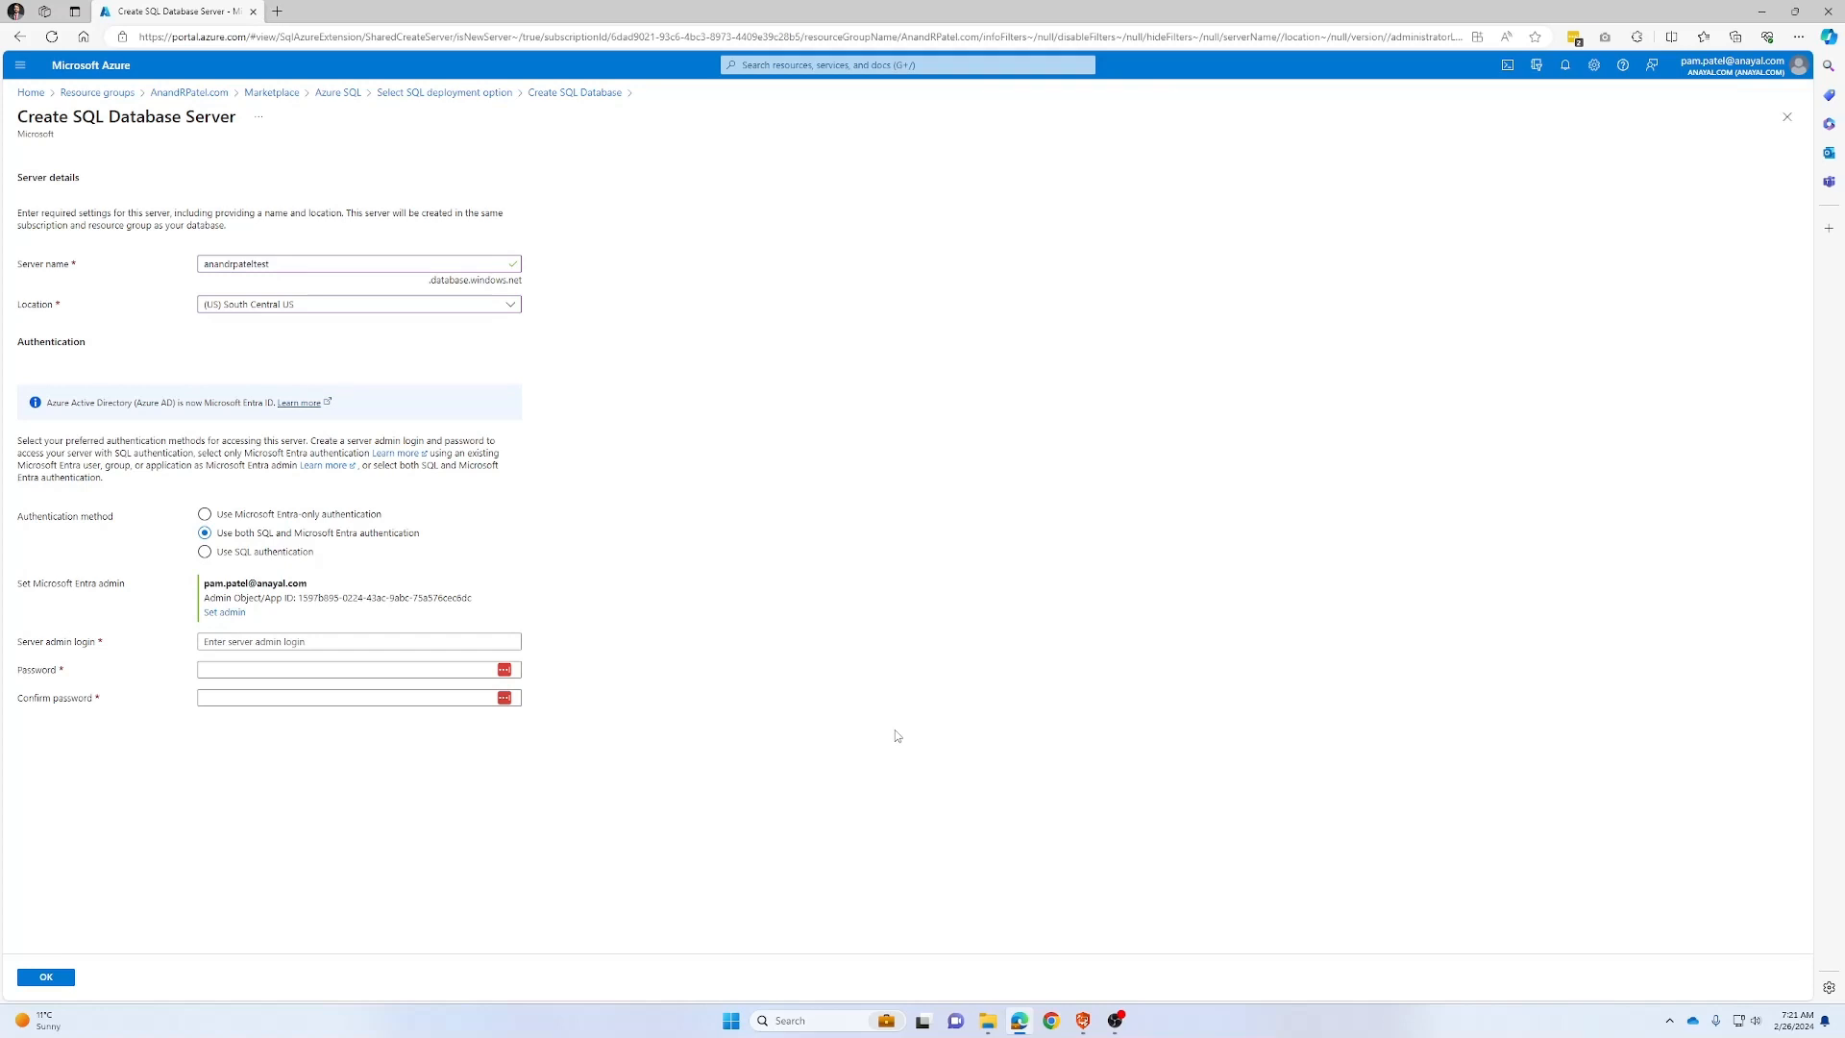
Paste in the server admin login, password and password confirmation
left_click(276, 640)
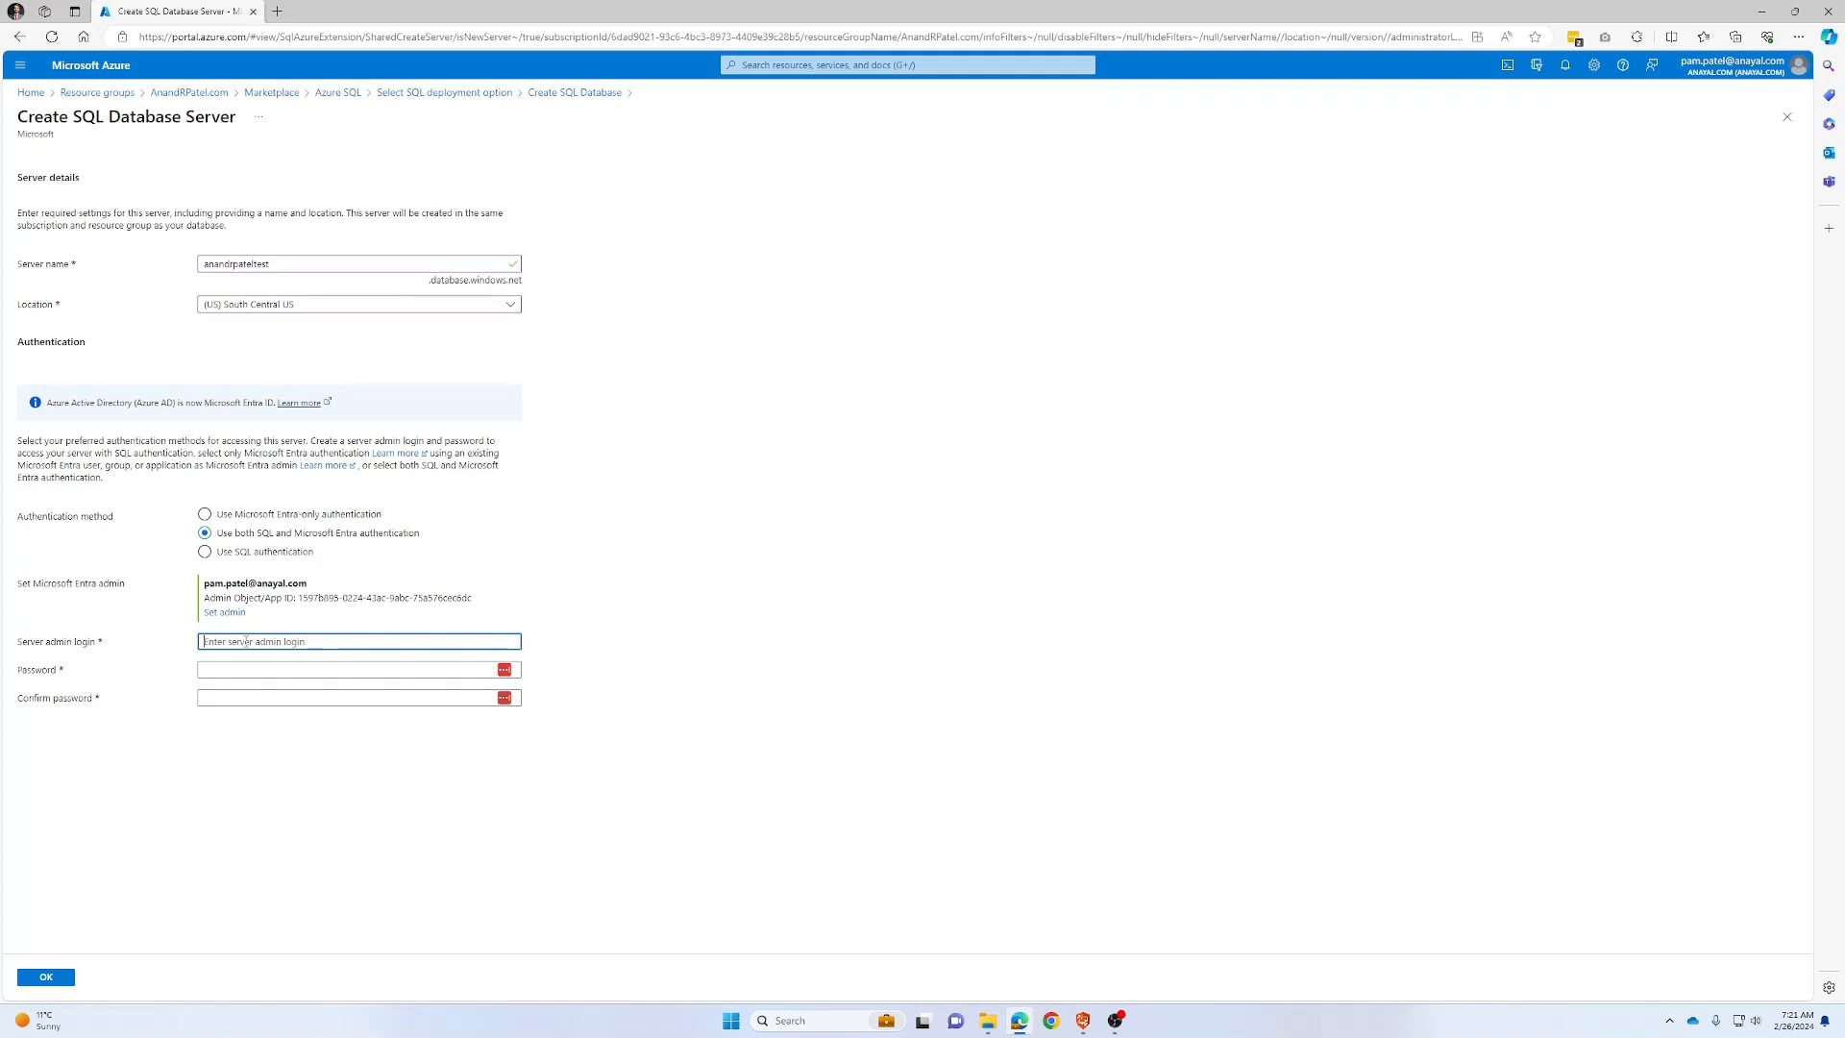
key("ctrl+v")
key("Tab")
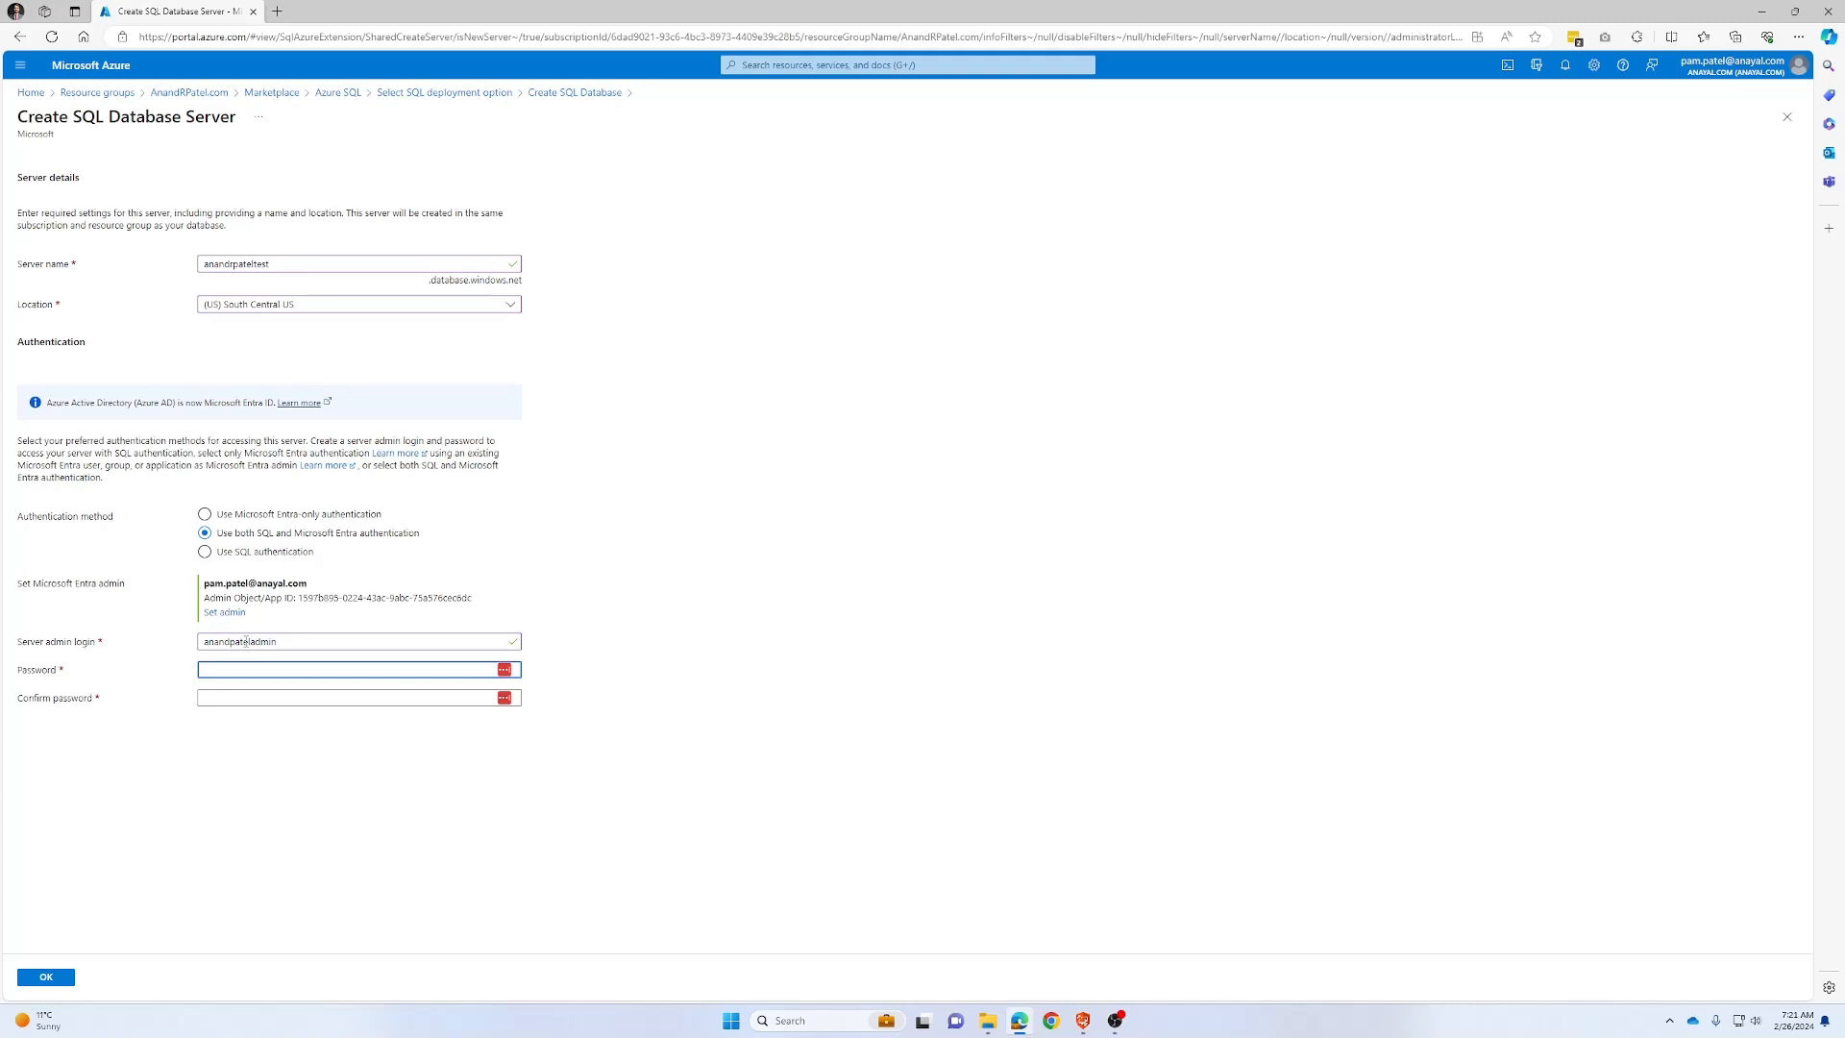
key("ctrl+v")
key("Tab")
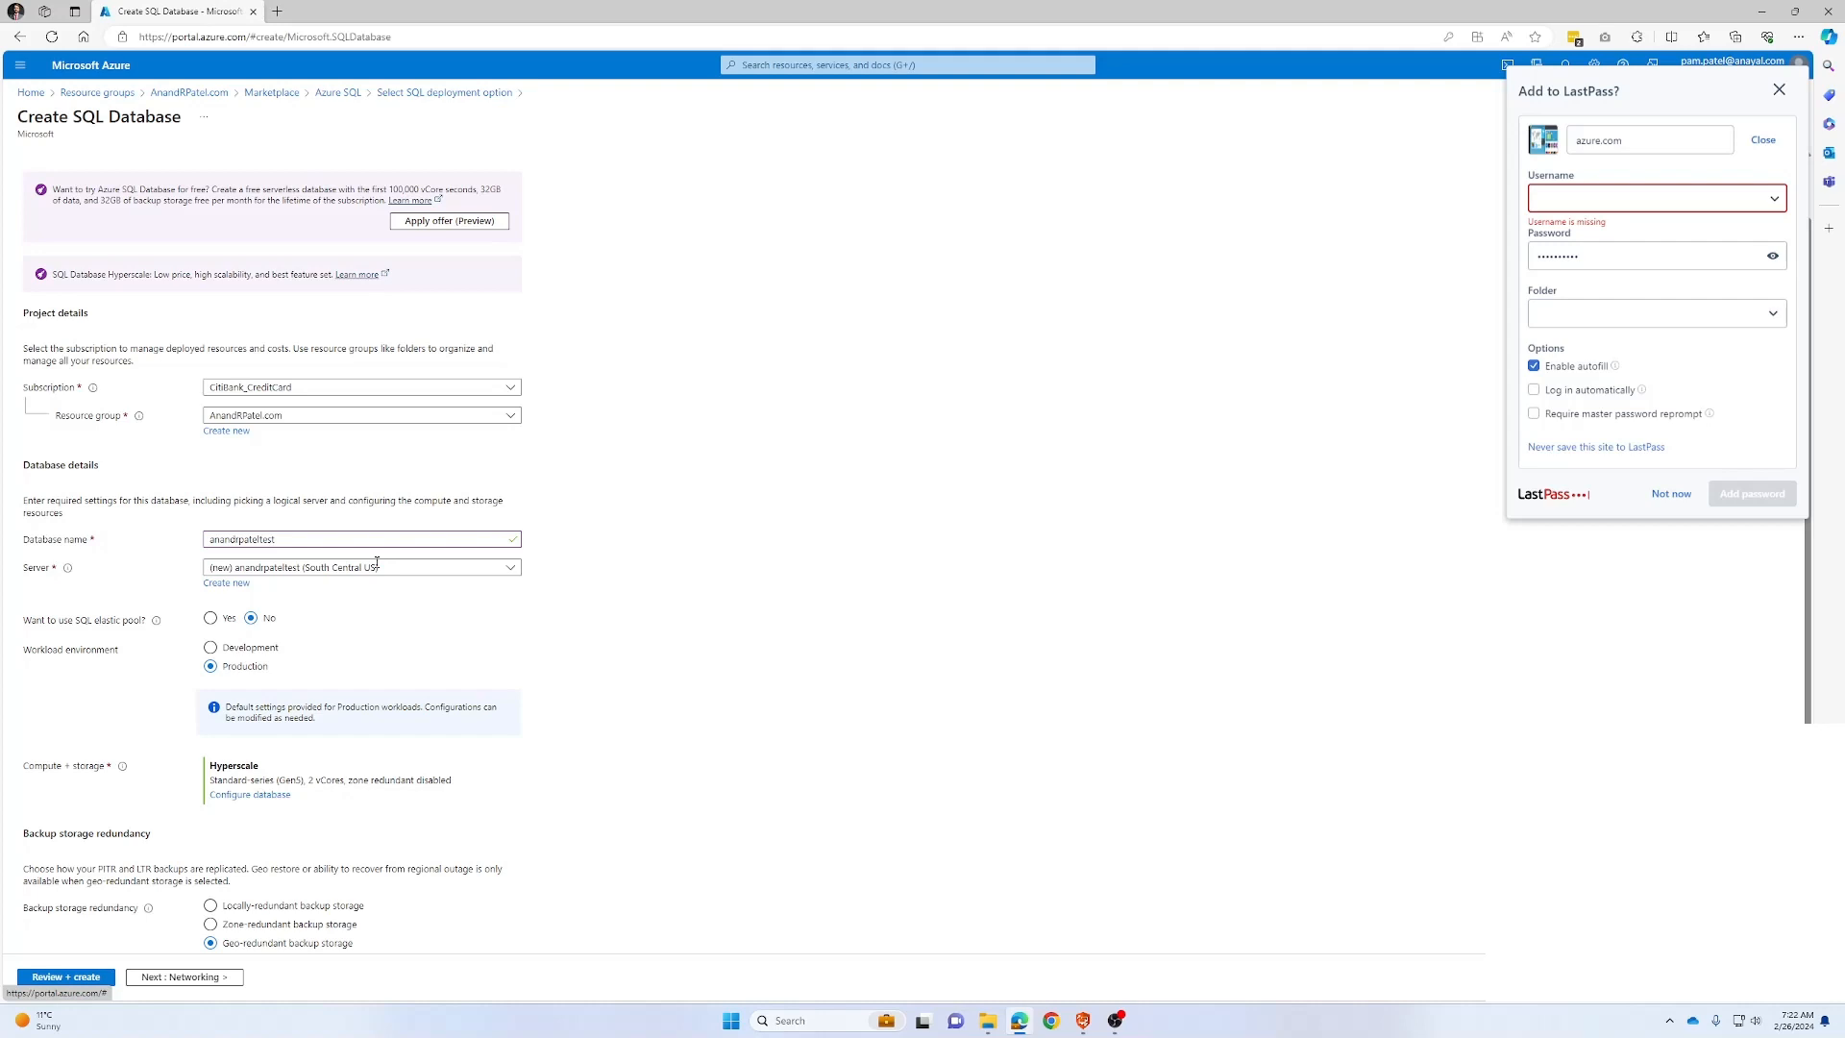
Set the workload environment to Development and go to the compute and storage settings
scroll(376, 562, "down", 2)
left_click(236, 448)
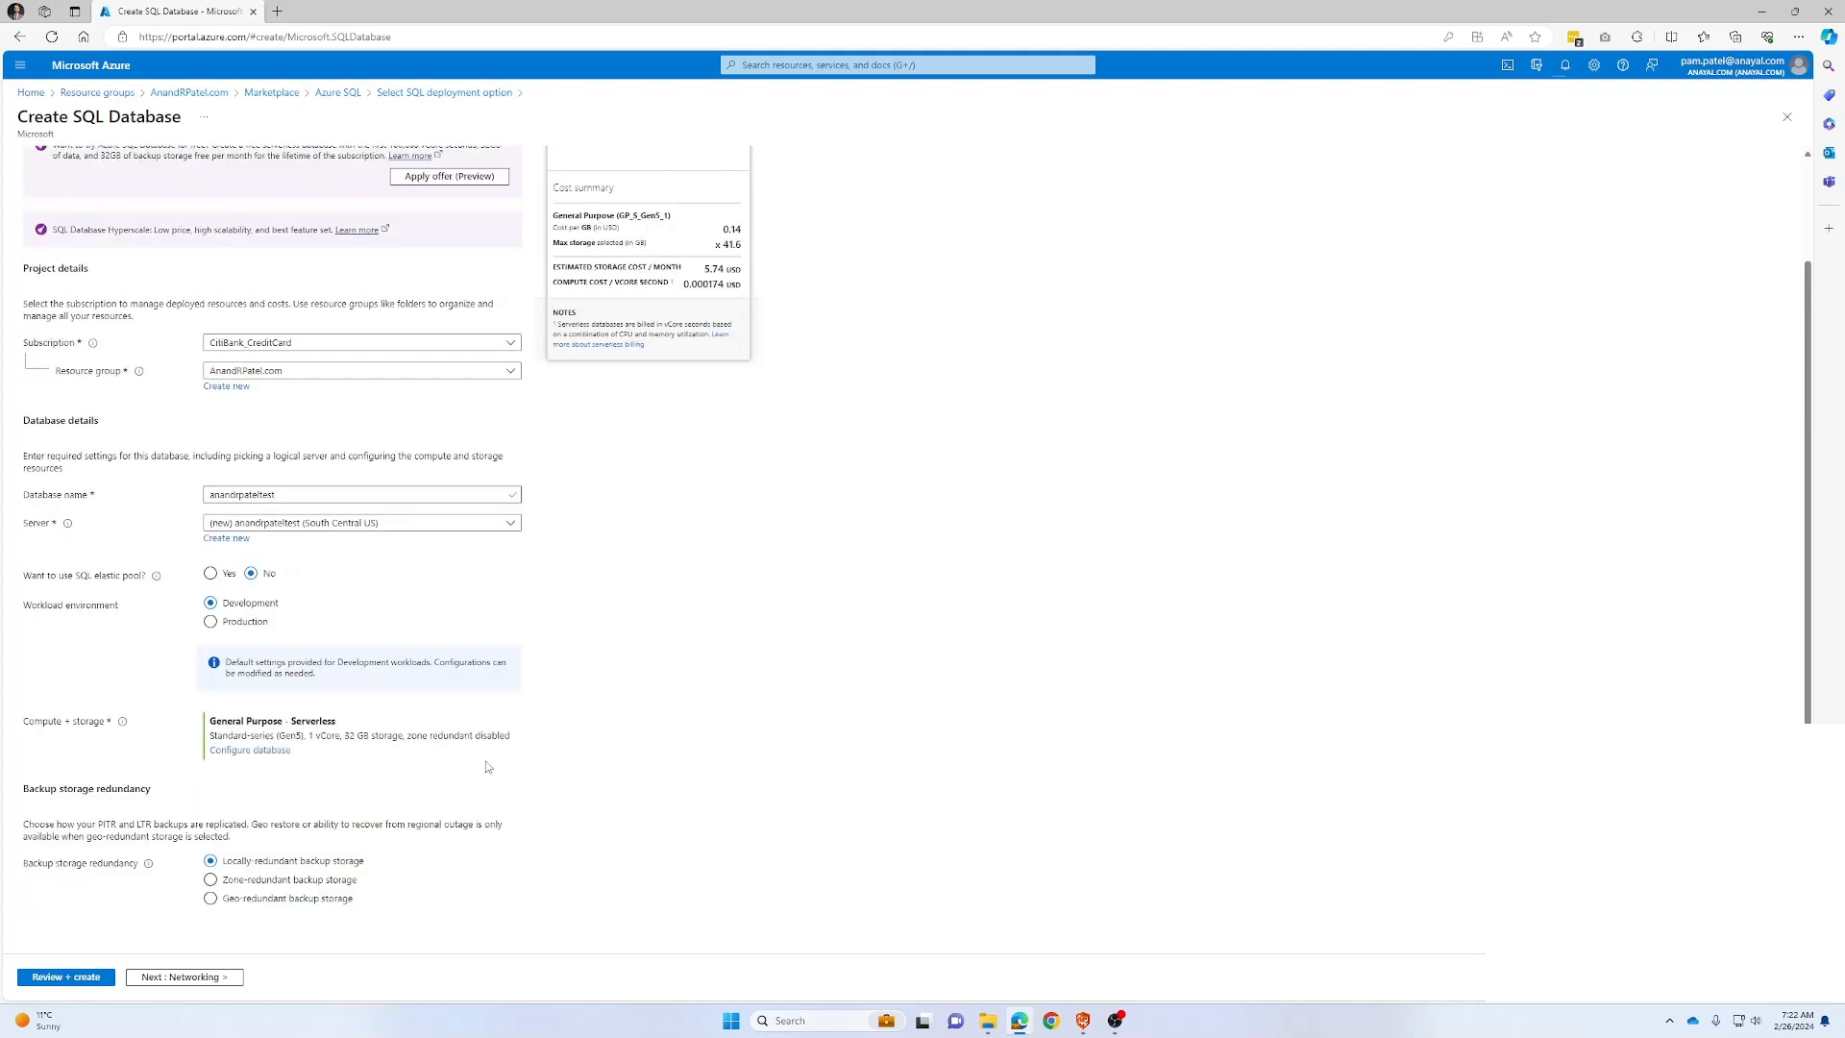
scroll(689, 417, "up", 2)
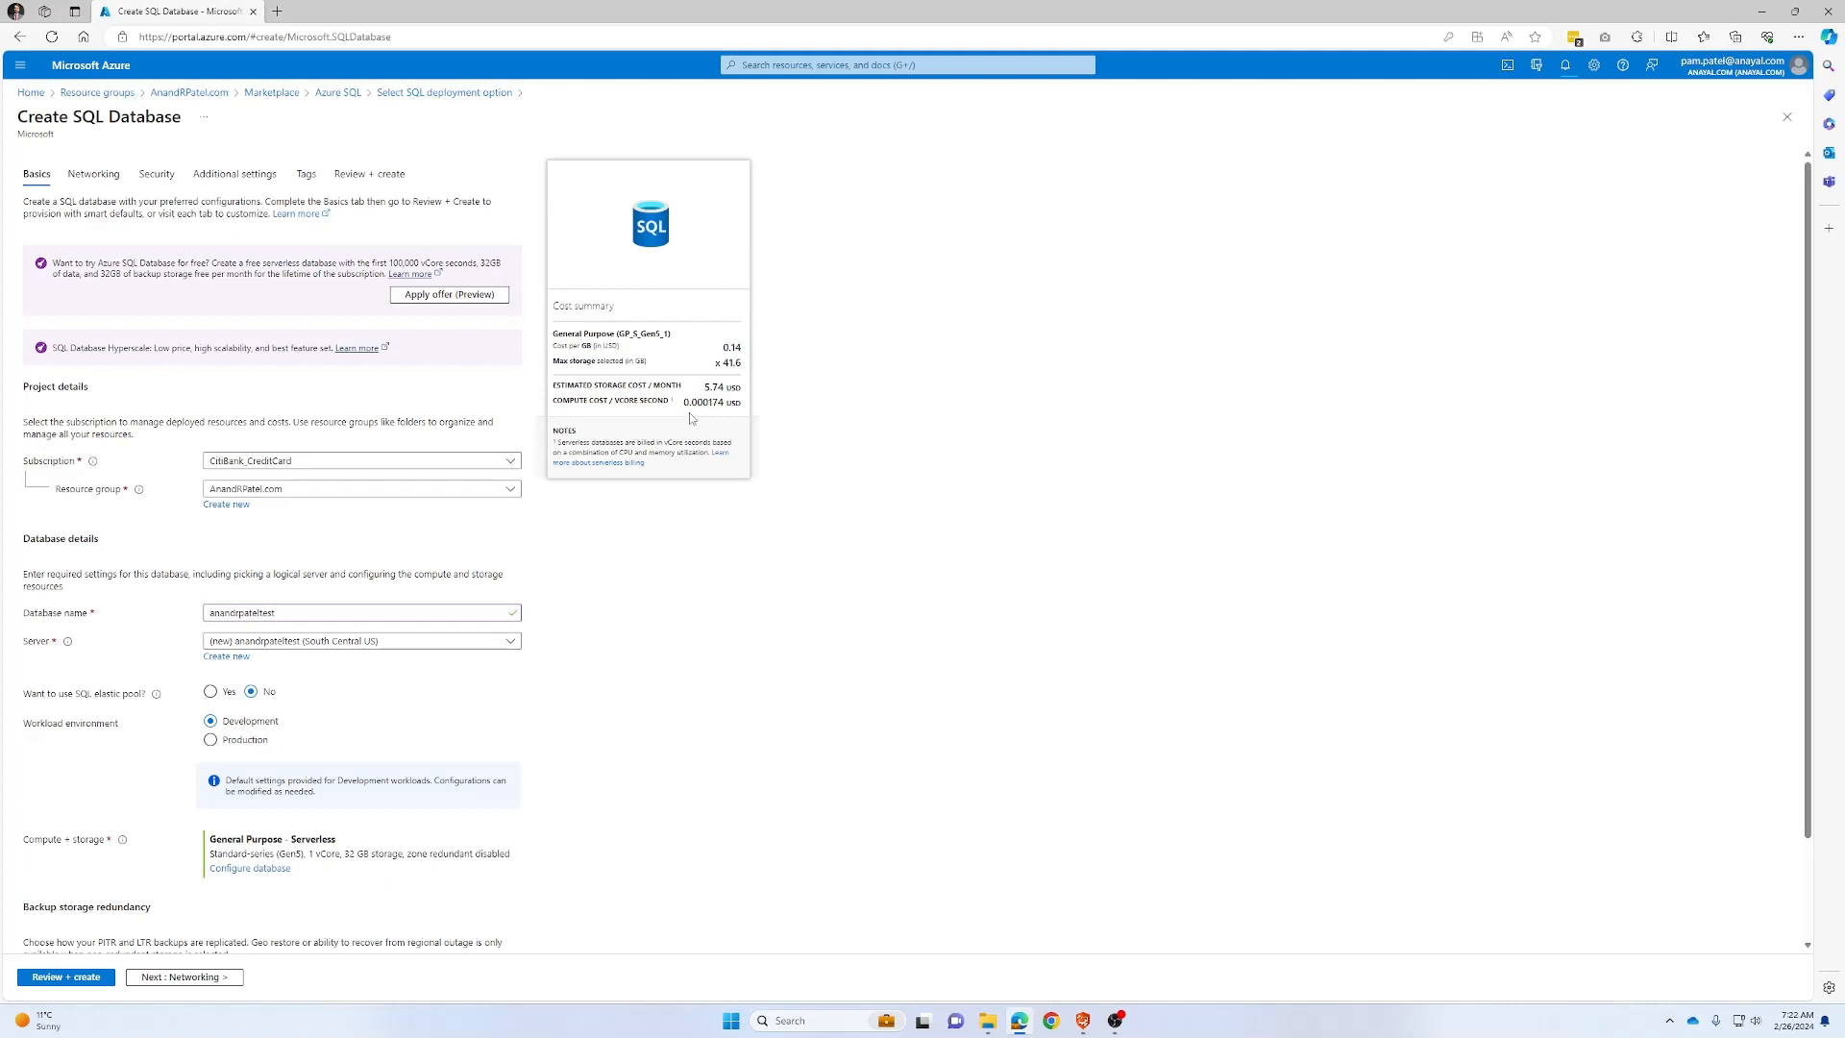
scroll(689, 412, "down", 2)
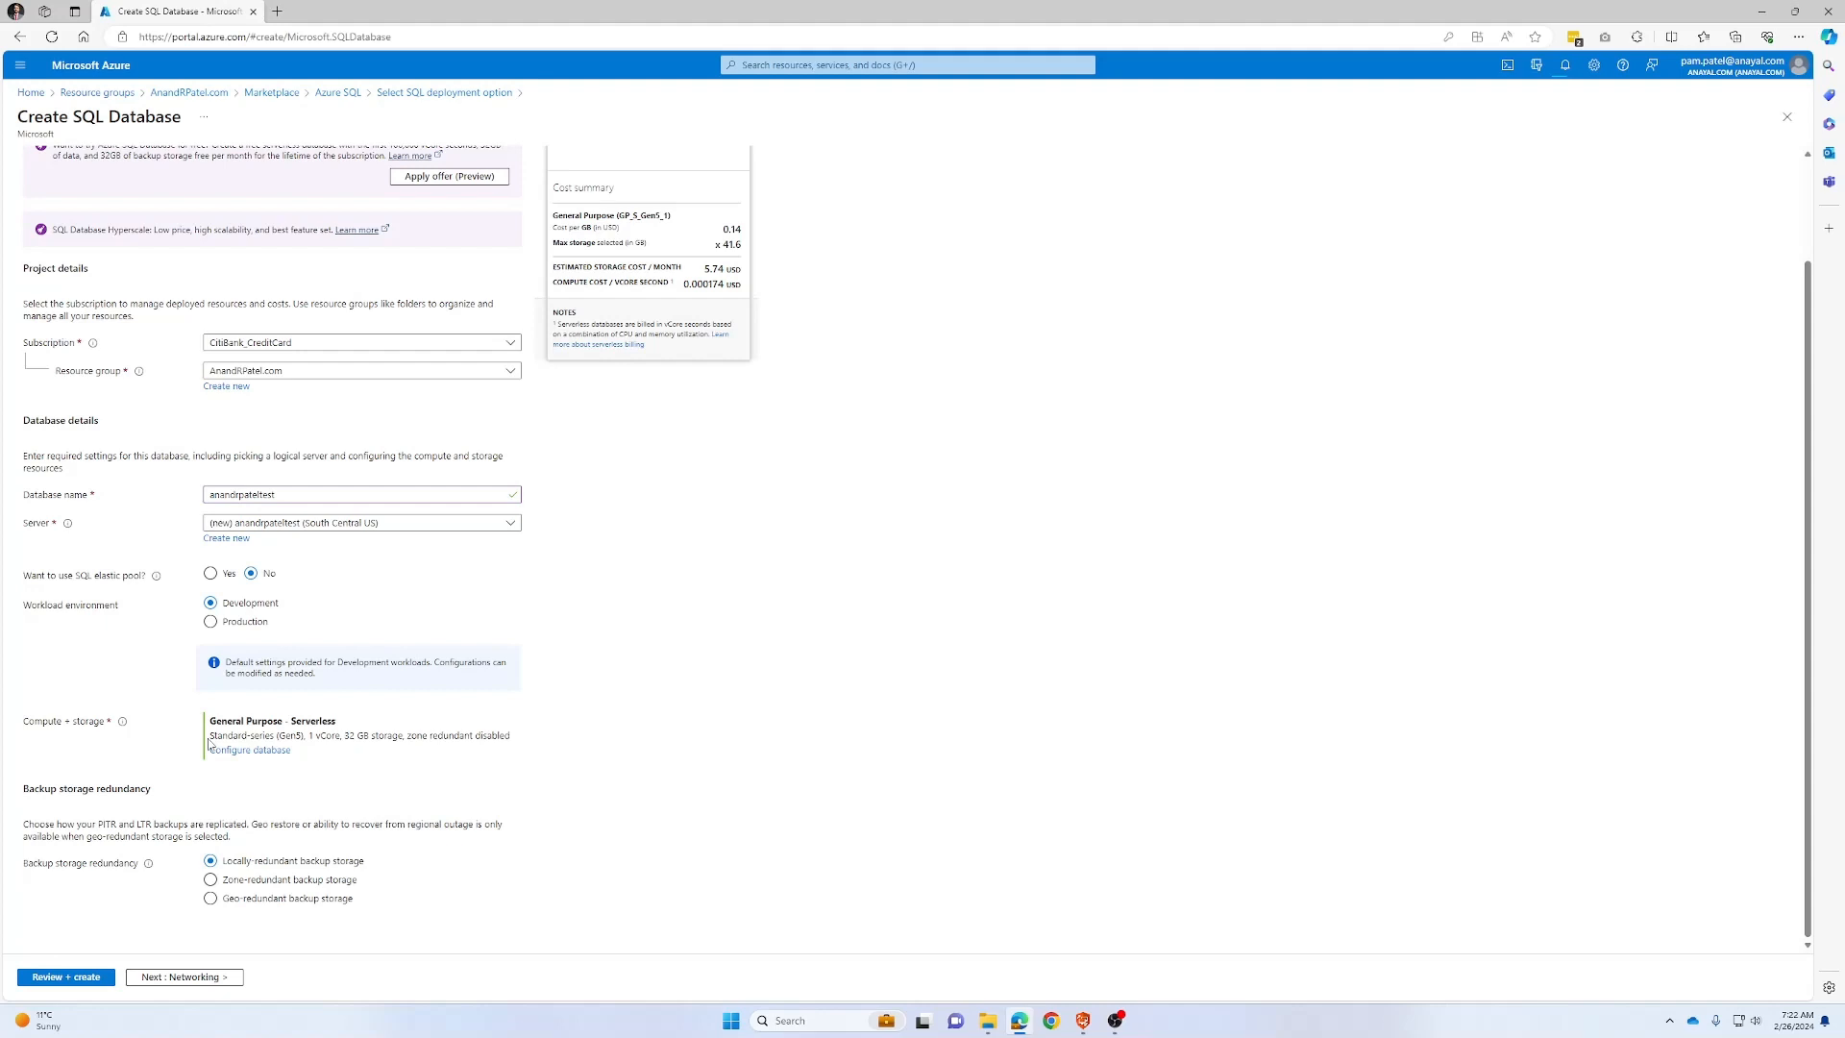
left_click(211, 748)
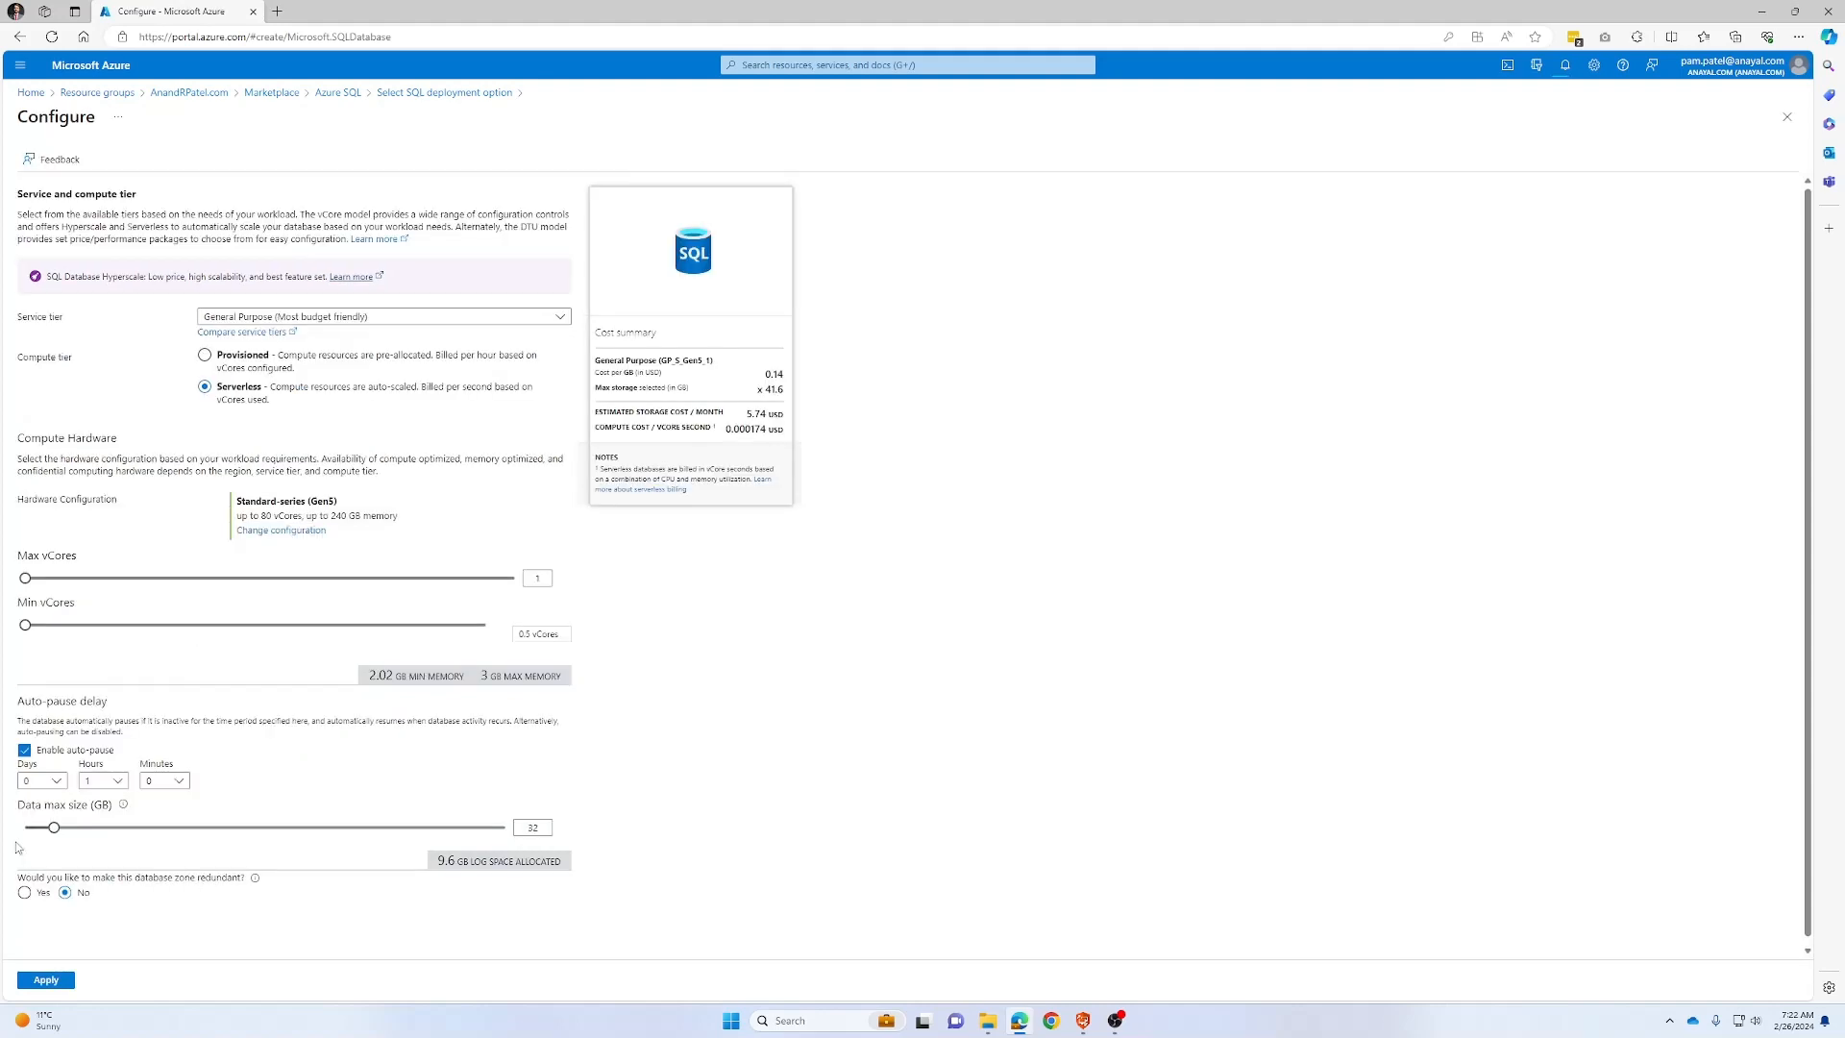
Lower the data max size to 10 GB and apply the settings
scroll(44, 553, "down", 1)
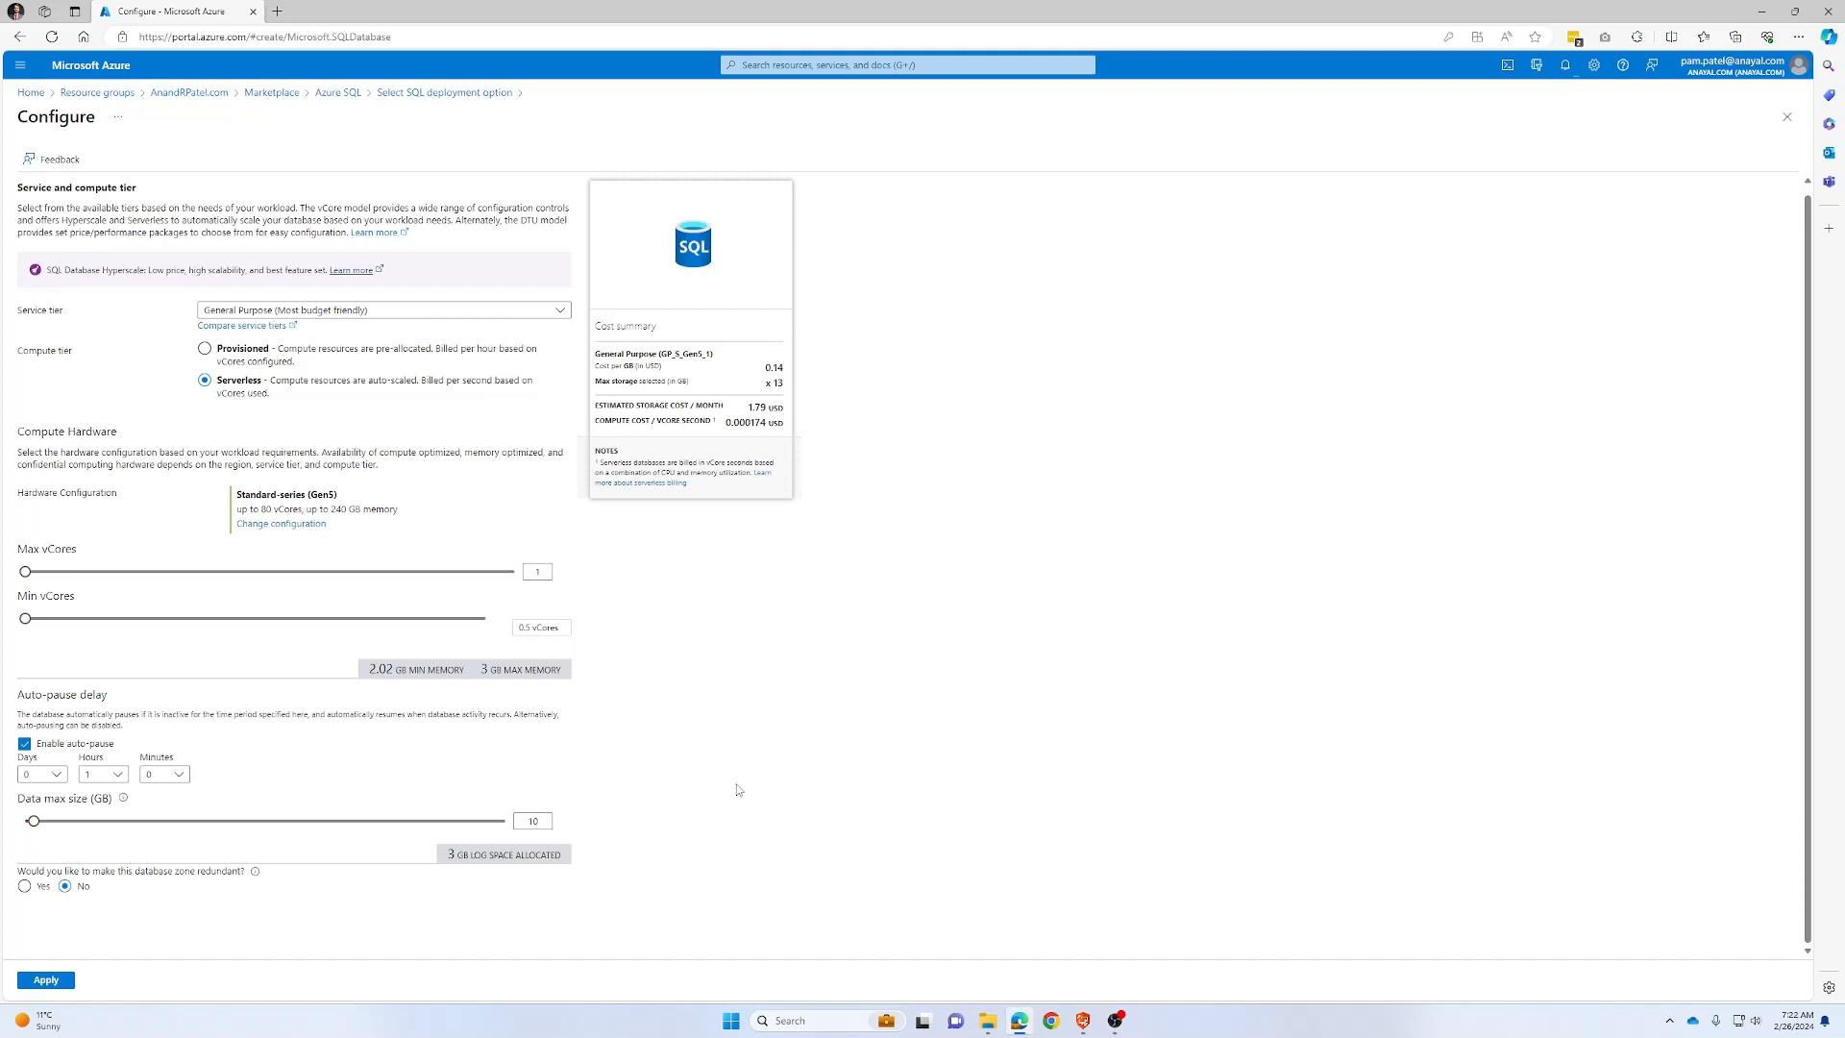
left_click(48, 981)
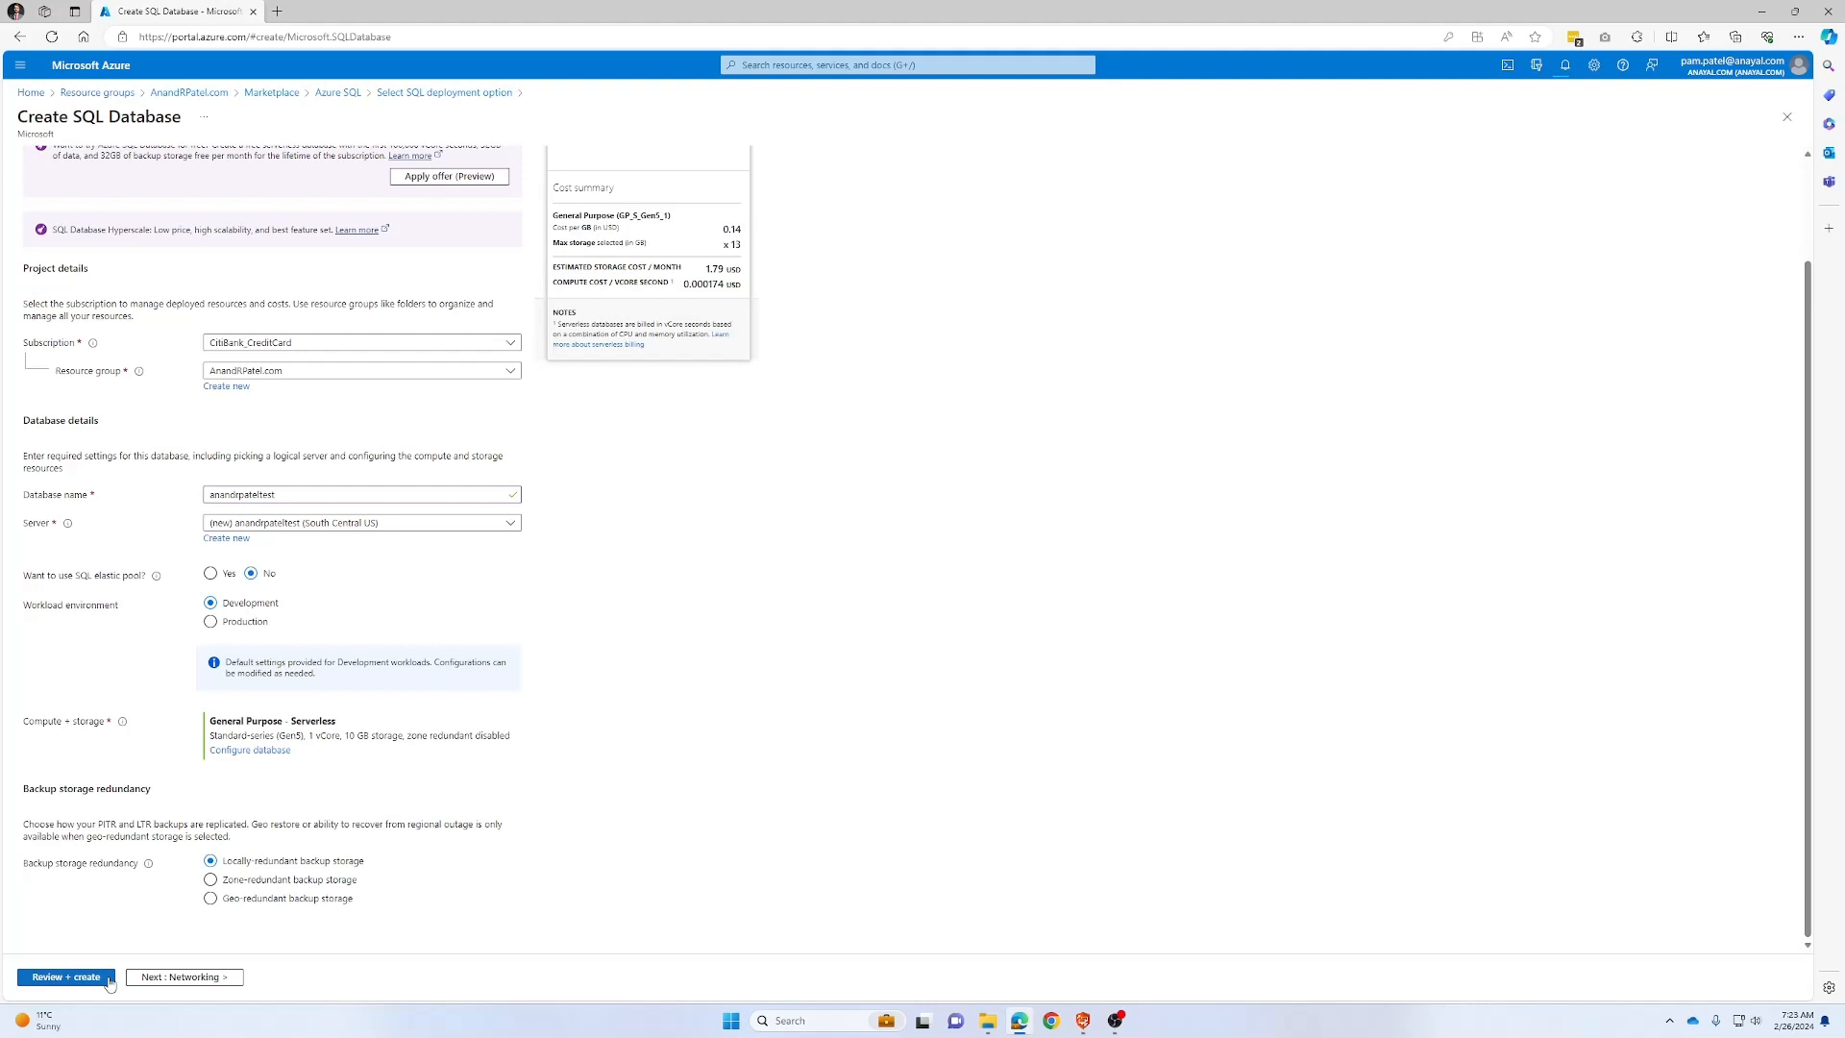
Add the tags Env = Test and Created By, then proceed to Review + create
left_click(183, 976)
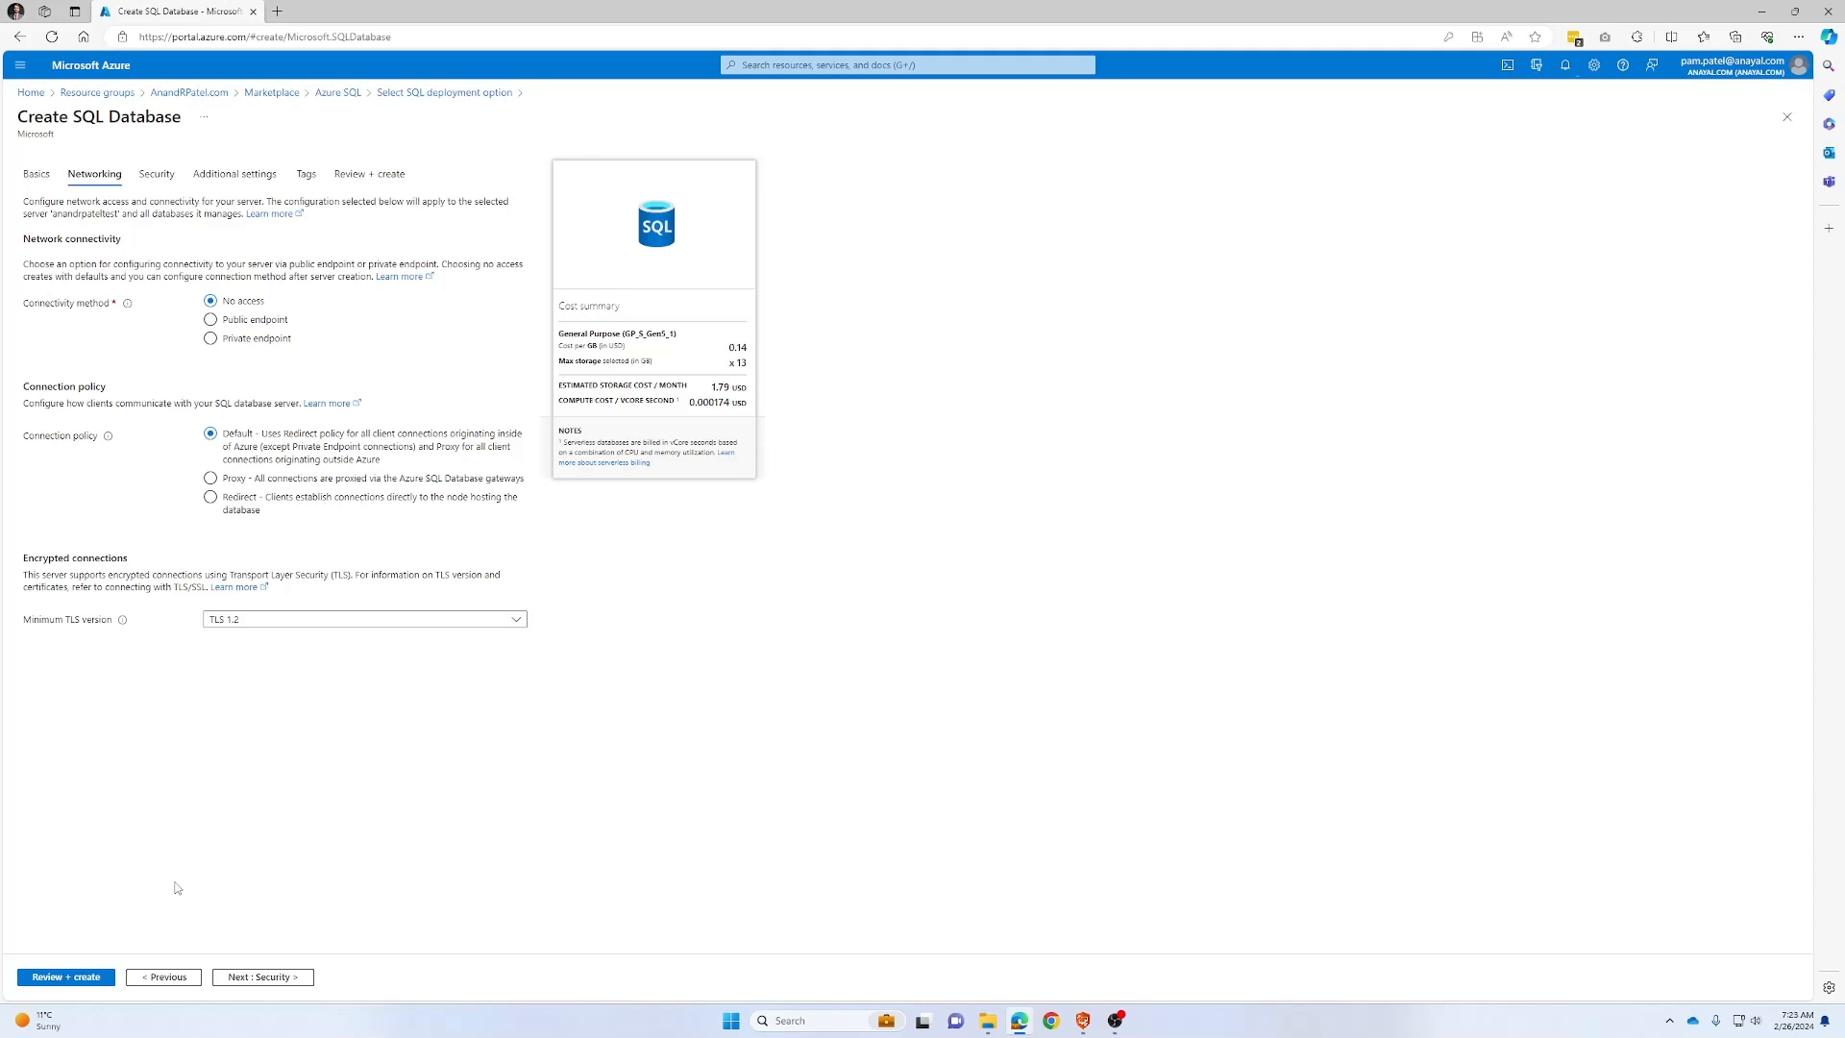
left_click_drag(255, 394, 100, 394)
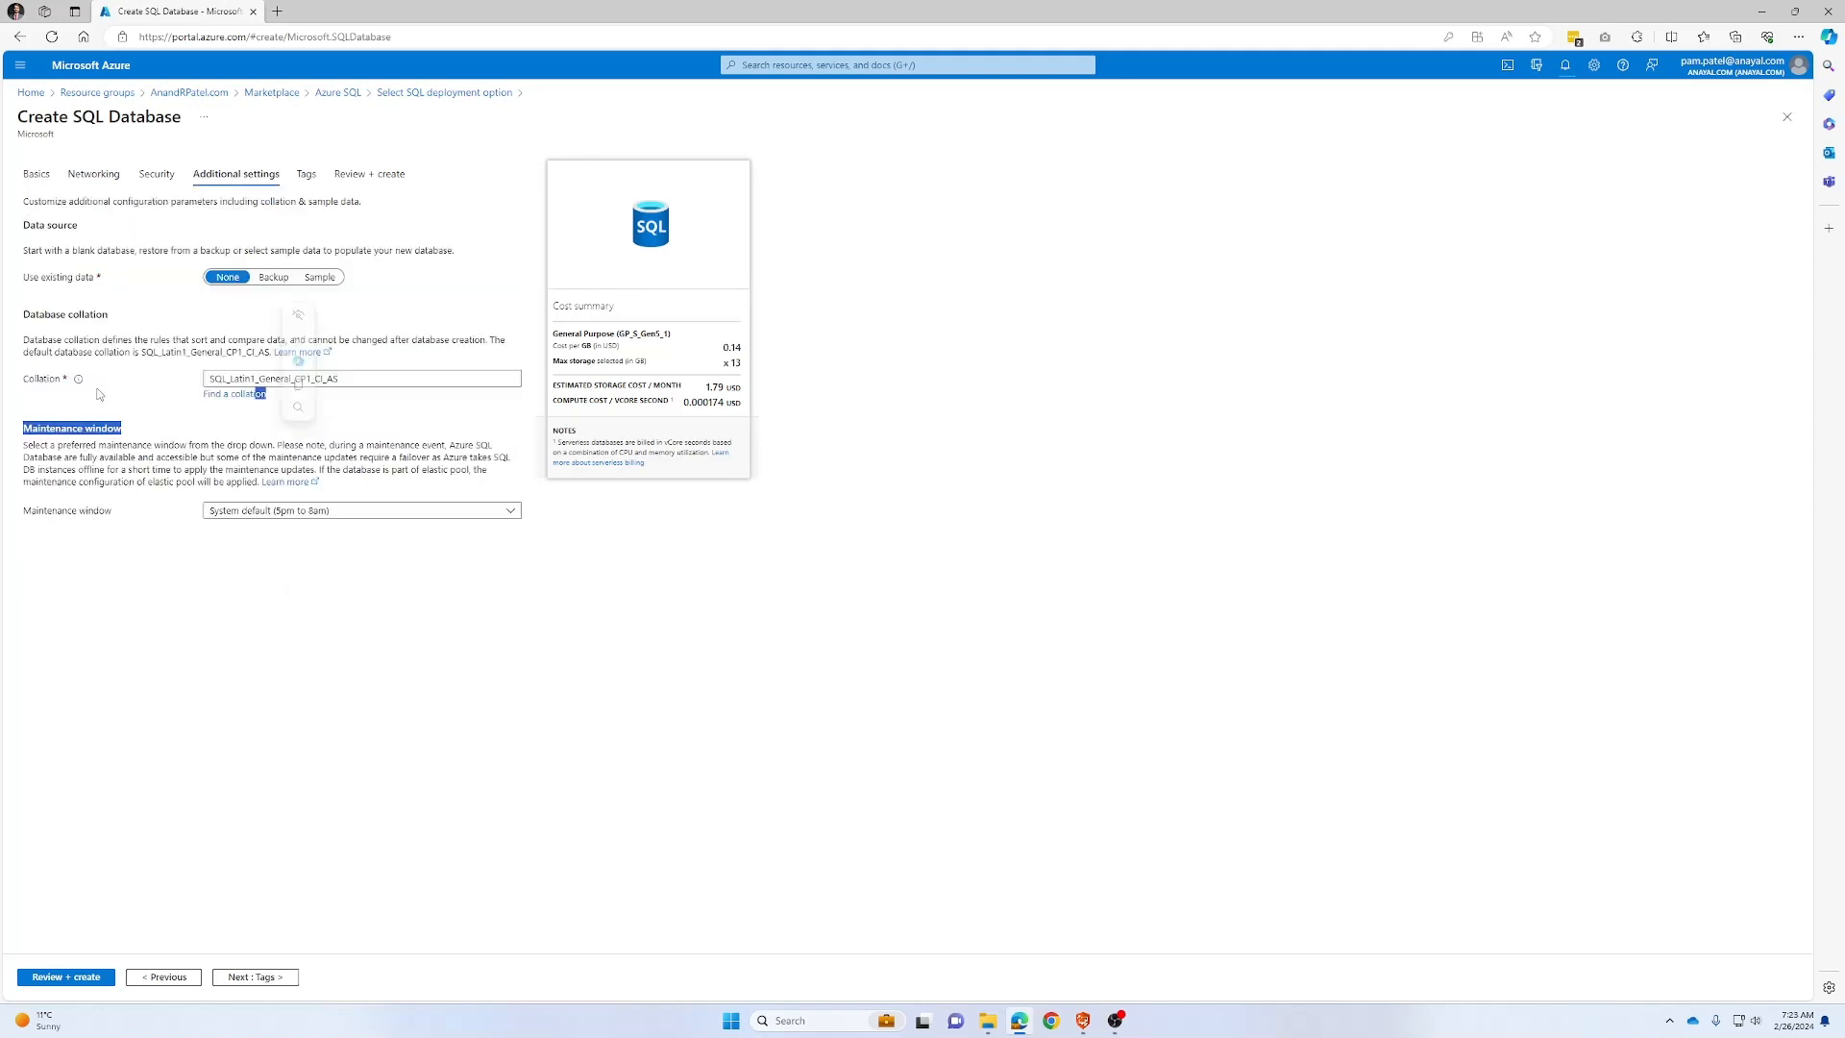
left_click(267, 294)
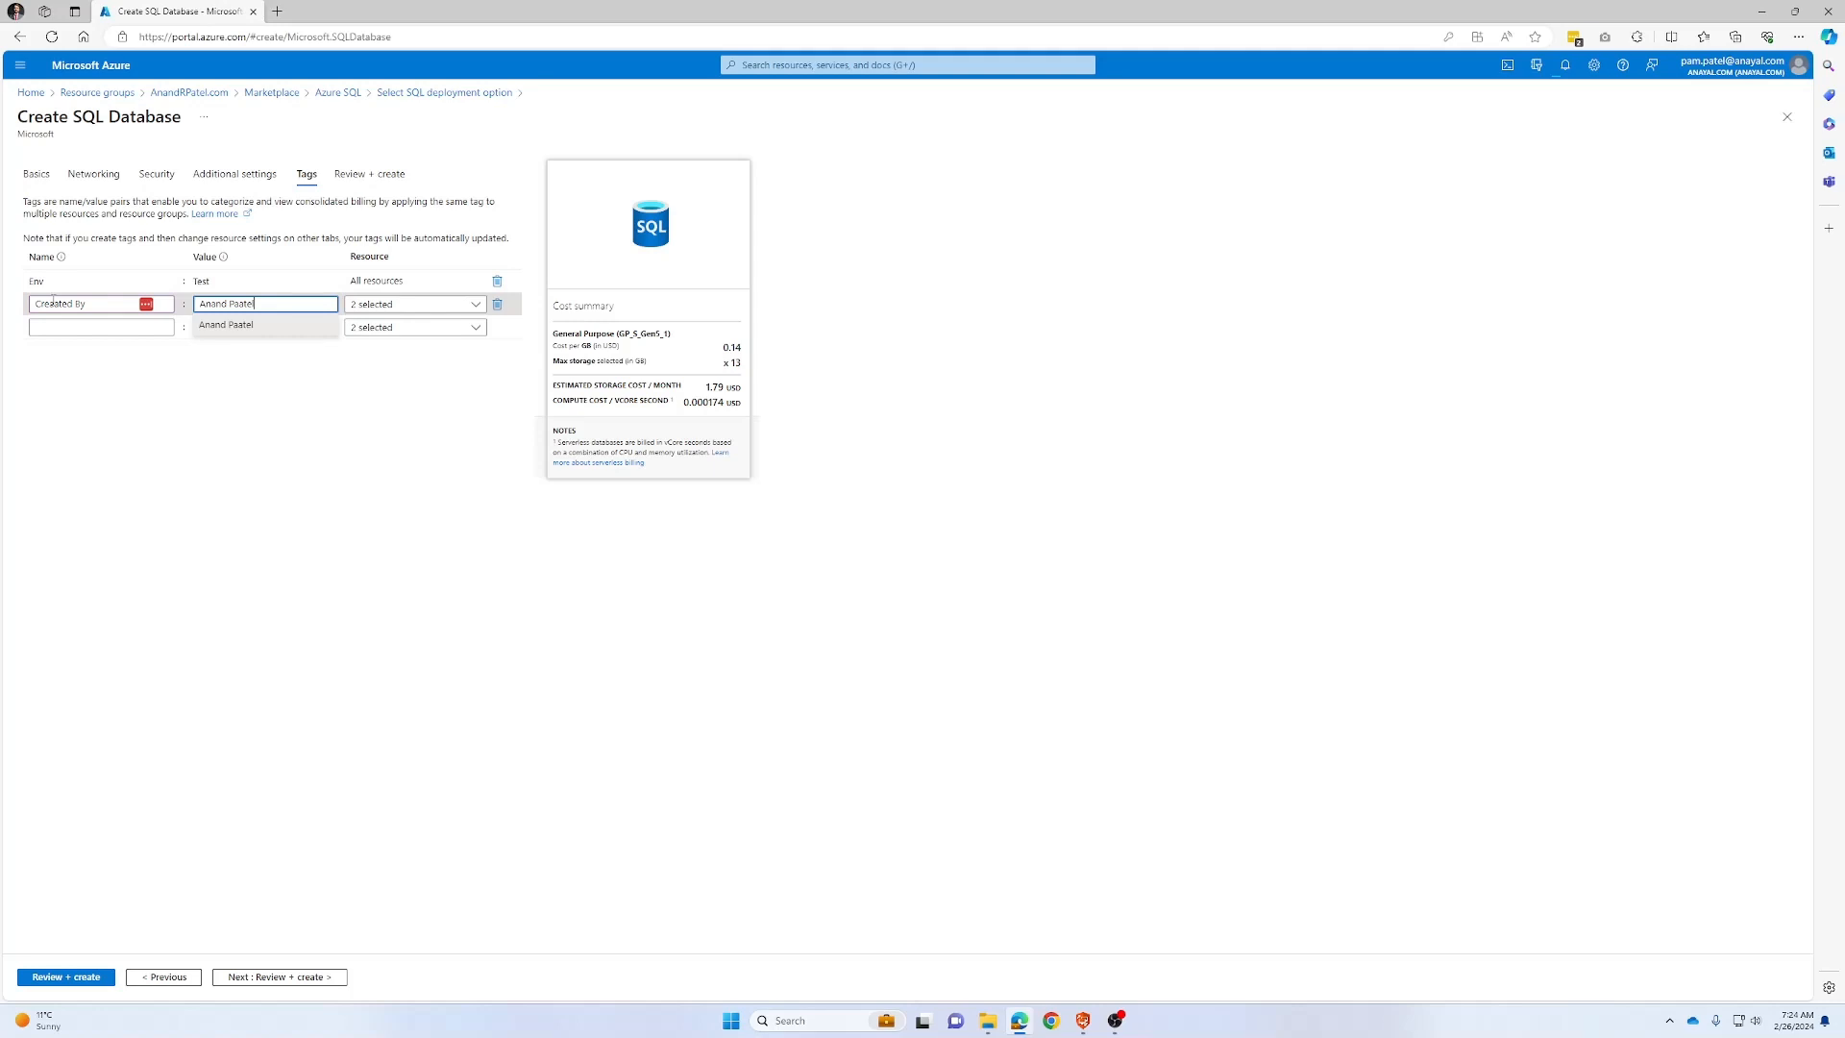
left_click(50, 303)
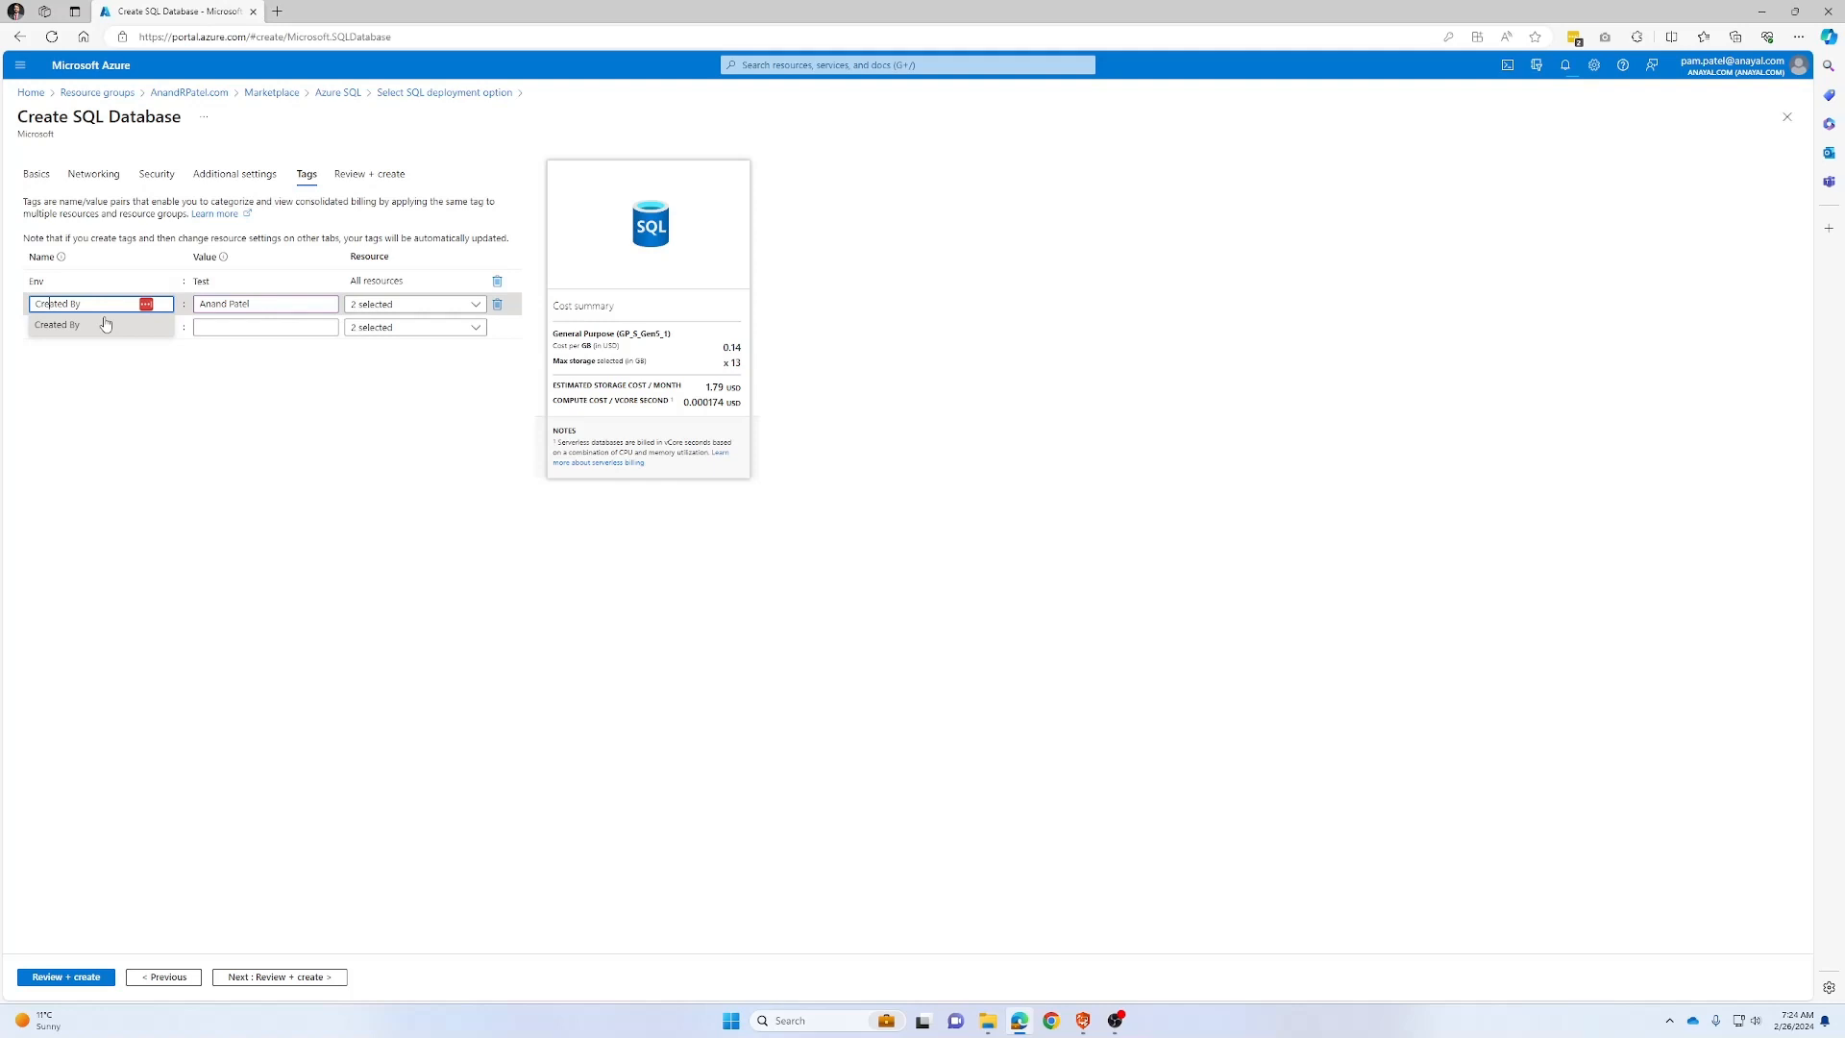
left_click(119, 412)
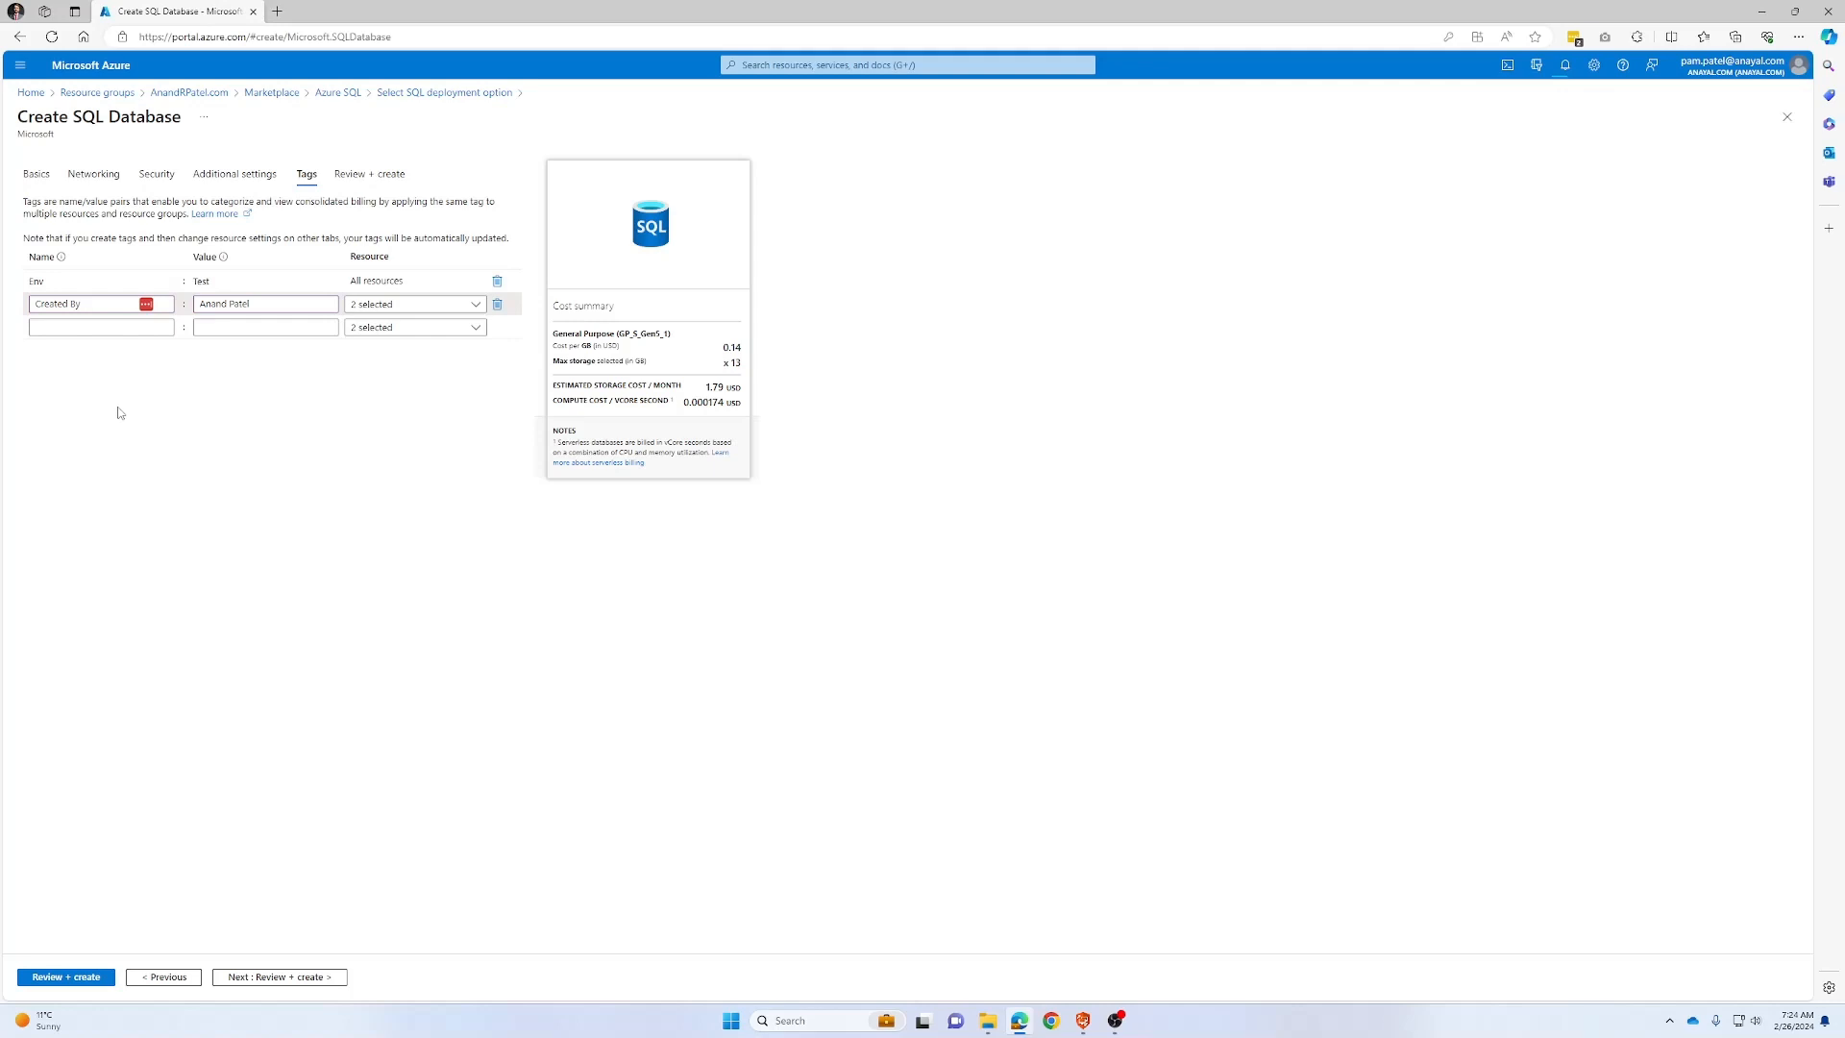
left_click(47, 977)
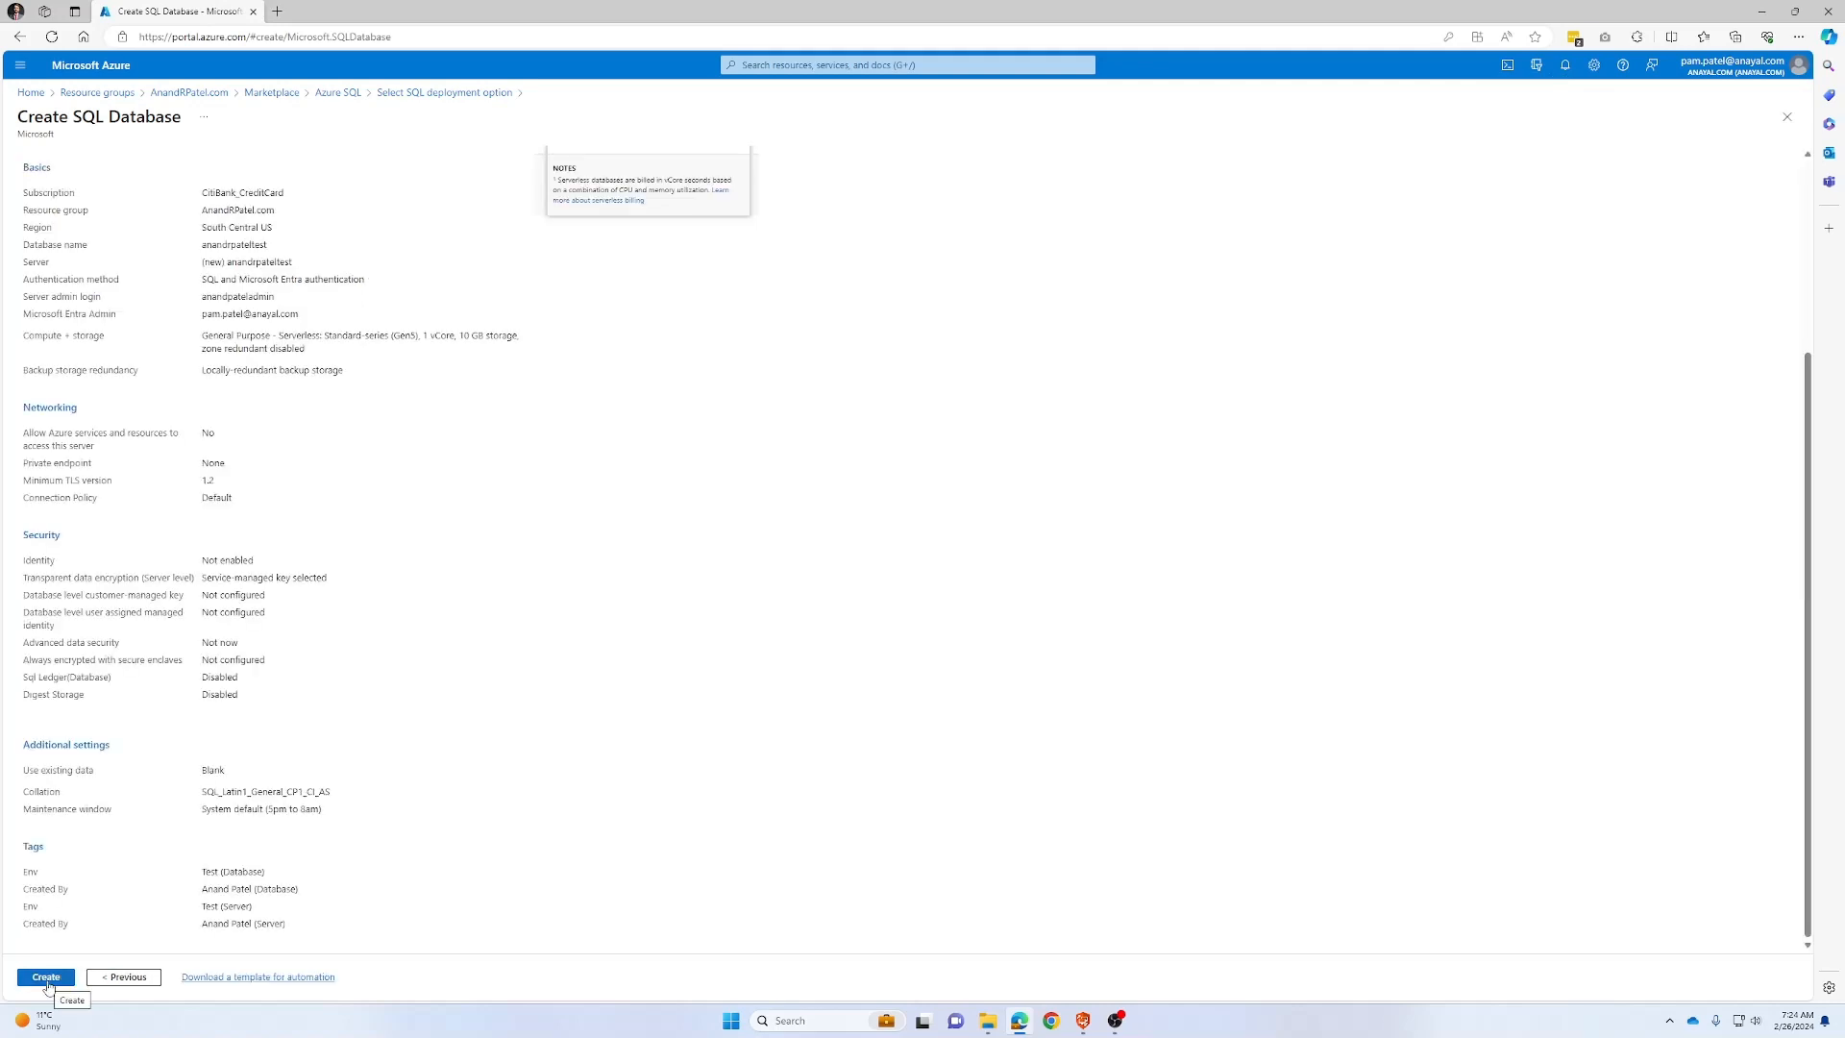
Confirm creation of the database and server and wait for the deployment
left_click(46, 978)
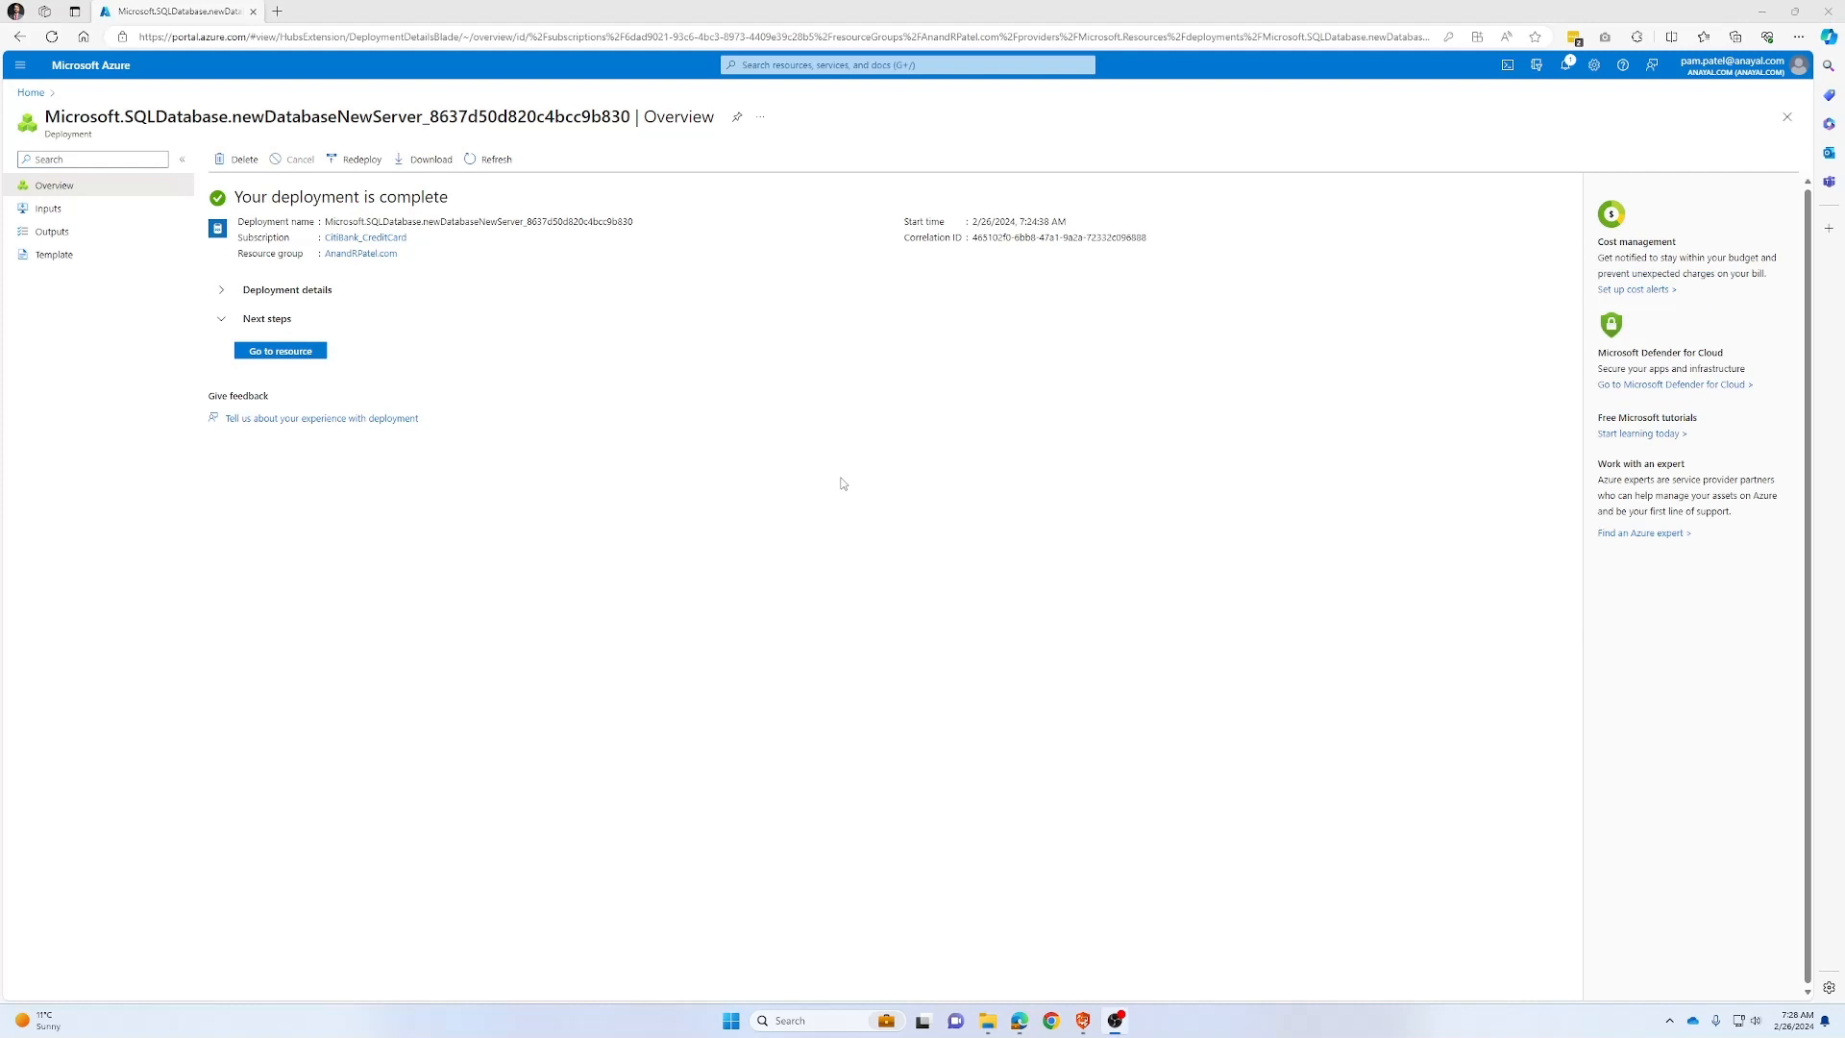
Go to the deployed database, then follow its Resource group link
left_click(294, 353)
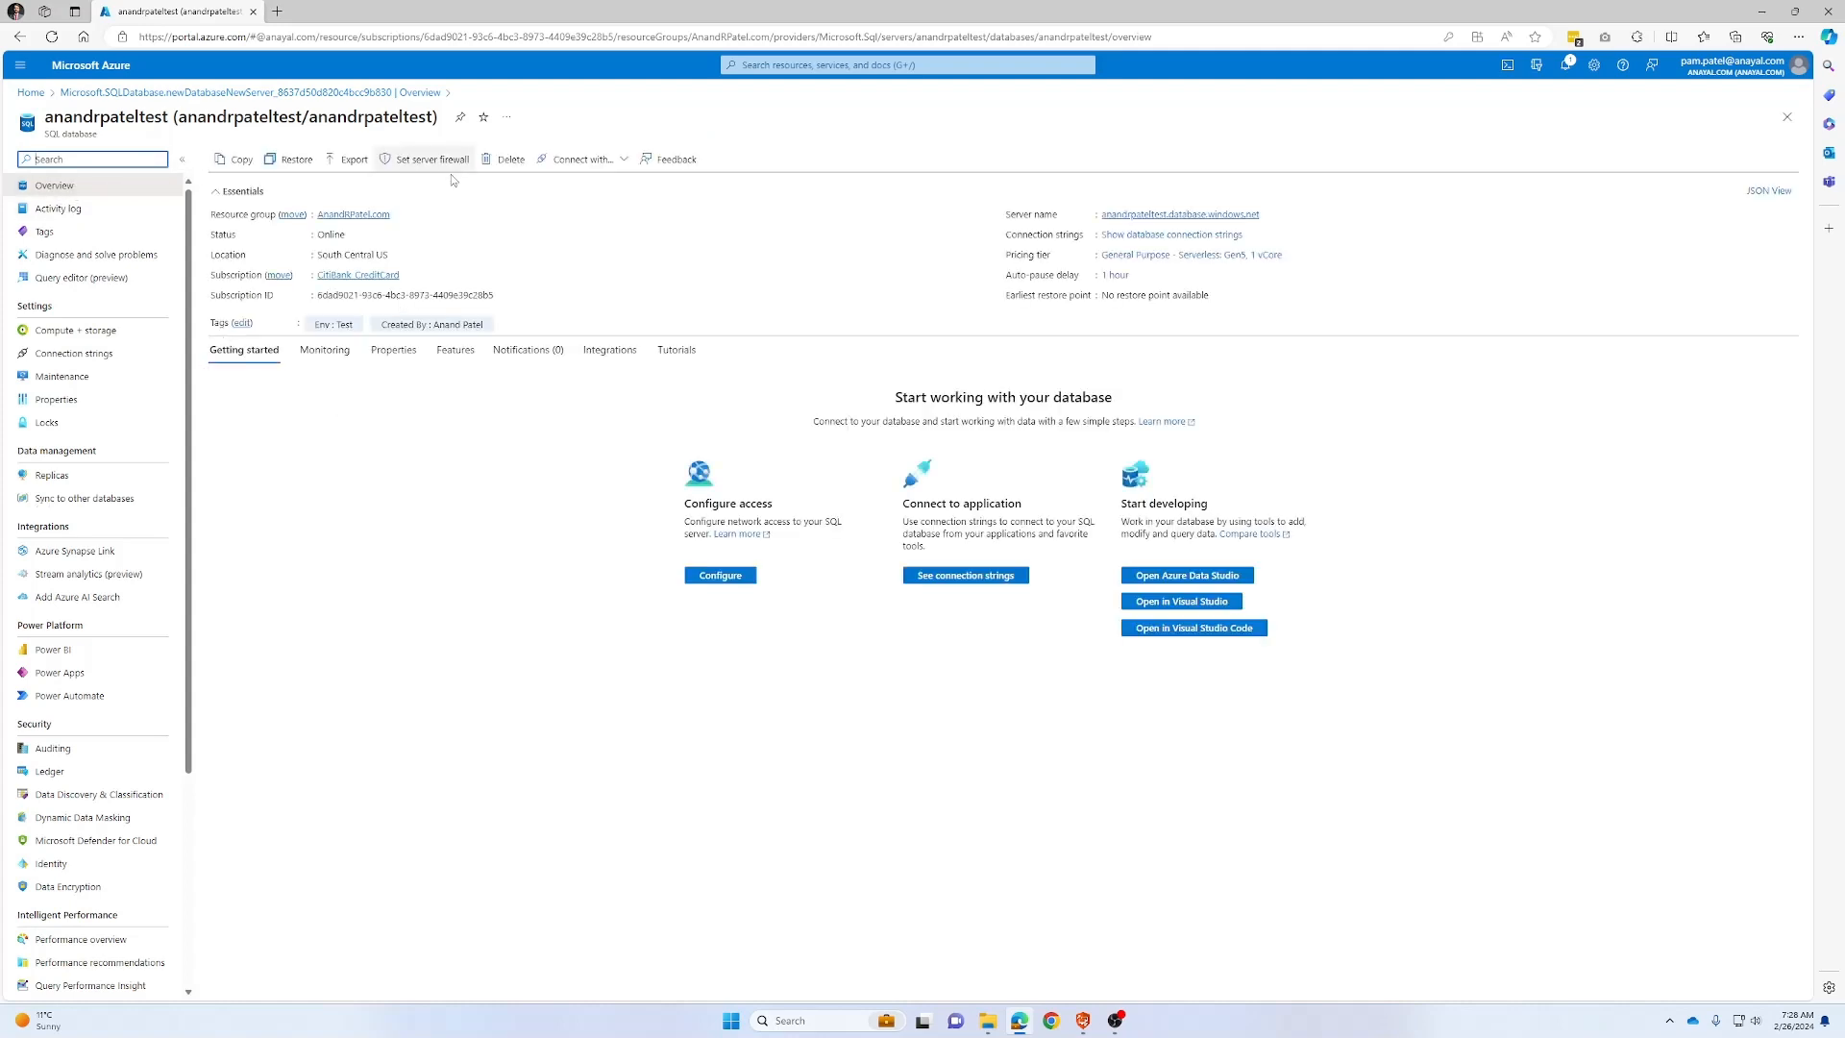
left_click(348, 215)
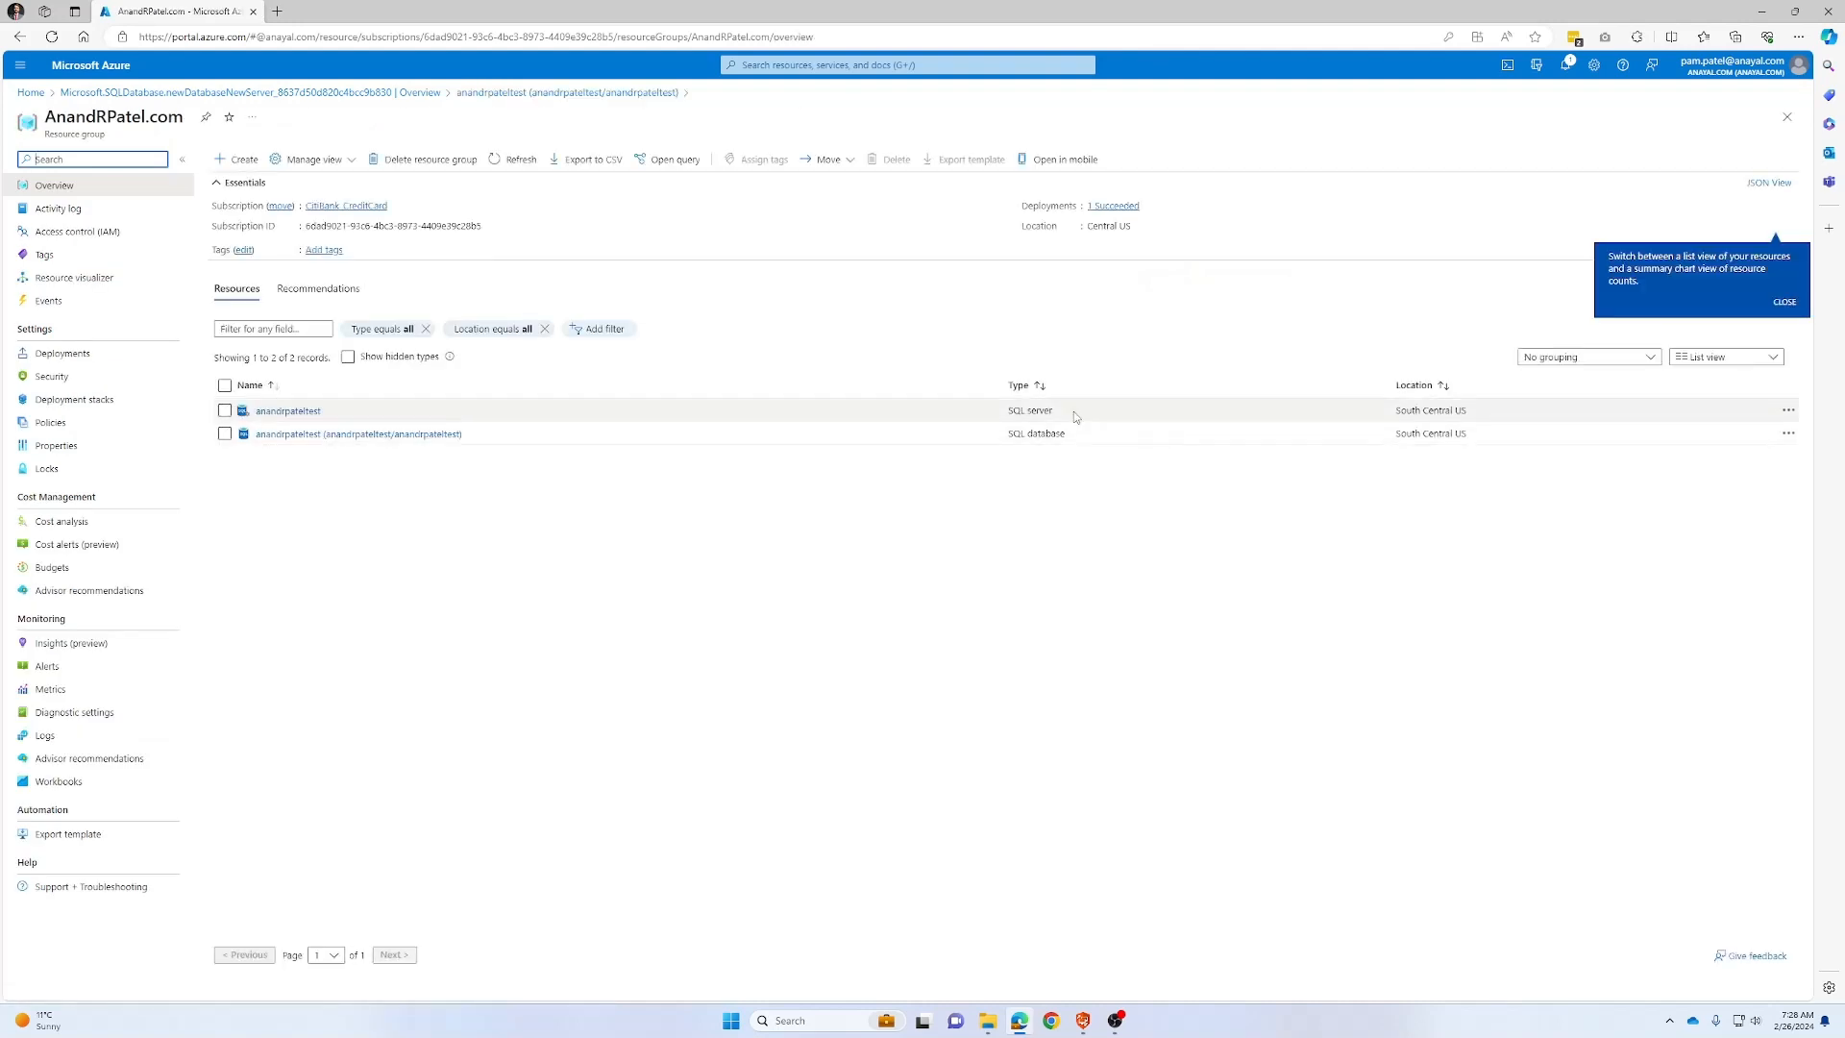
Open the SQL server from the resource group's list of two South Central US resources
left_click_drag(1009, 410, 1045, 411)
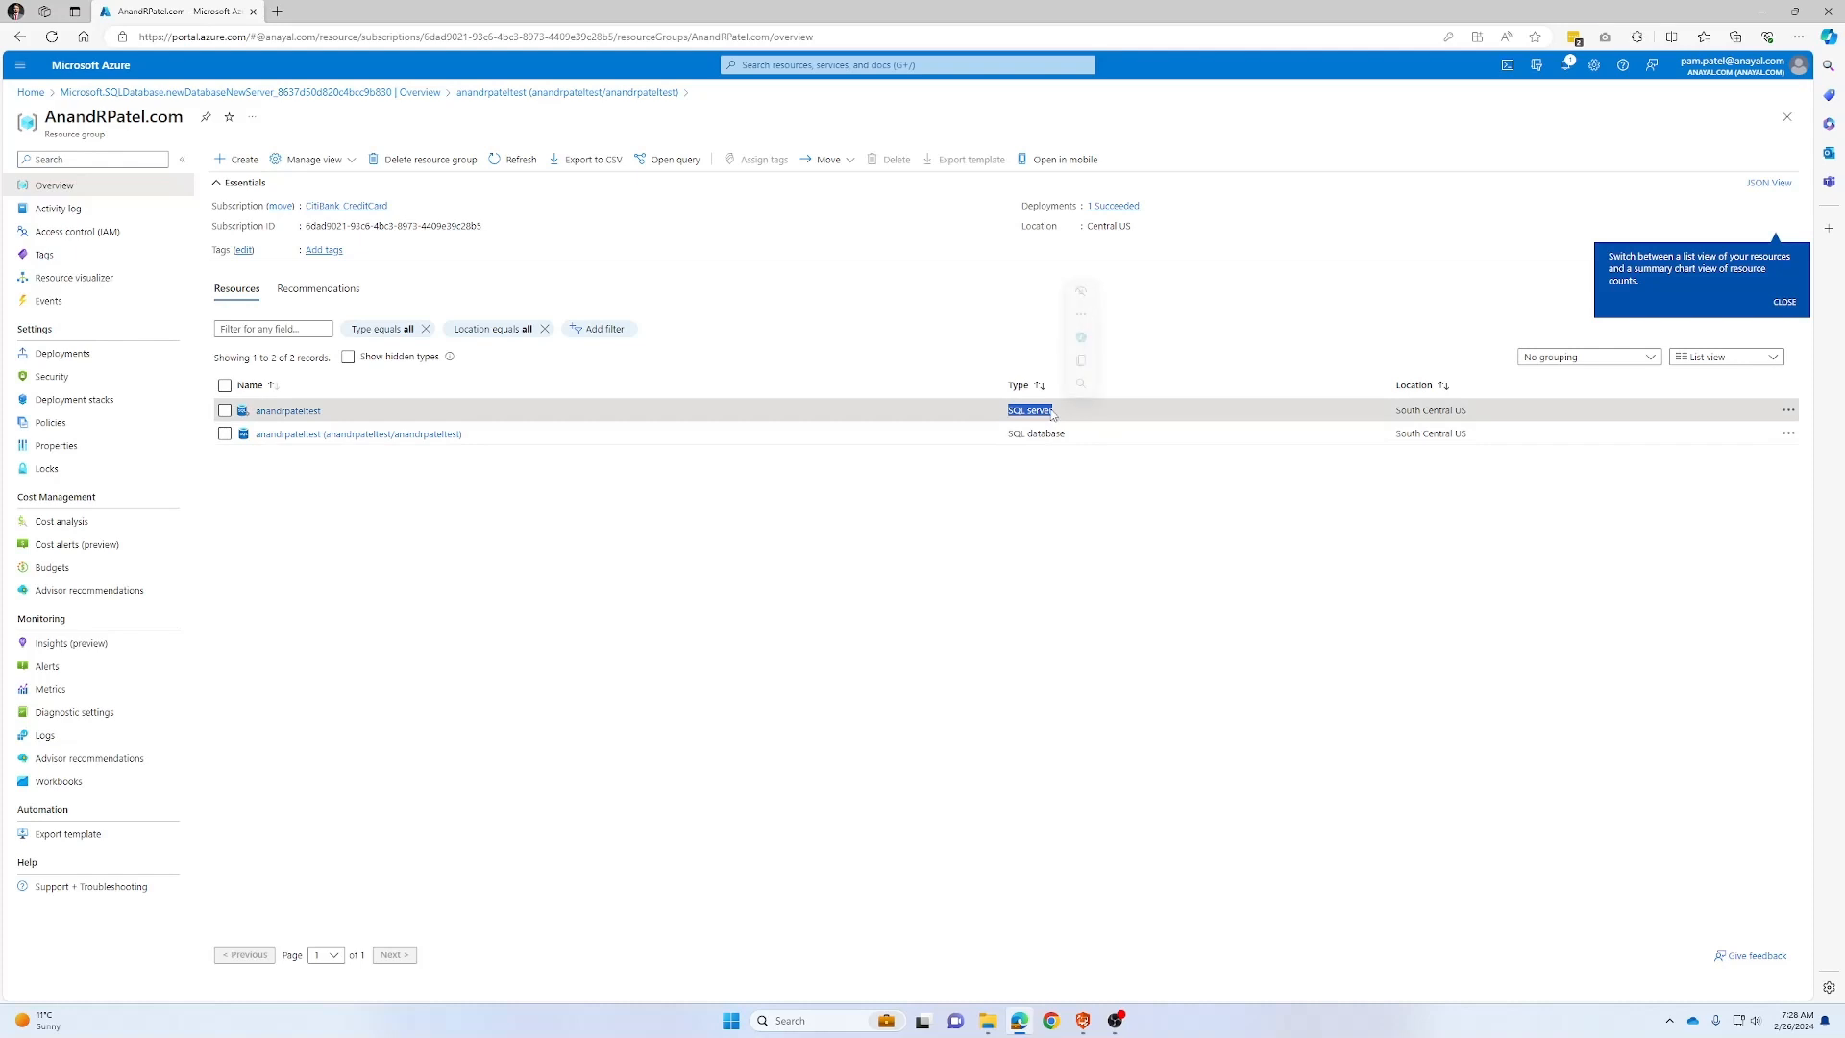
left_click_drag(1014, 435, 1057, 434)
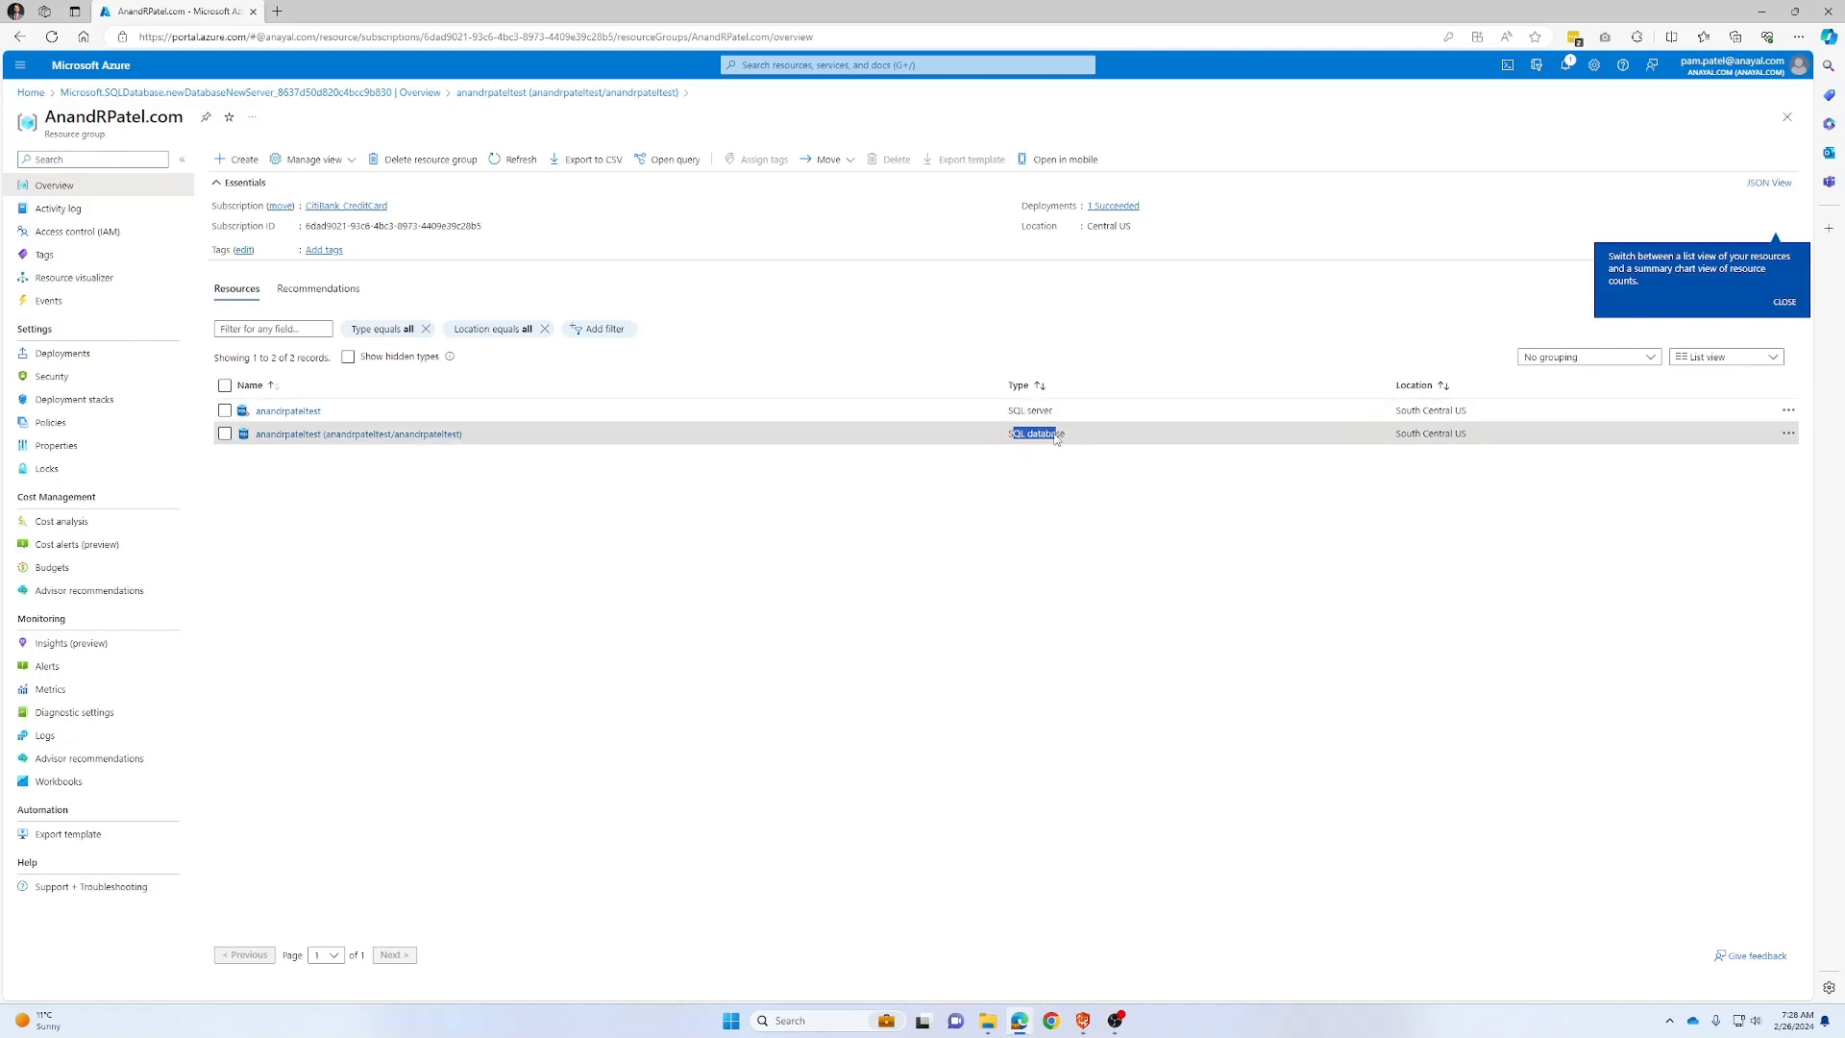
left_click(288, 411)
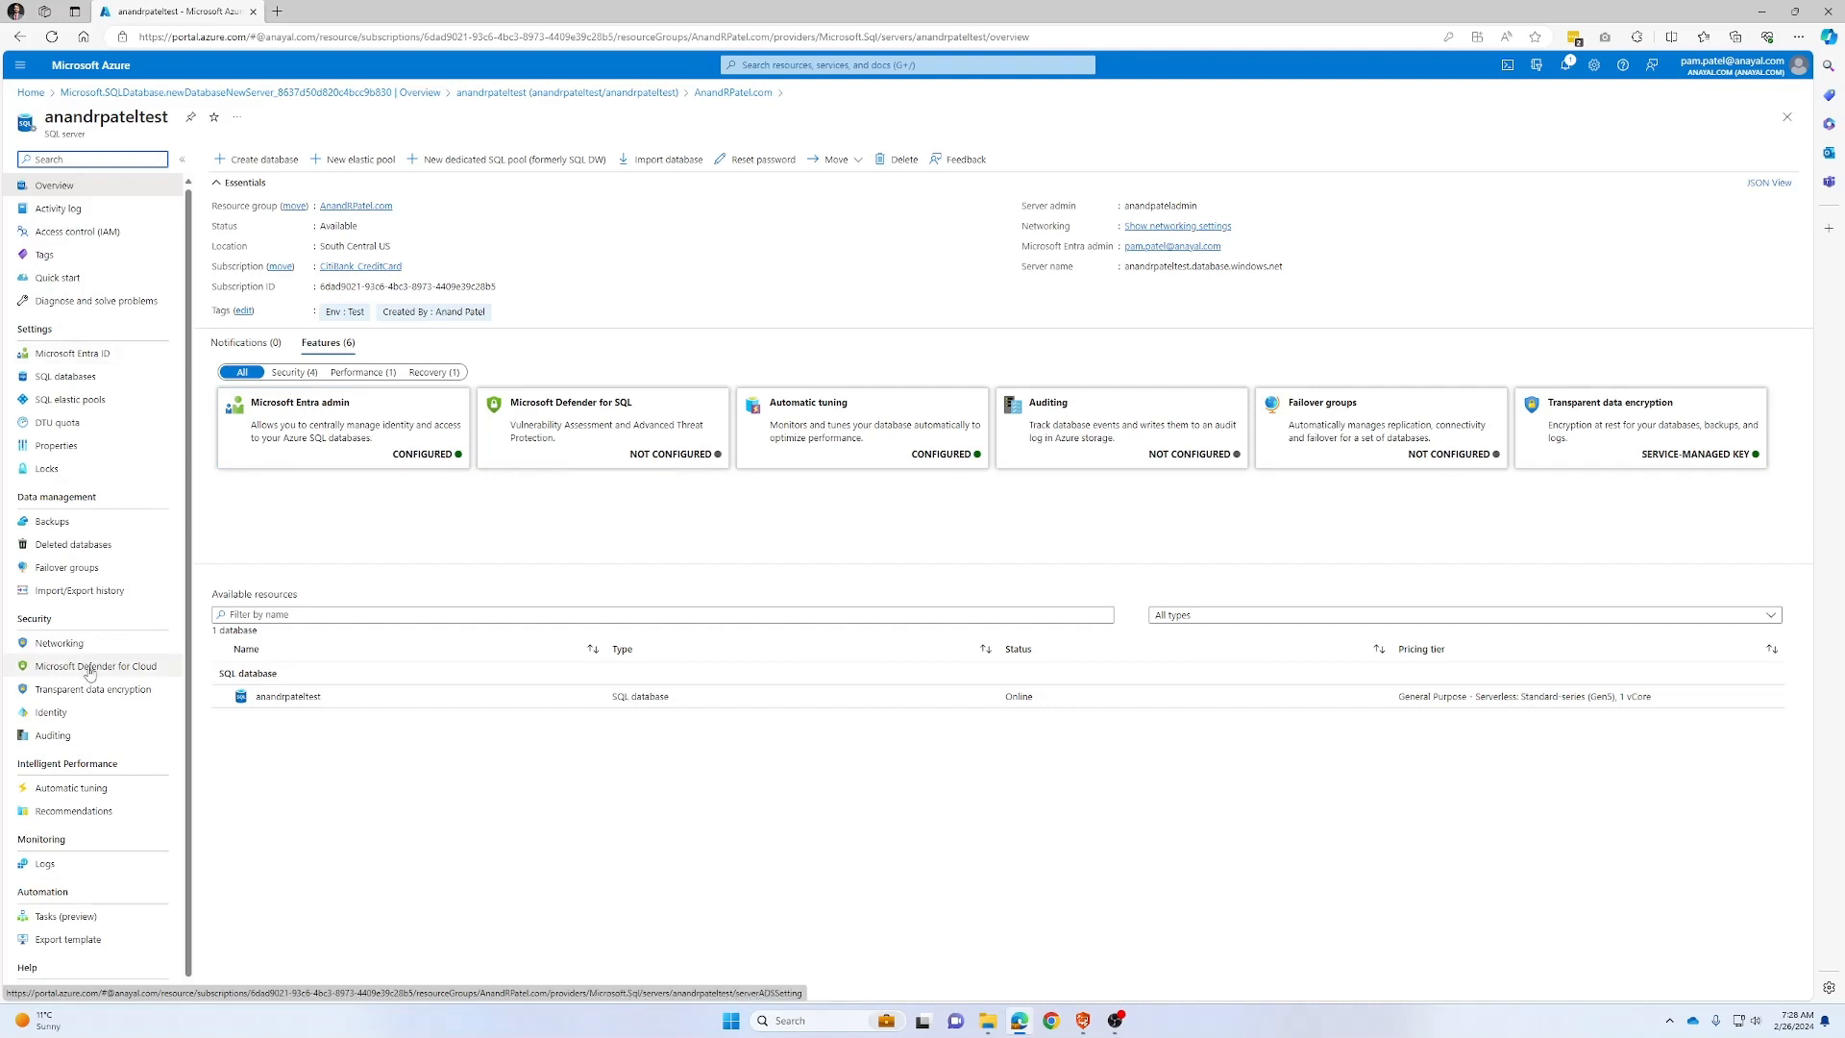
Allow selected networks and save a client-IP firewall rule named Office for 170.249.149.98
left_click(59, 643)
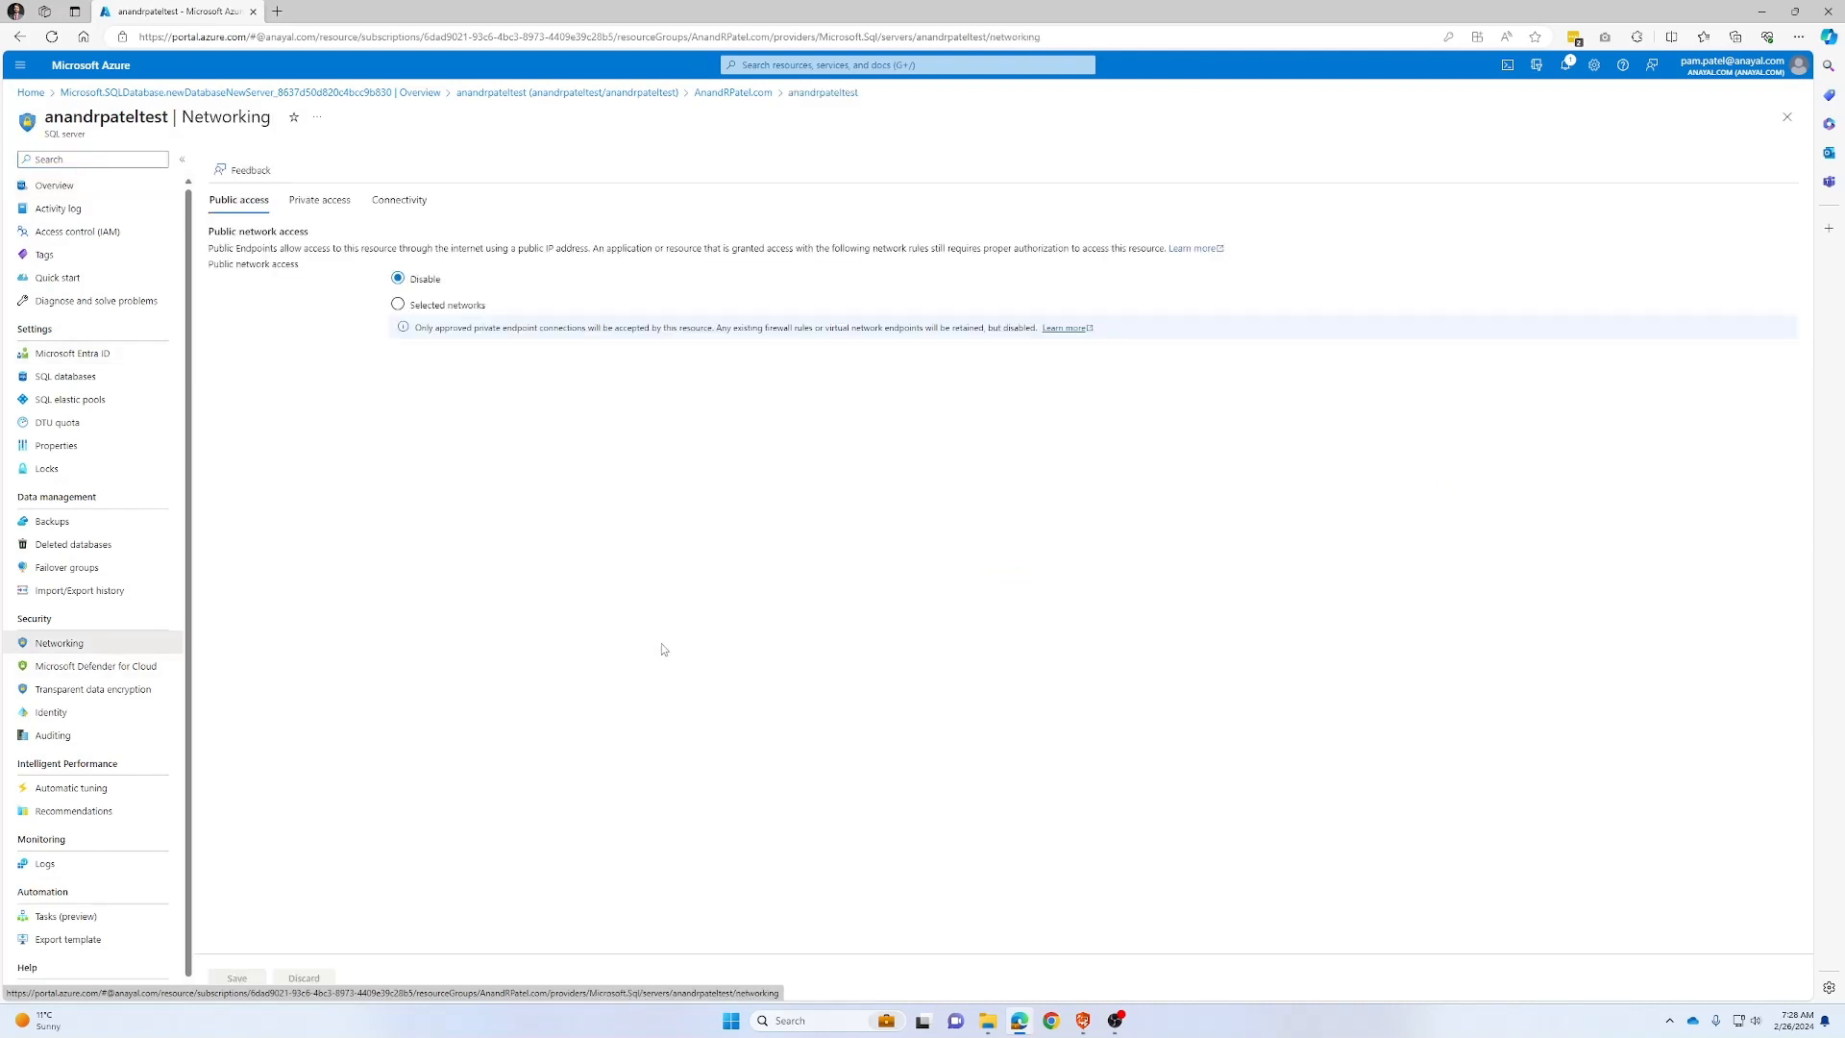
left_click(399, 305)
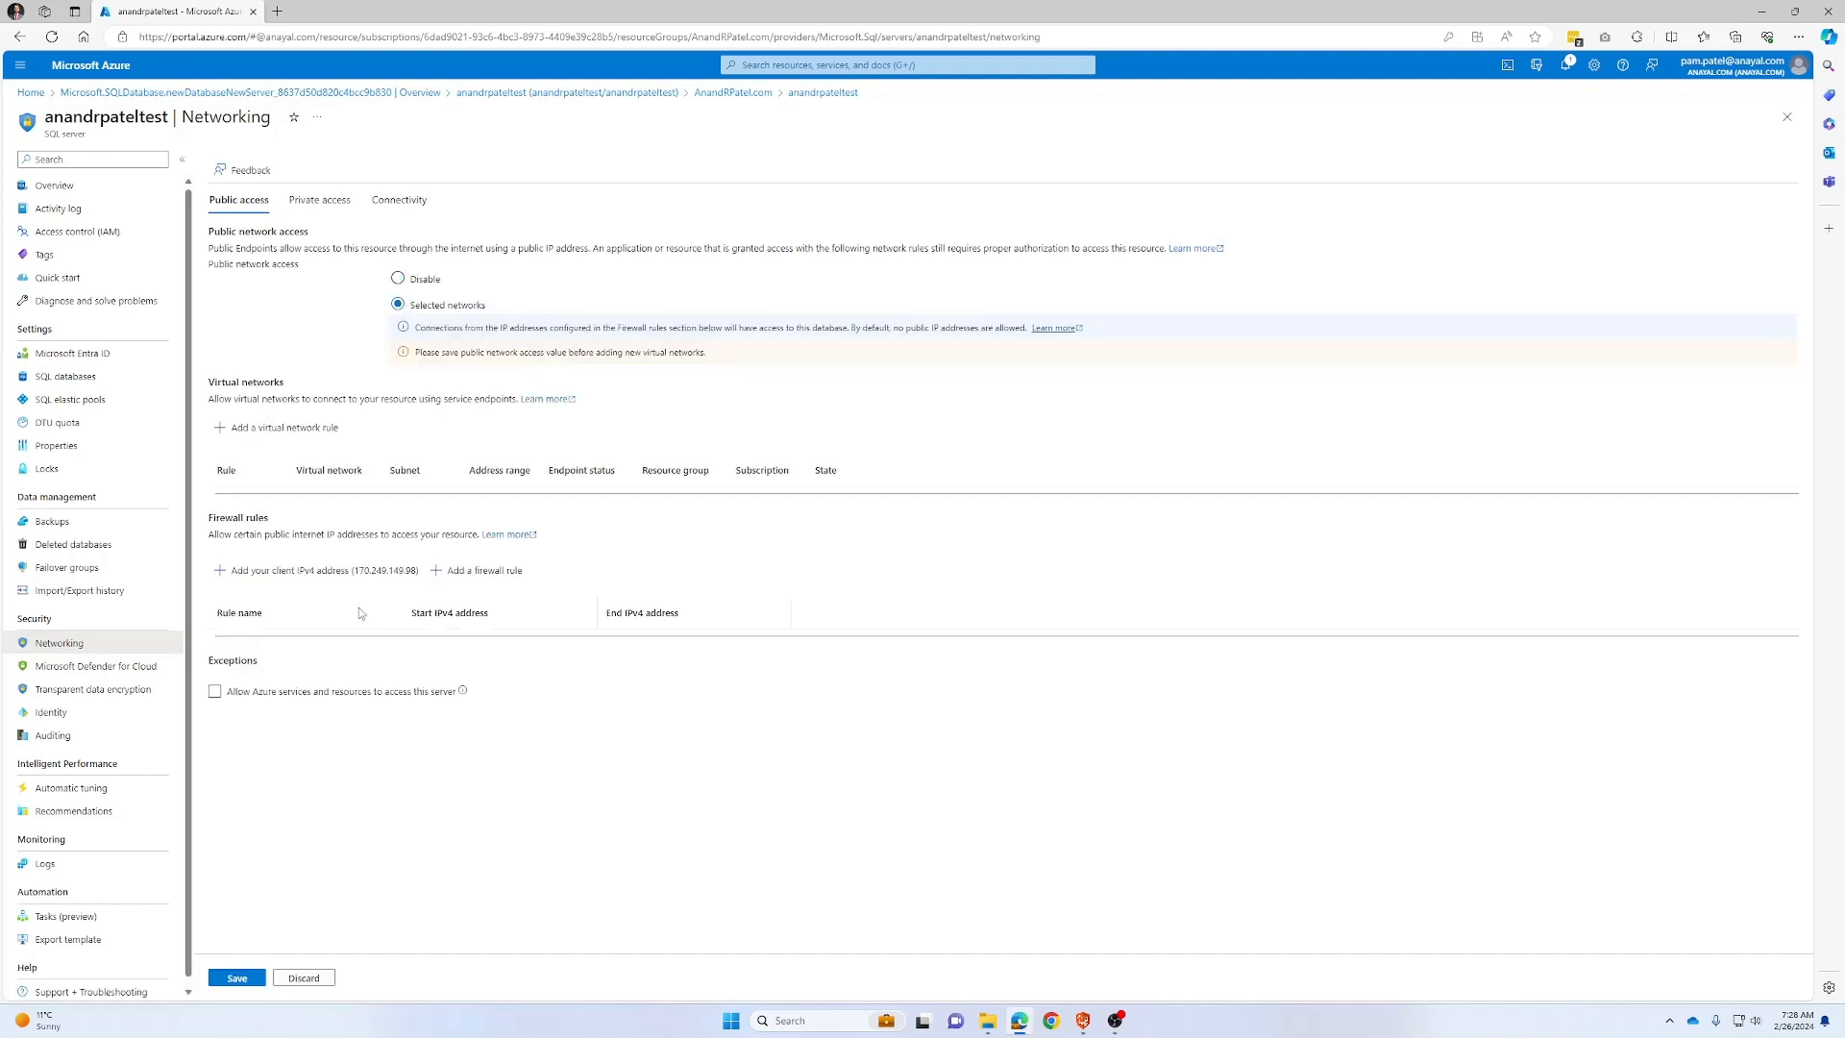
left_click(315, 576)
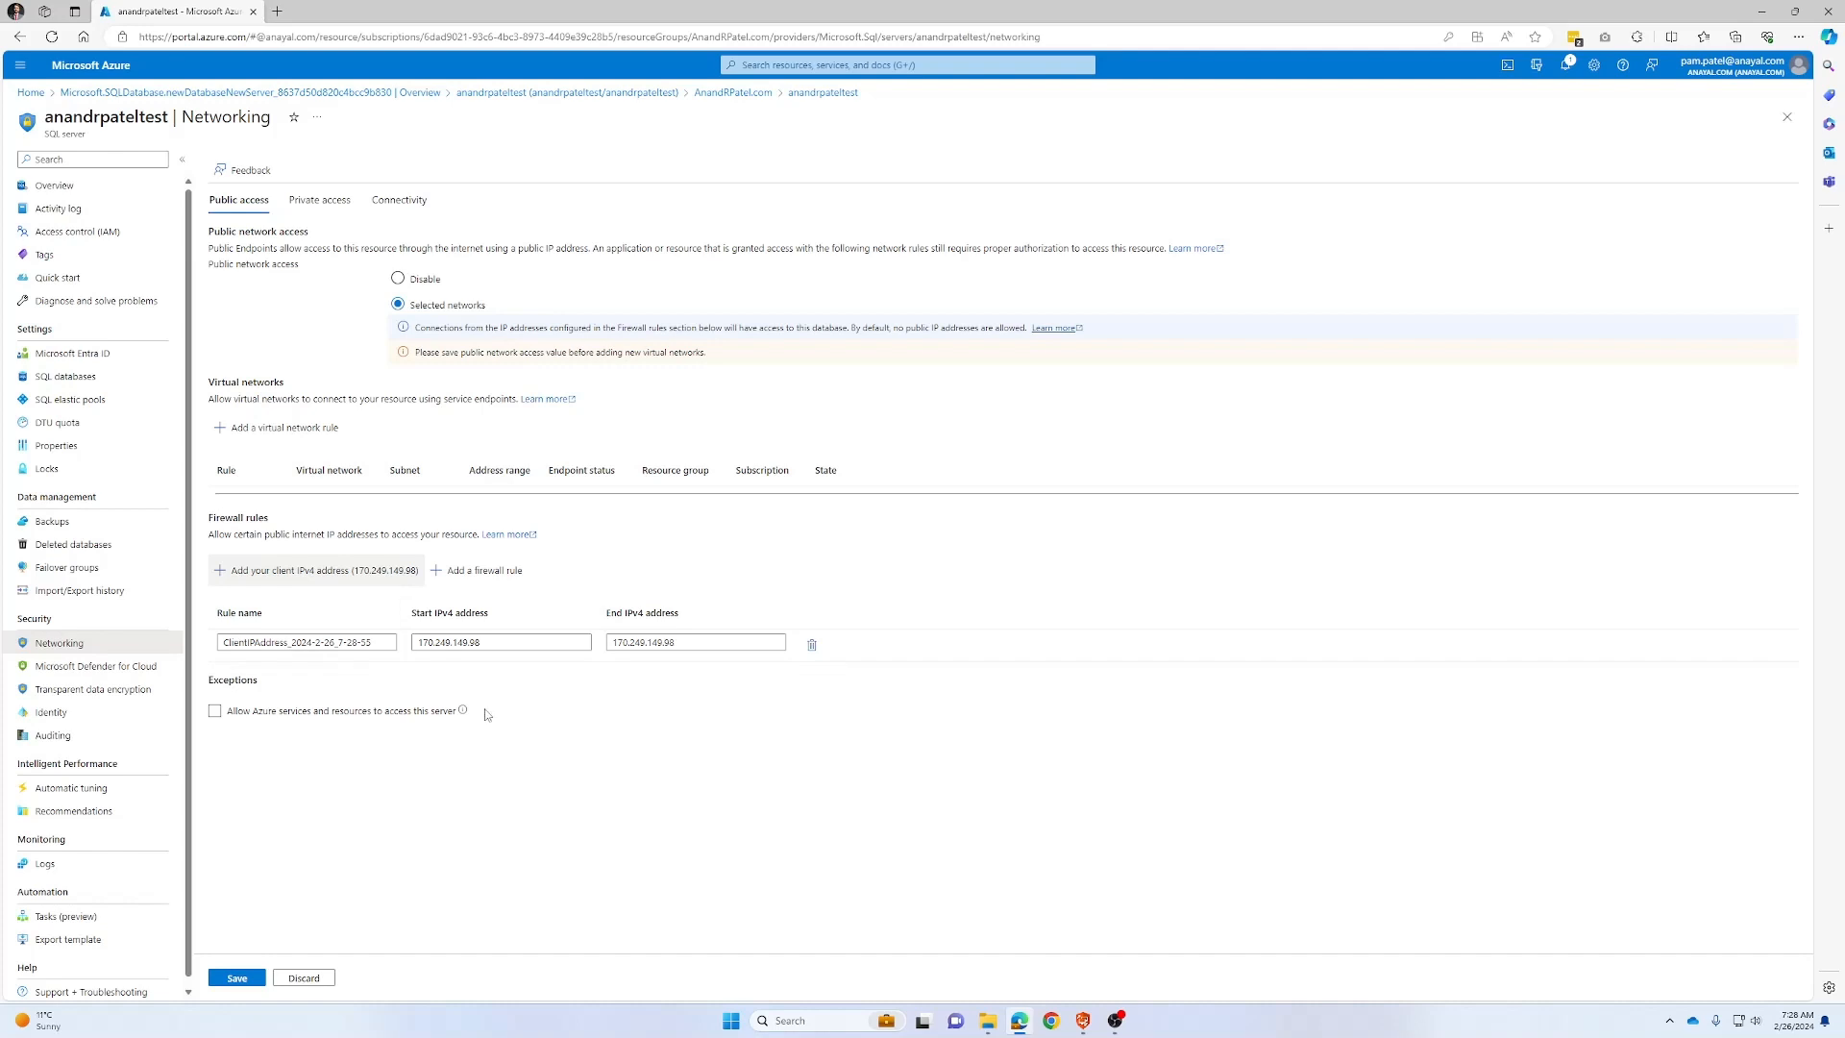
left_click_drag(381, 642, 140, 644)
type("O")
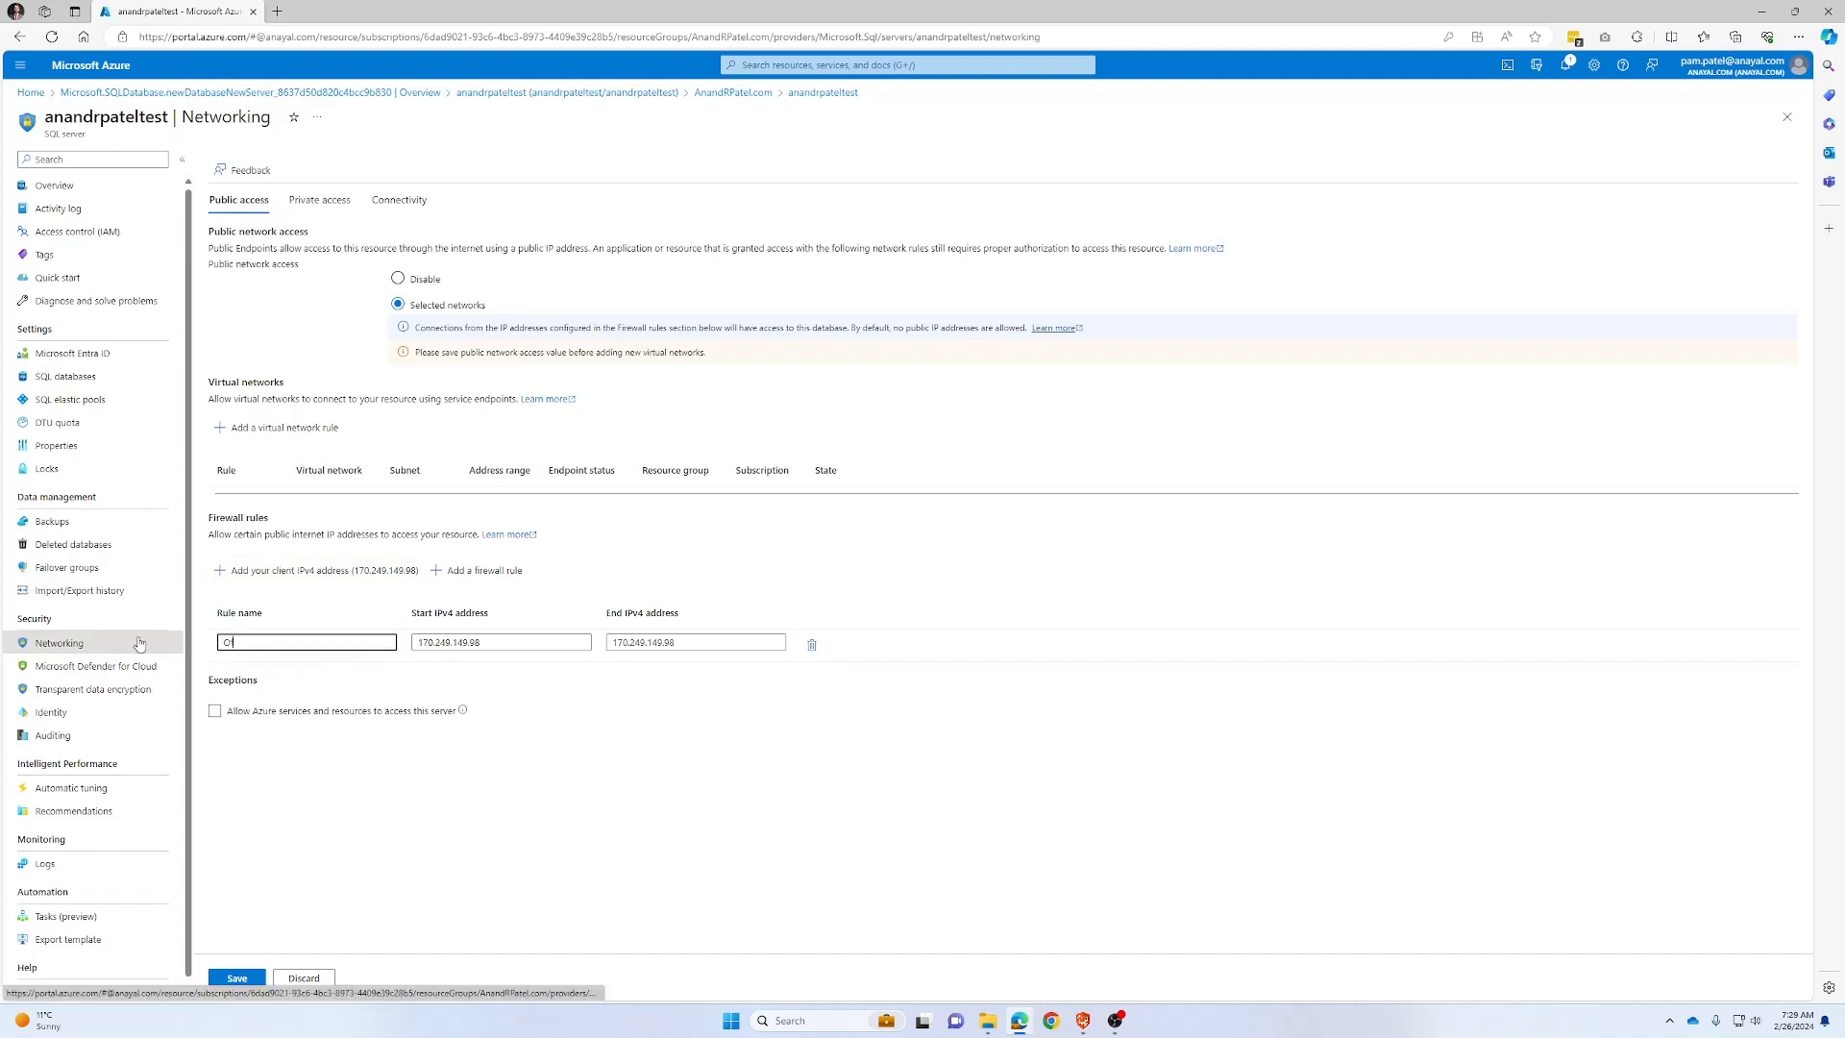
type("fficeIP")
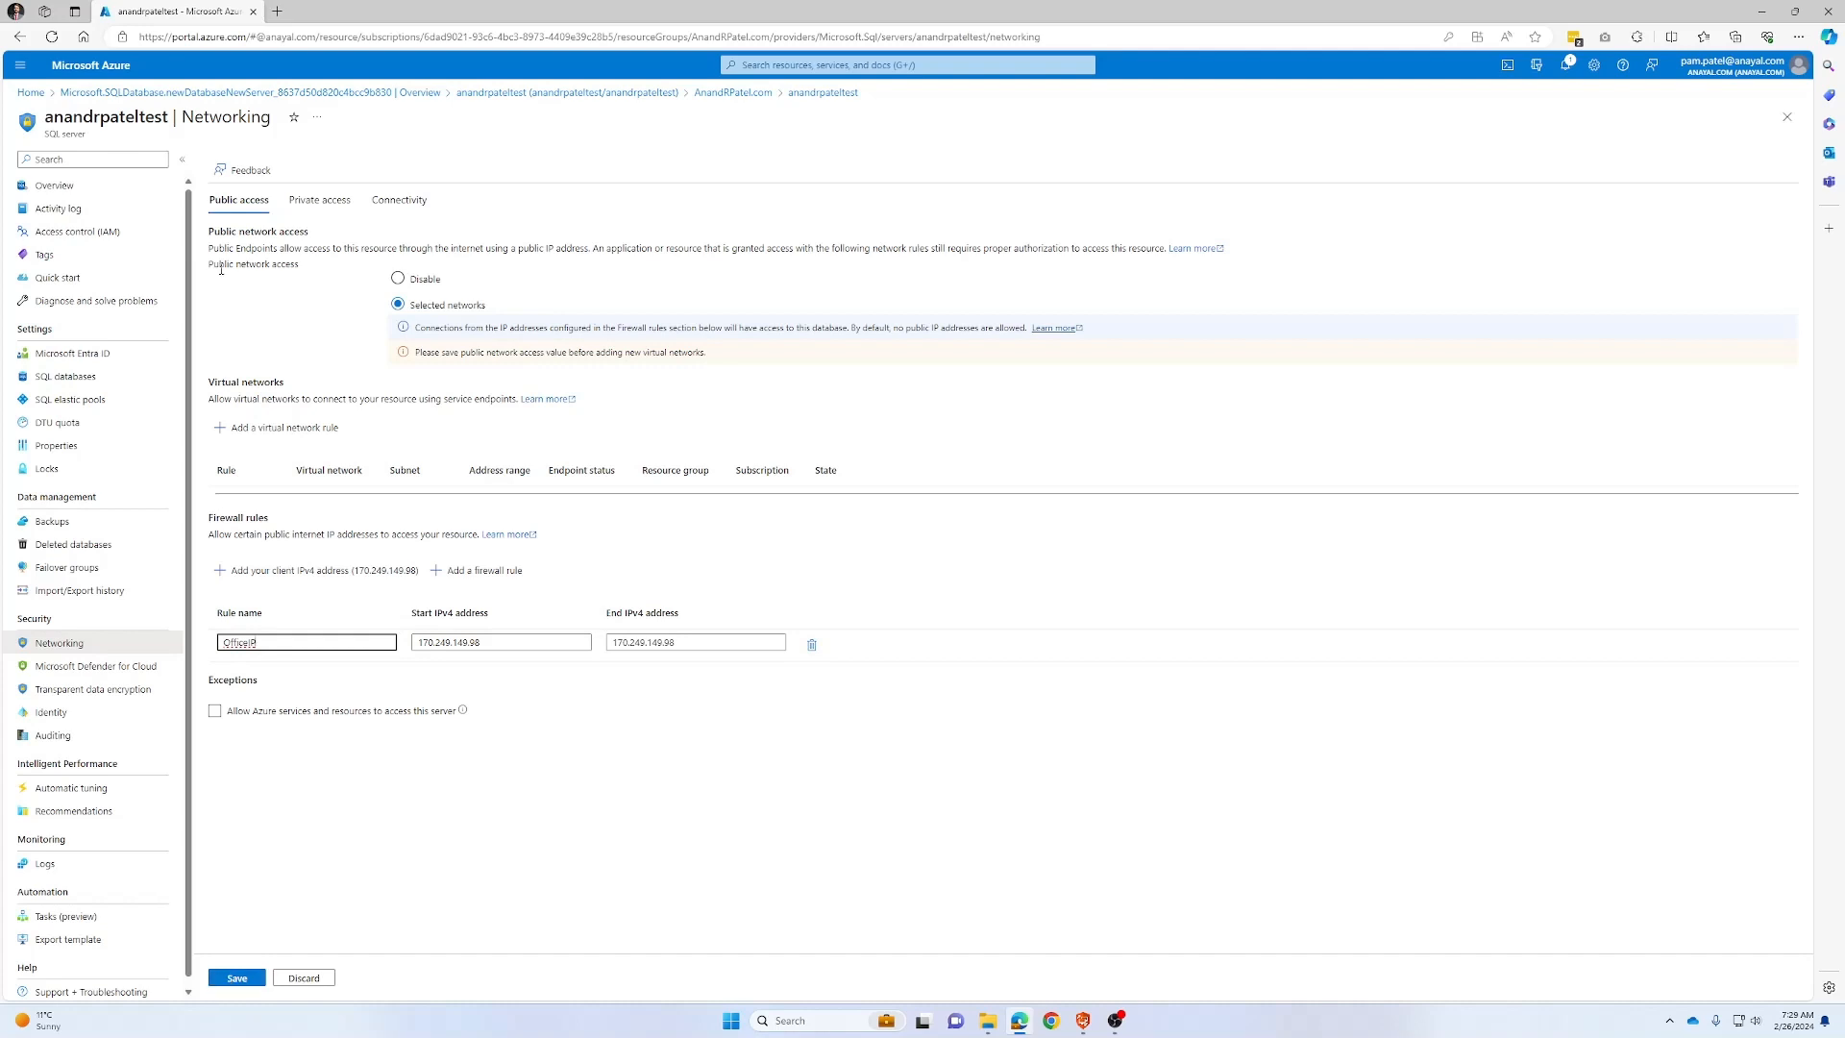
left_click(231, 980)
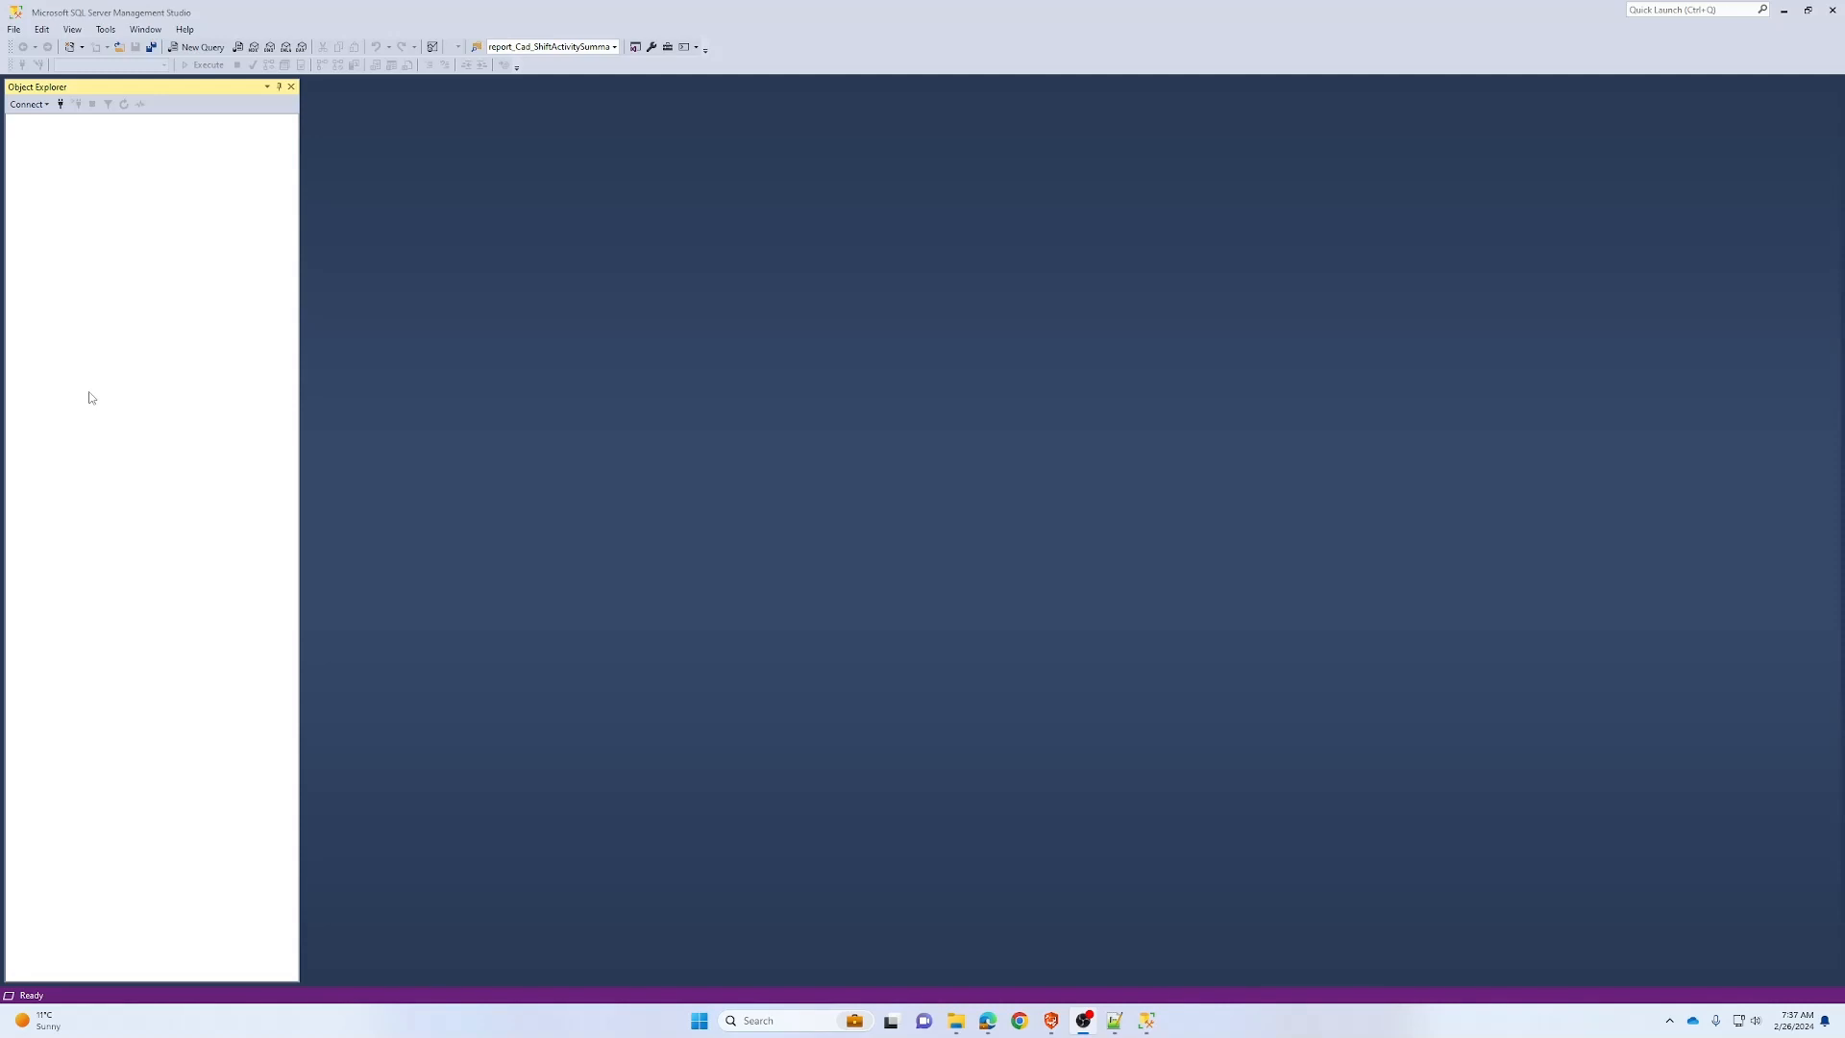
Start a Database Engine connection and select the existing Server name text for replacement
left_click(27, 104)
left_click(33, 119)
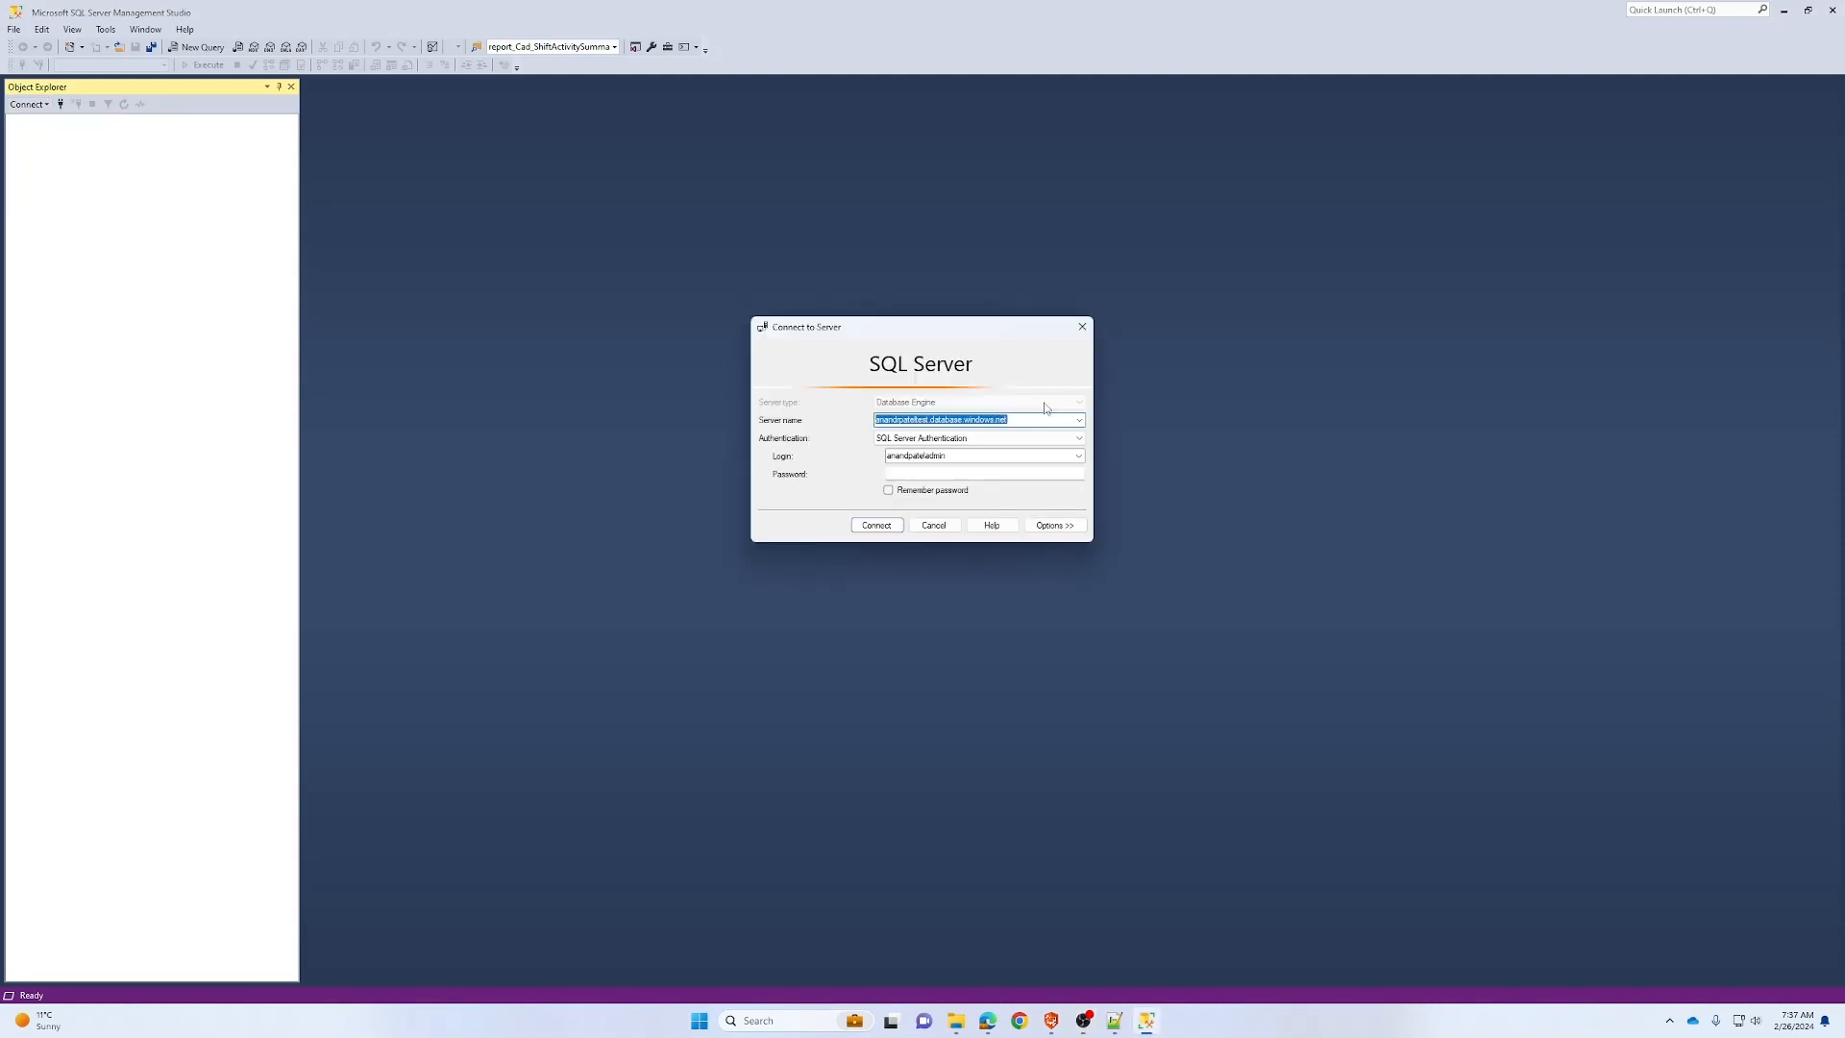
left_click(1008, 419)
left_click_drag(1008, 419, 847, 422)
left_click(988, 1021)
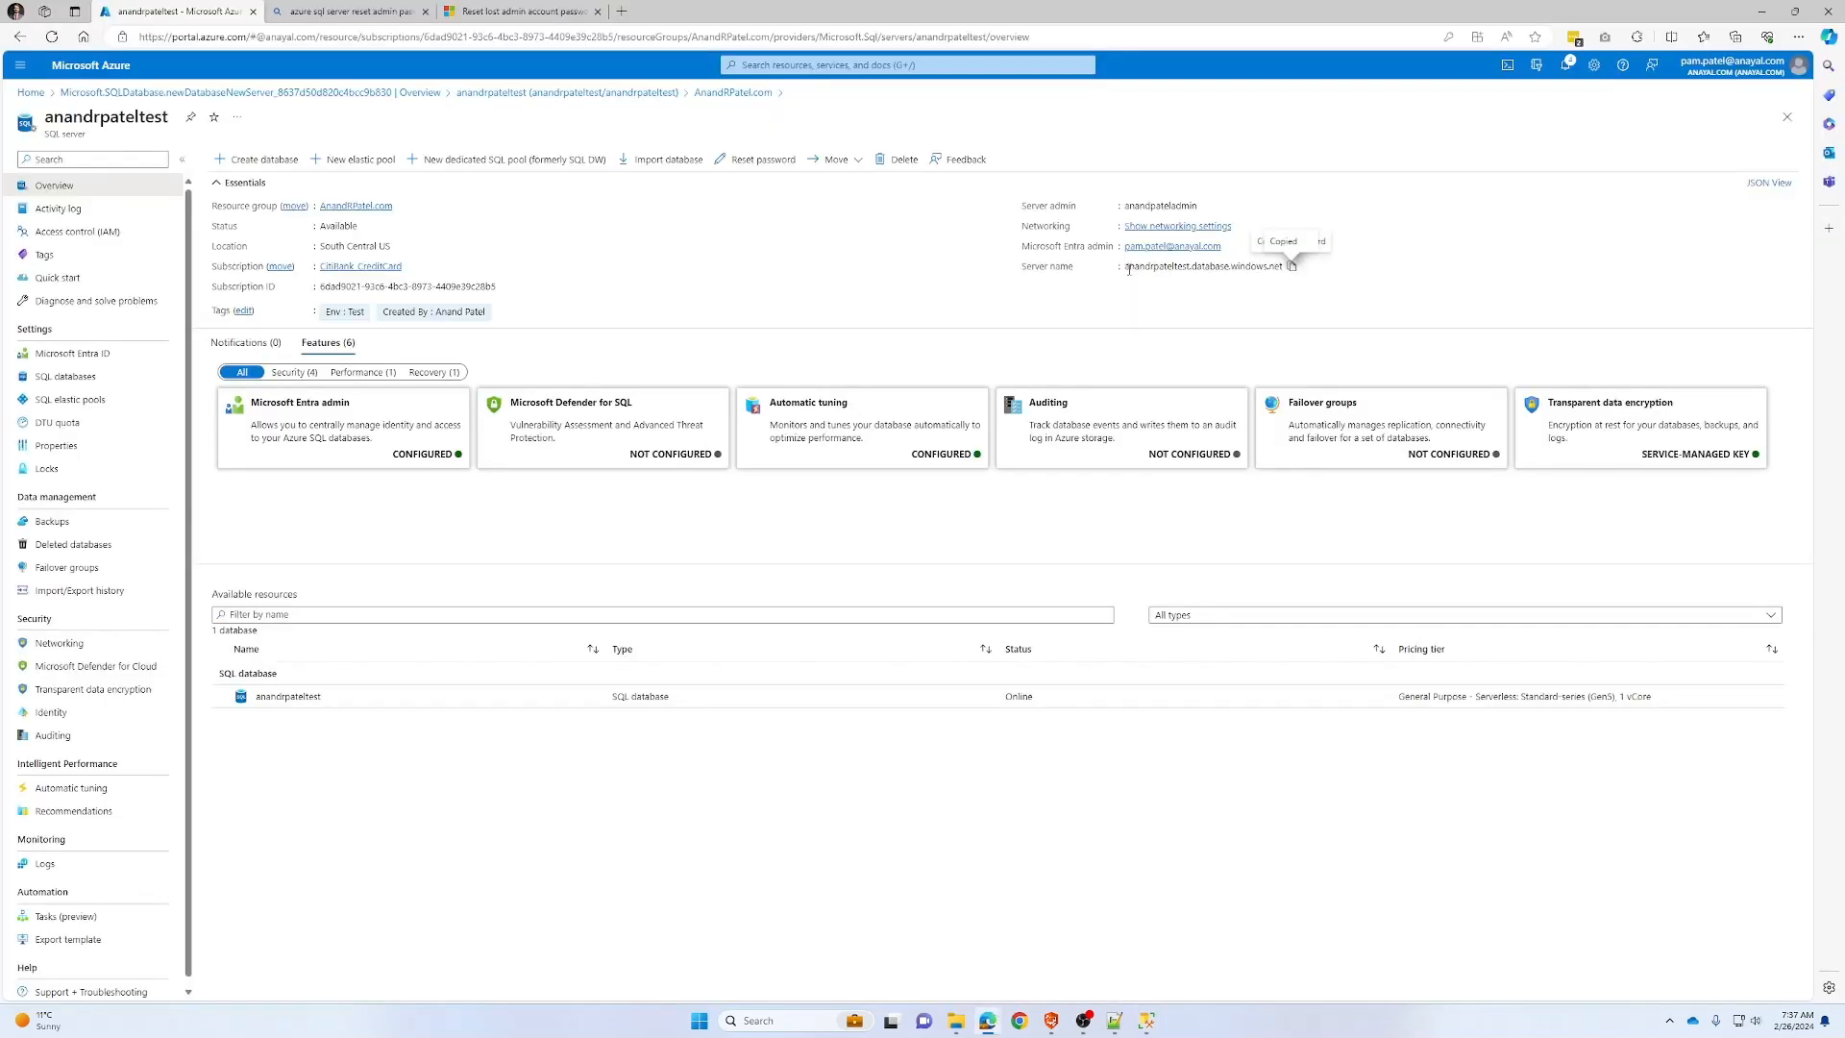
left_click_drag(1126, 268, 1189, 268)
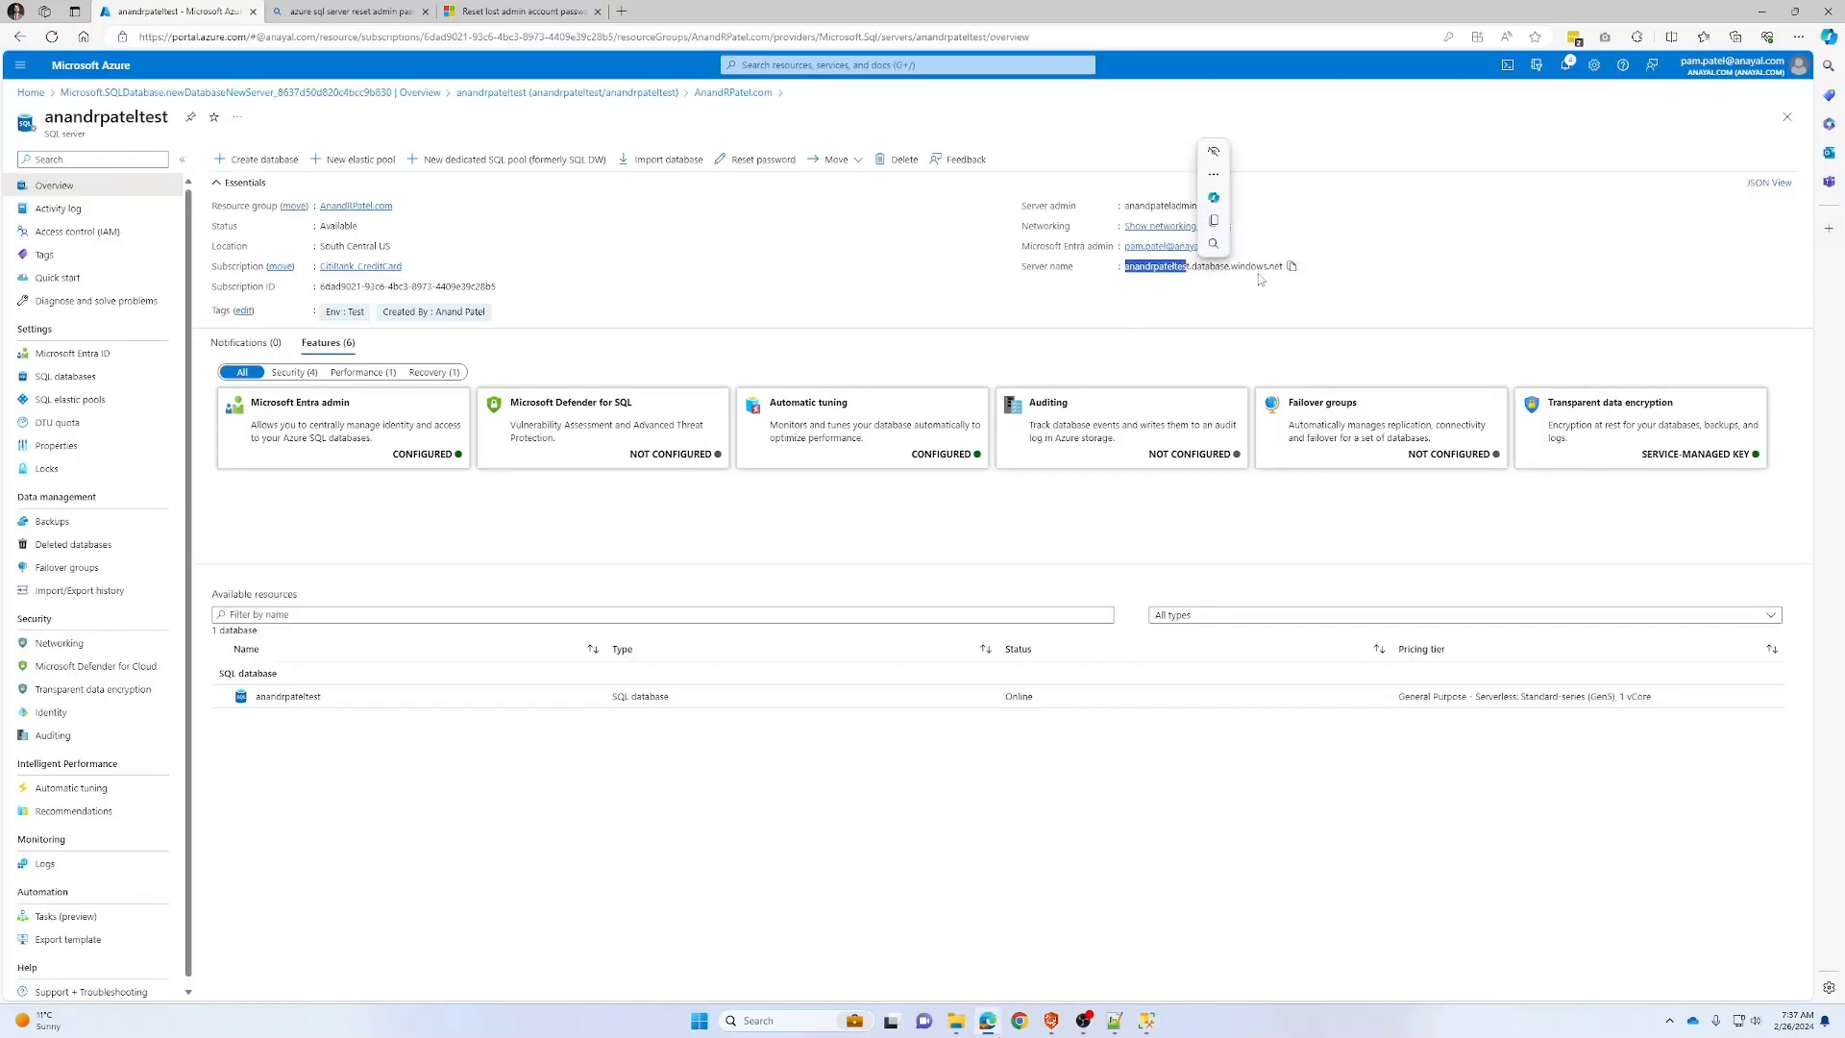
left_click_drag(1035, 267, 1078, 270)
left_click(1111, 287)
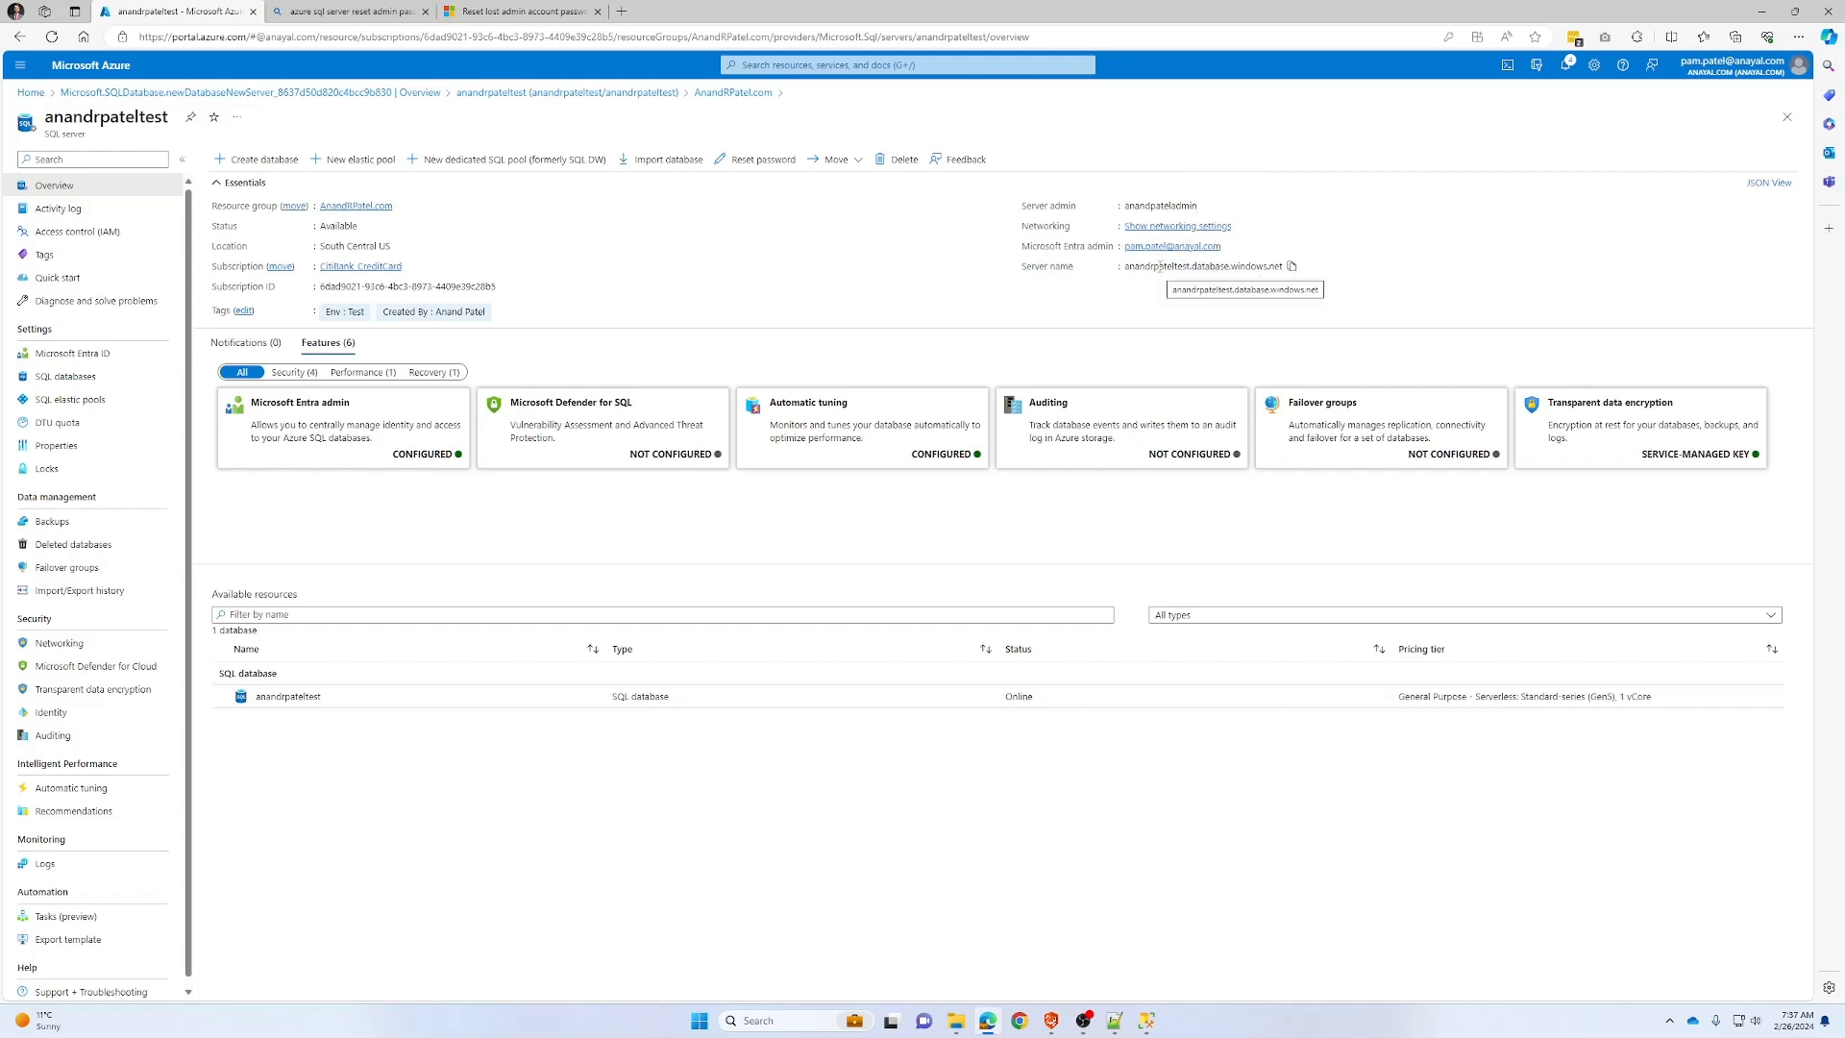
double_click(1159, 268)
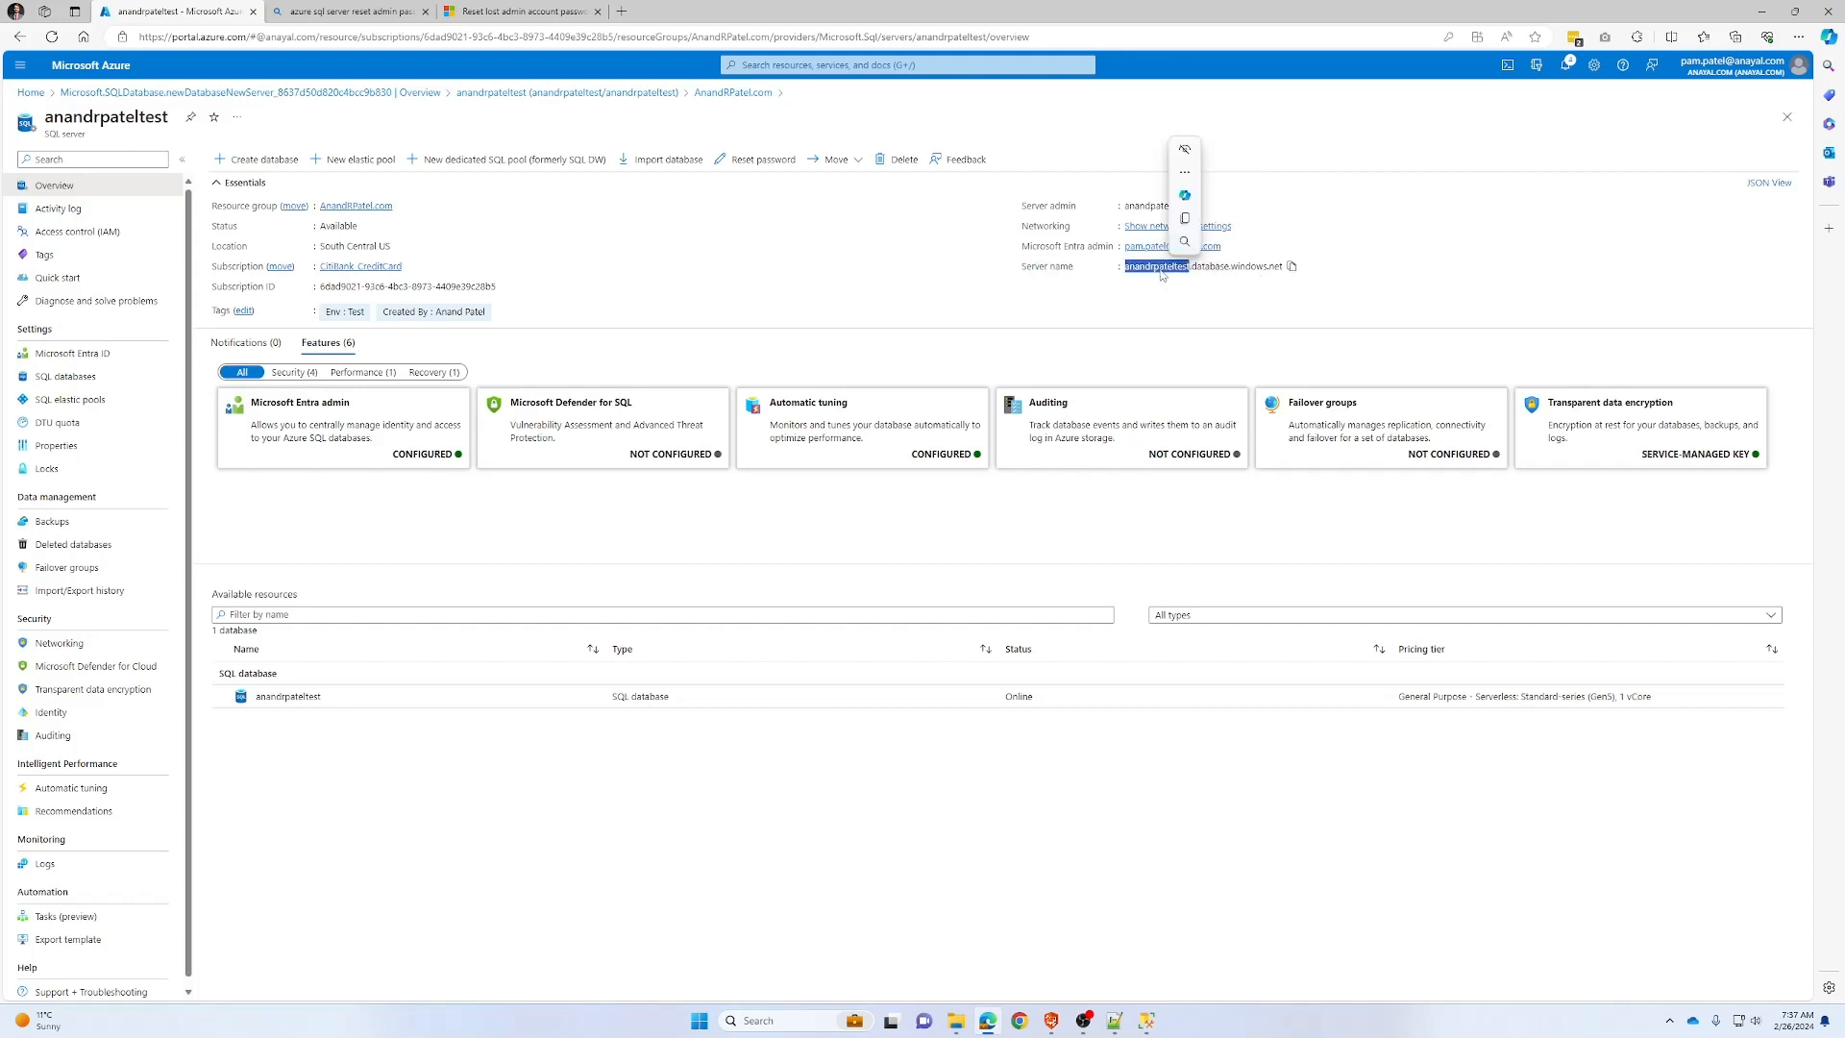
left_click(1194, 268)
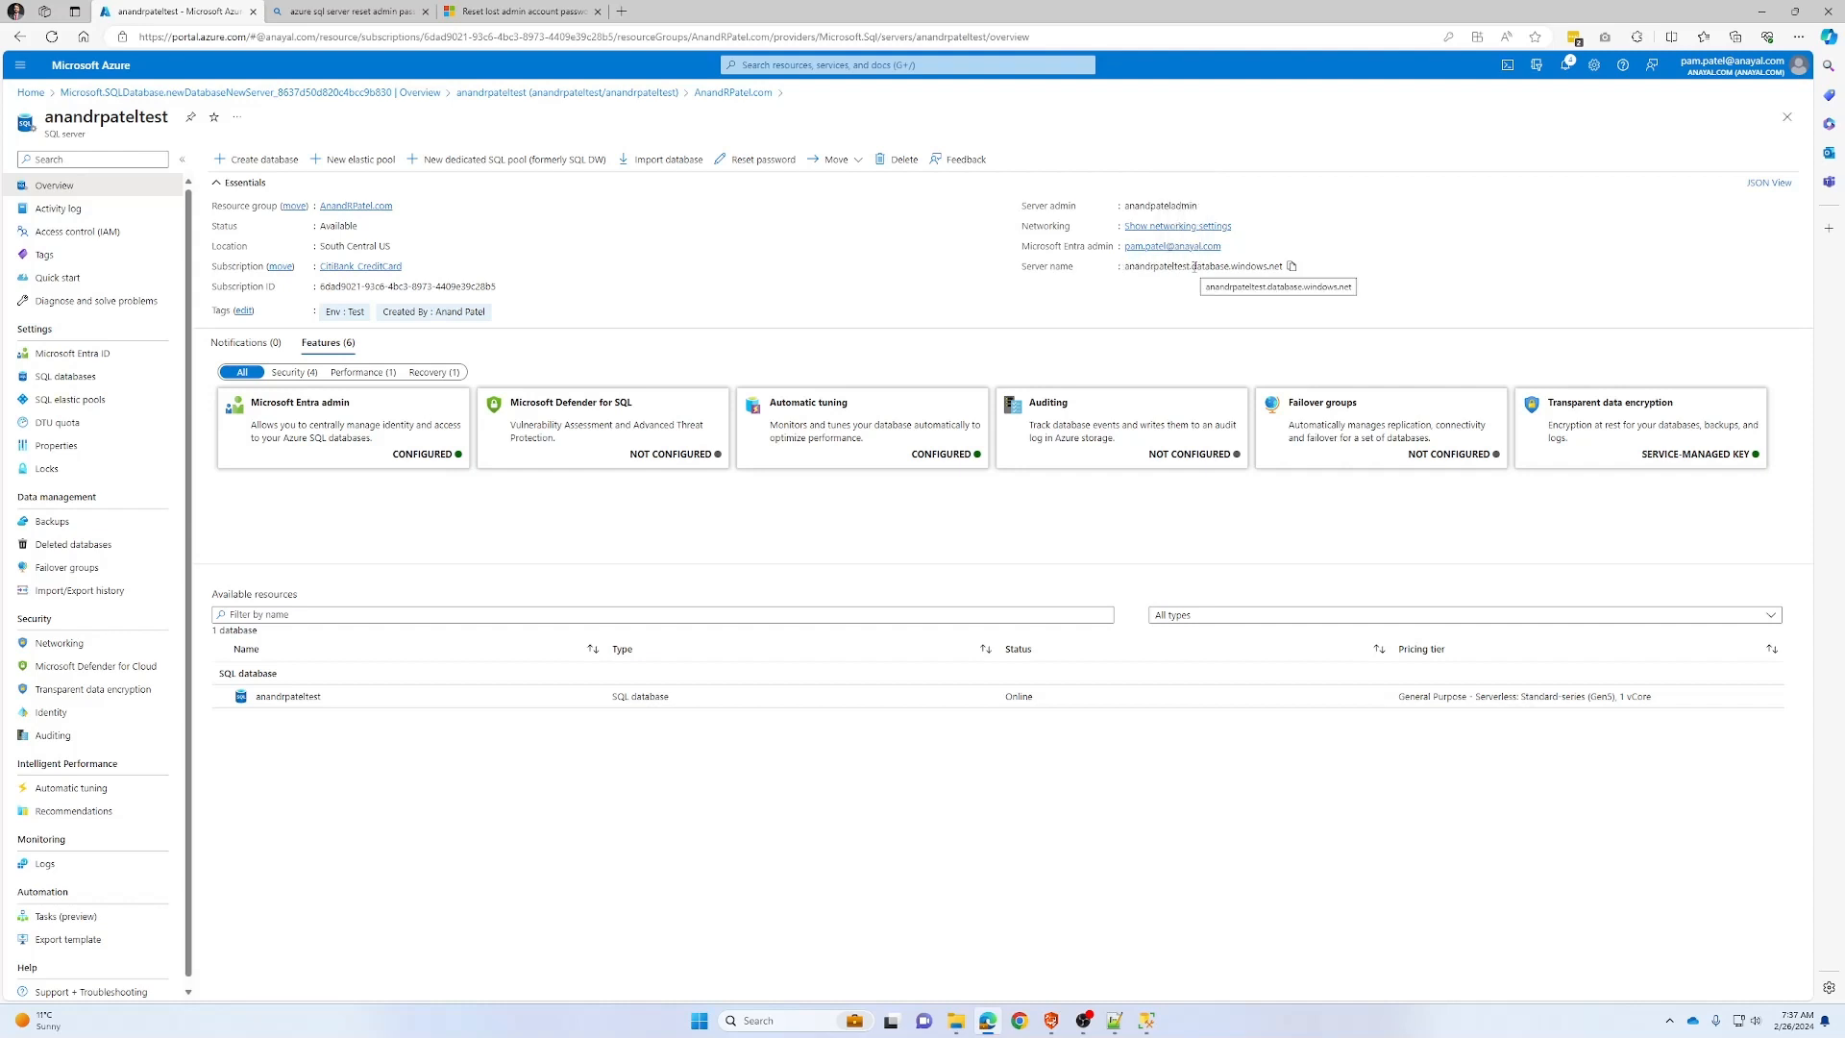
triple_click(1201, 268)
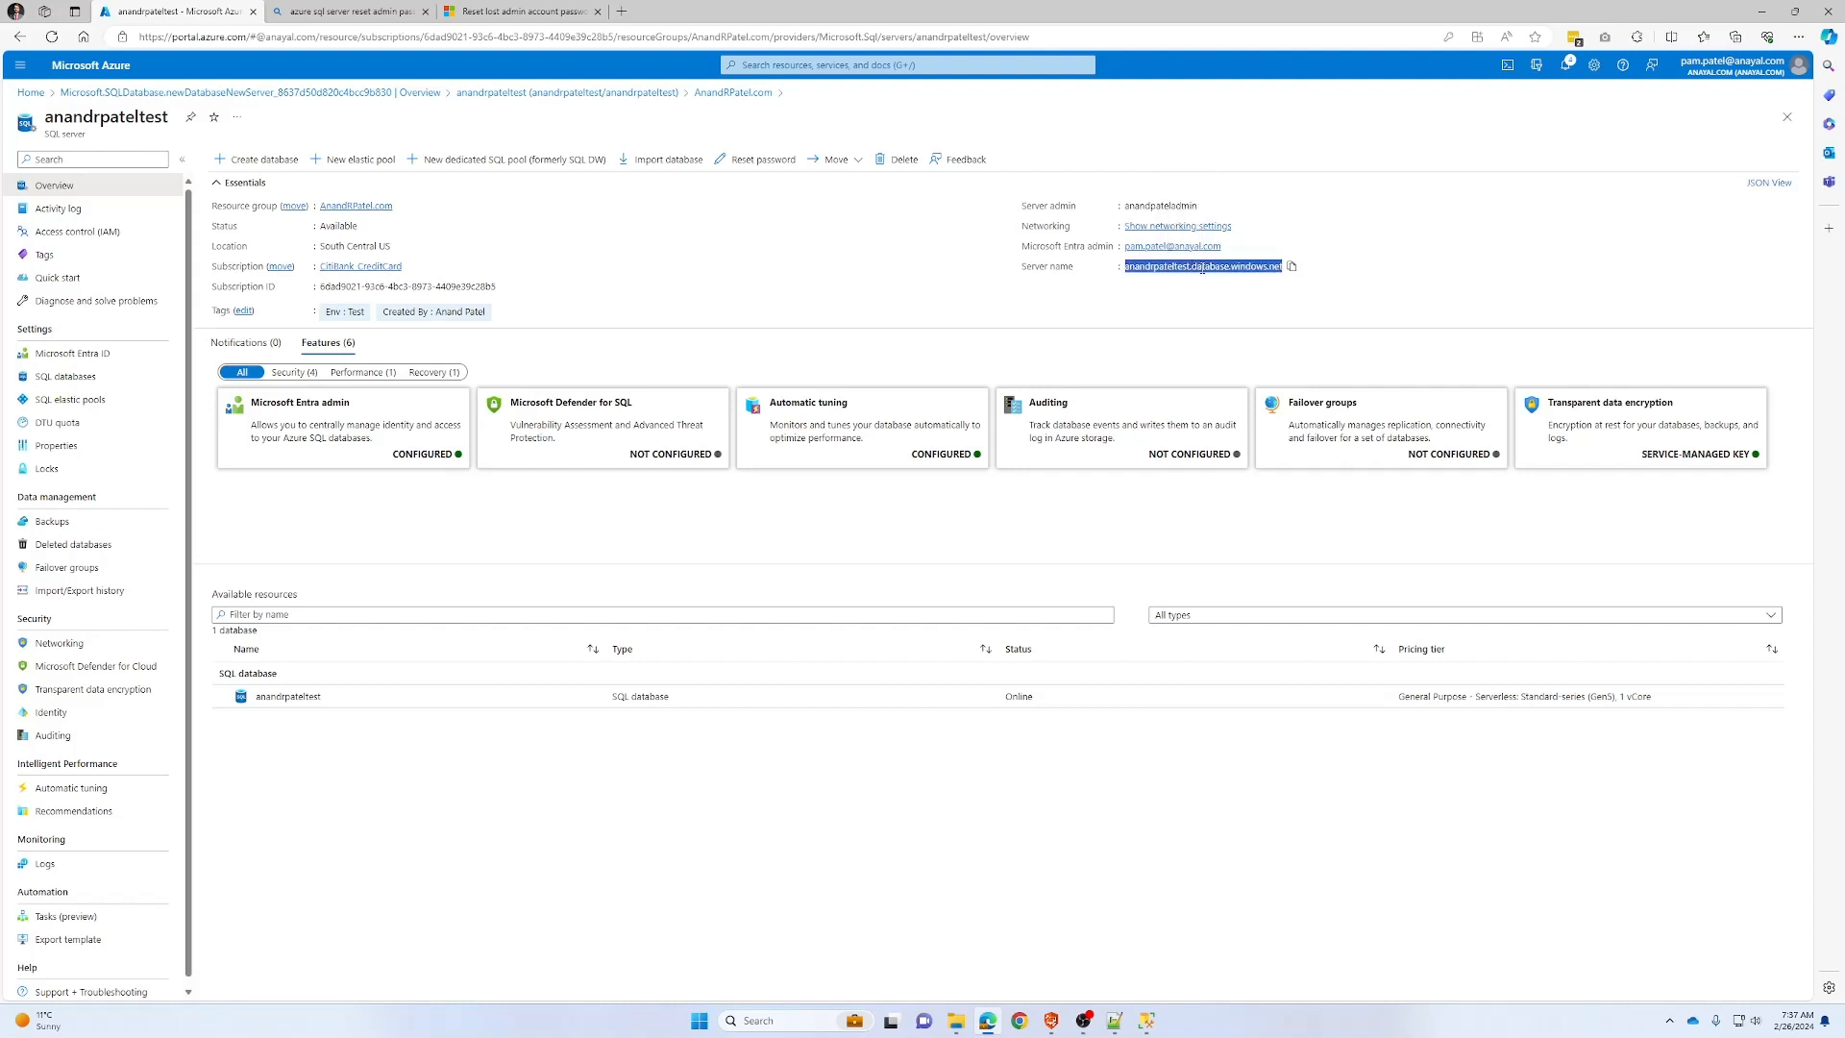
left_click(1308, 302)
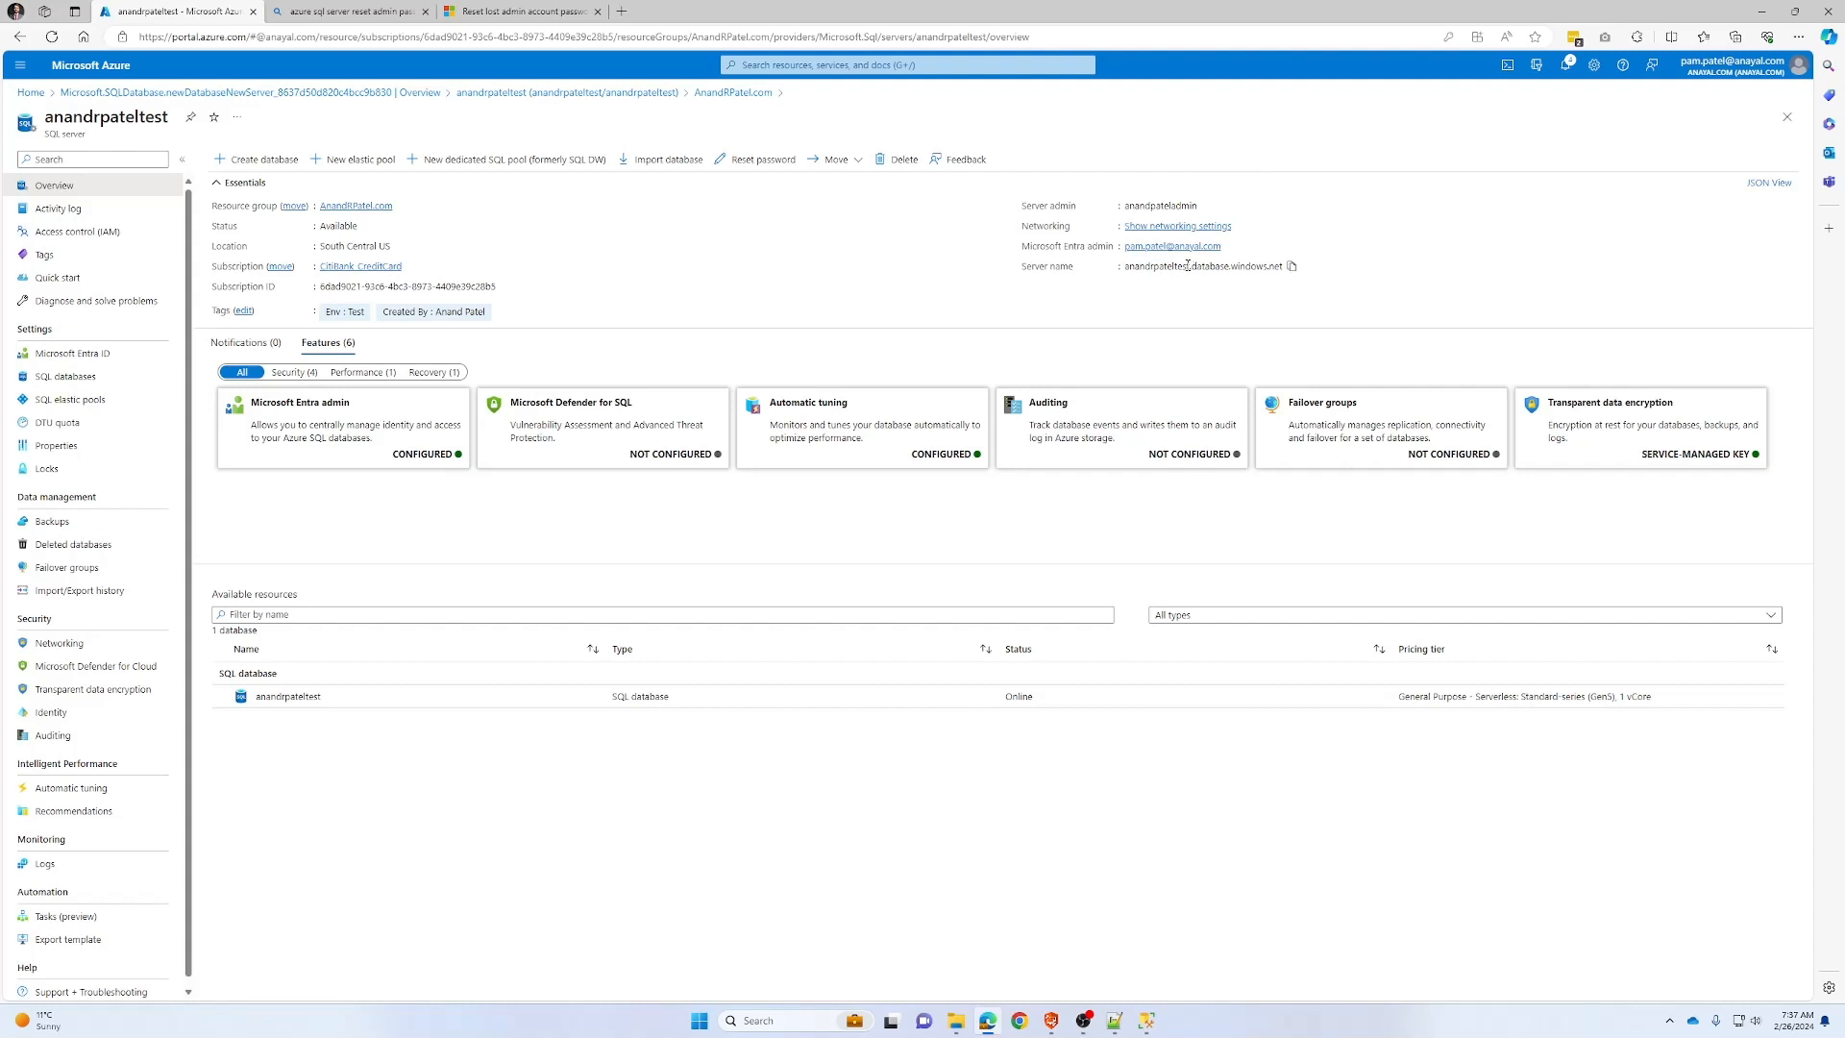
left_click_drag(1189, 267, 1126, 270)
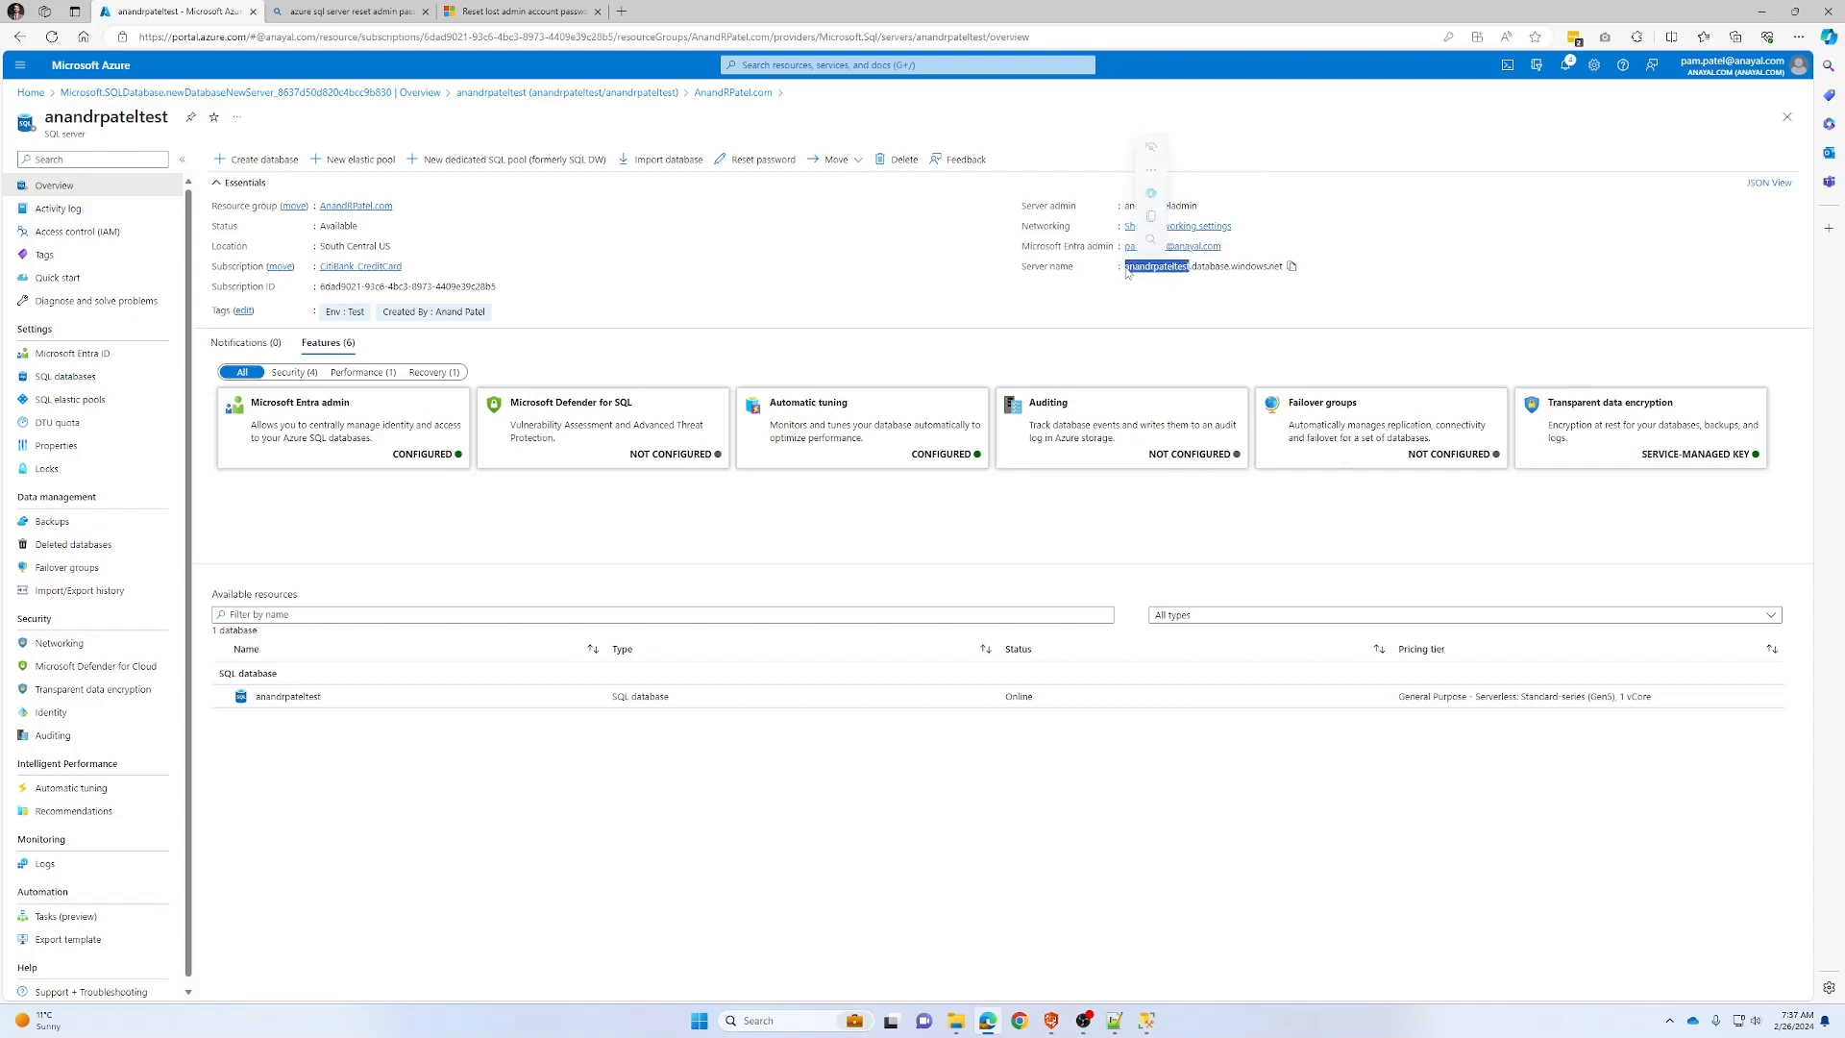
left_click(1151, 292)
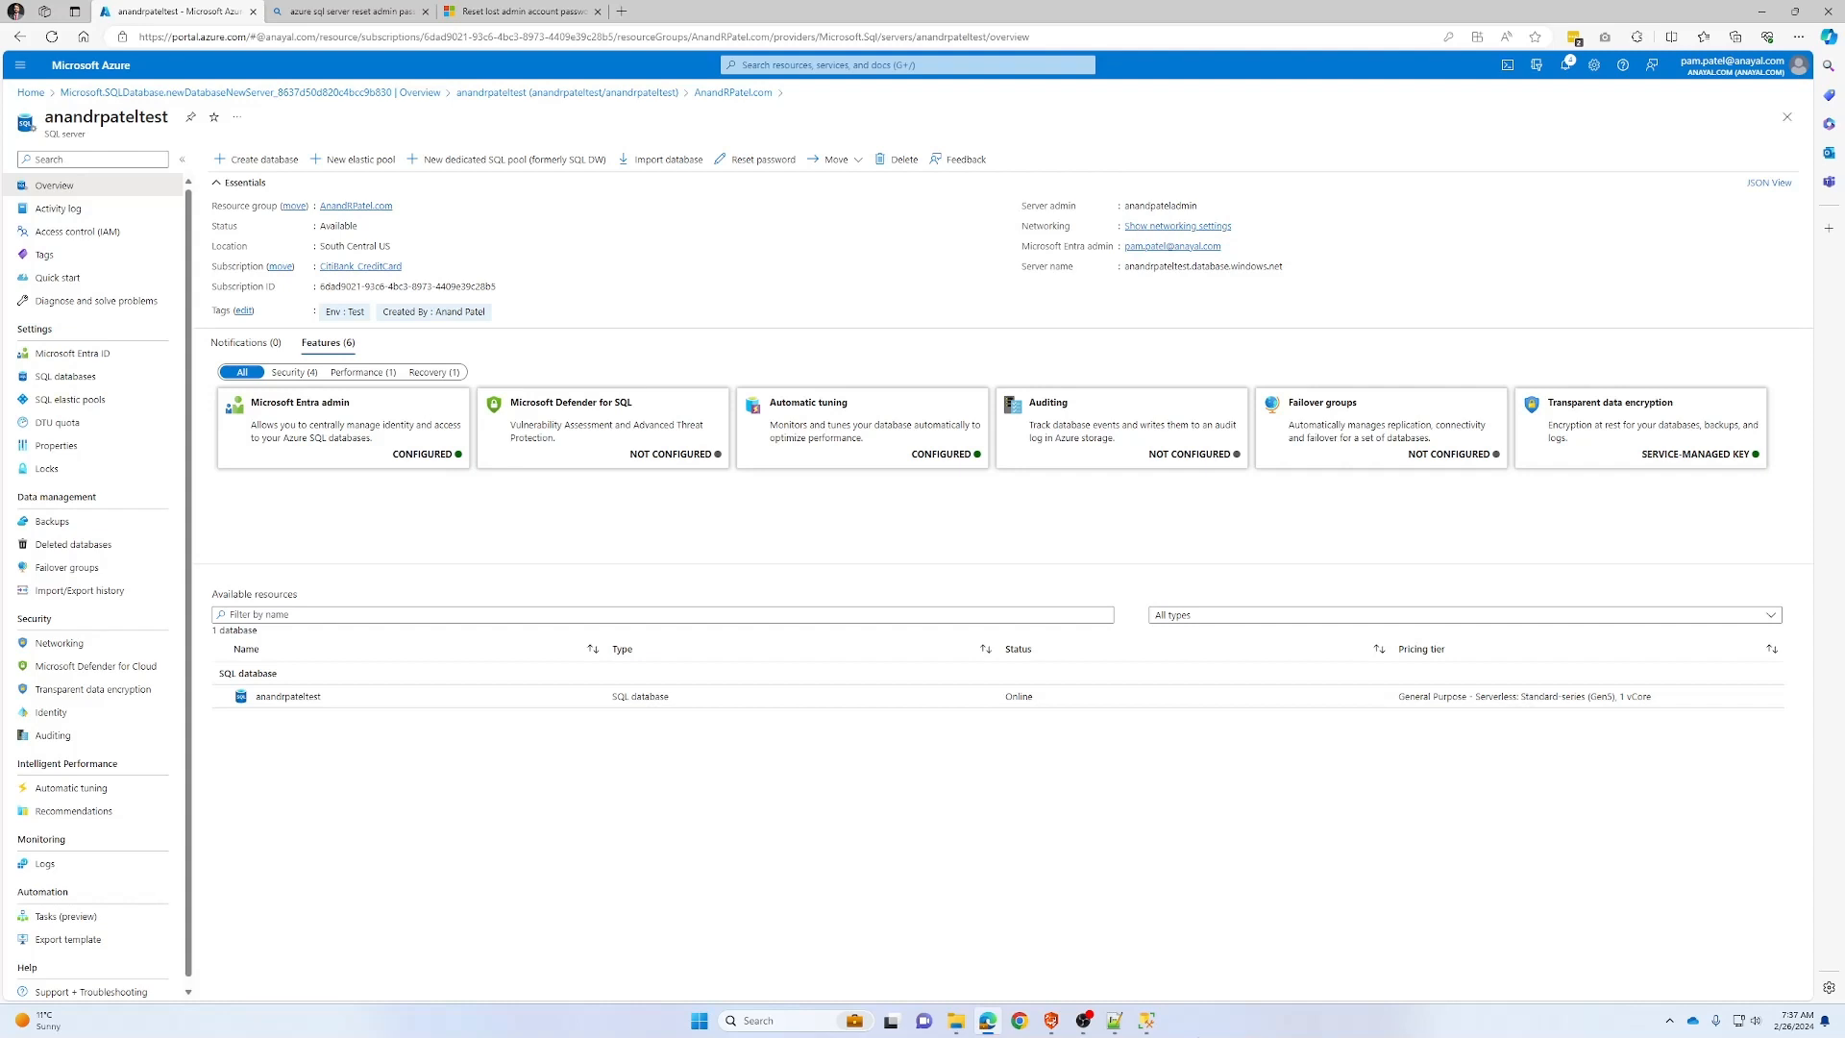
left_click(1146, 1021)
left_click(918, 475)
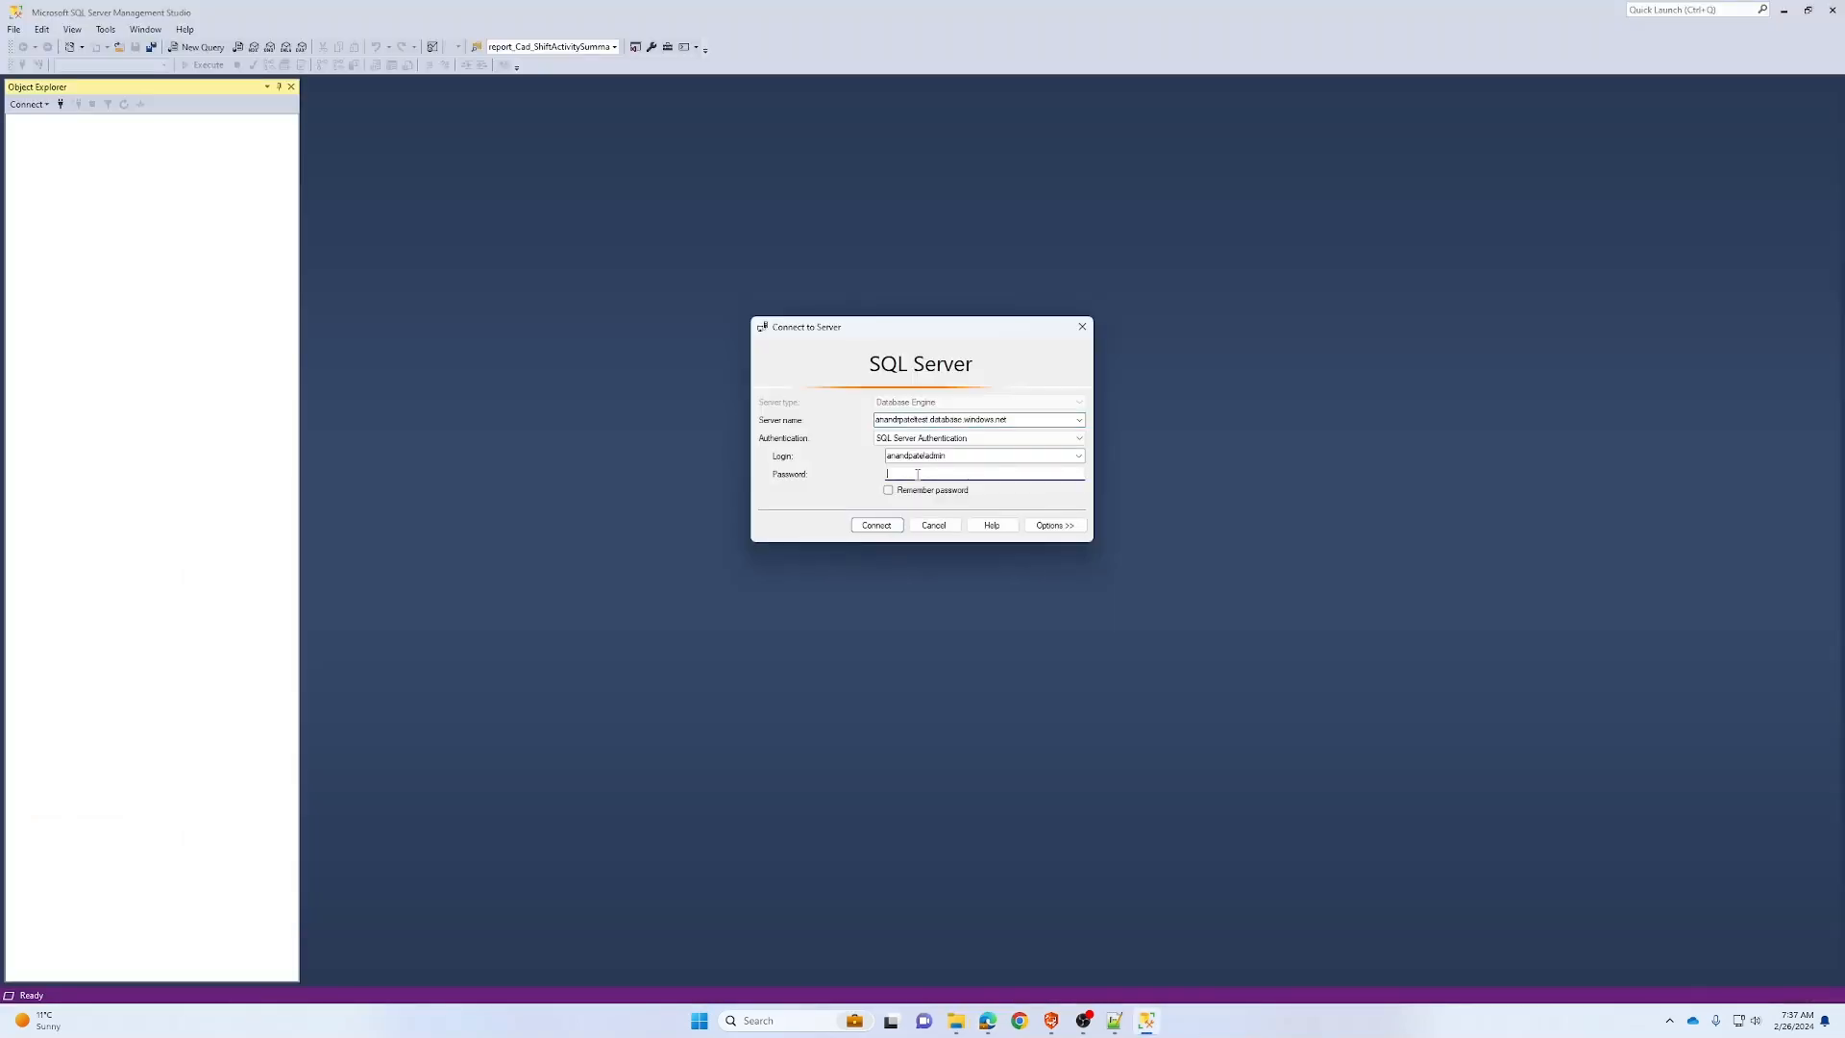
Paste the admin login's password into Connect to Server and connect to the Azure server
key("ctrl+v")
left_click_drag(999, 473, 972, 473)
key("BackSpace")
key("alt+Tab")
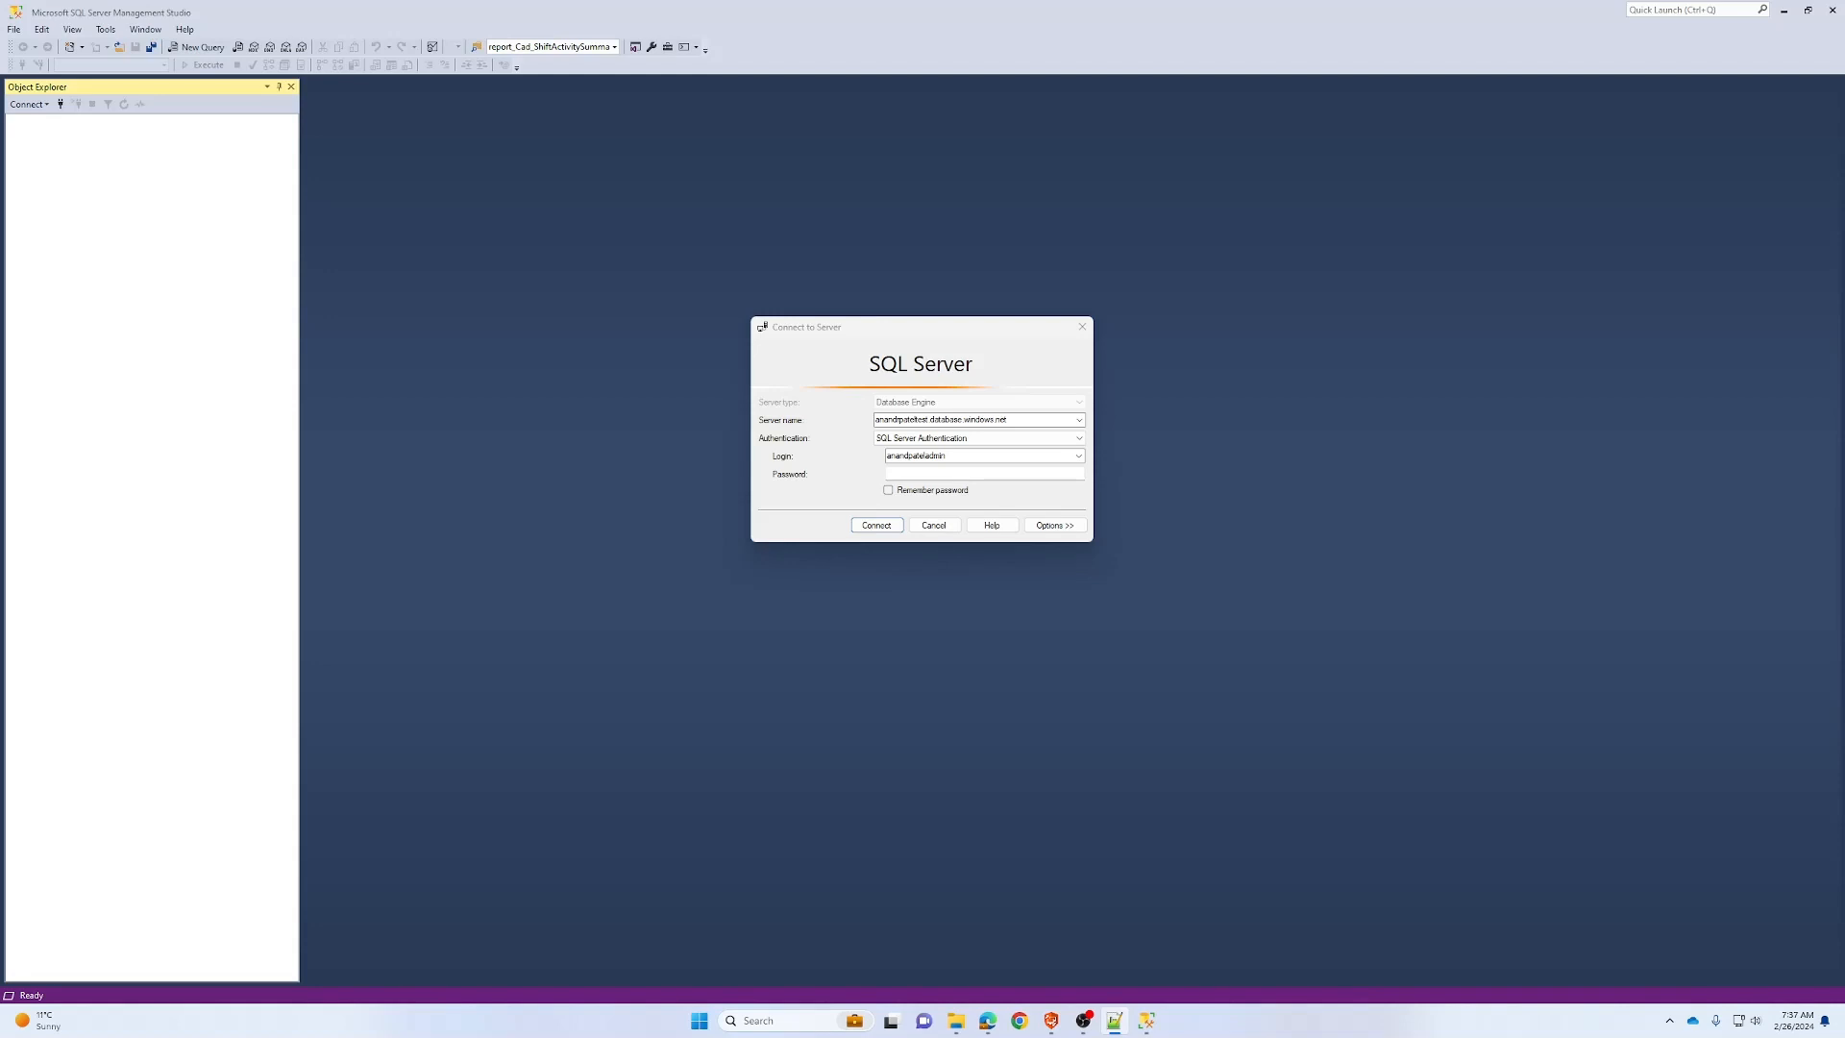
key("alt+Tab")
key("ctrl+v")
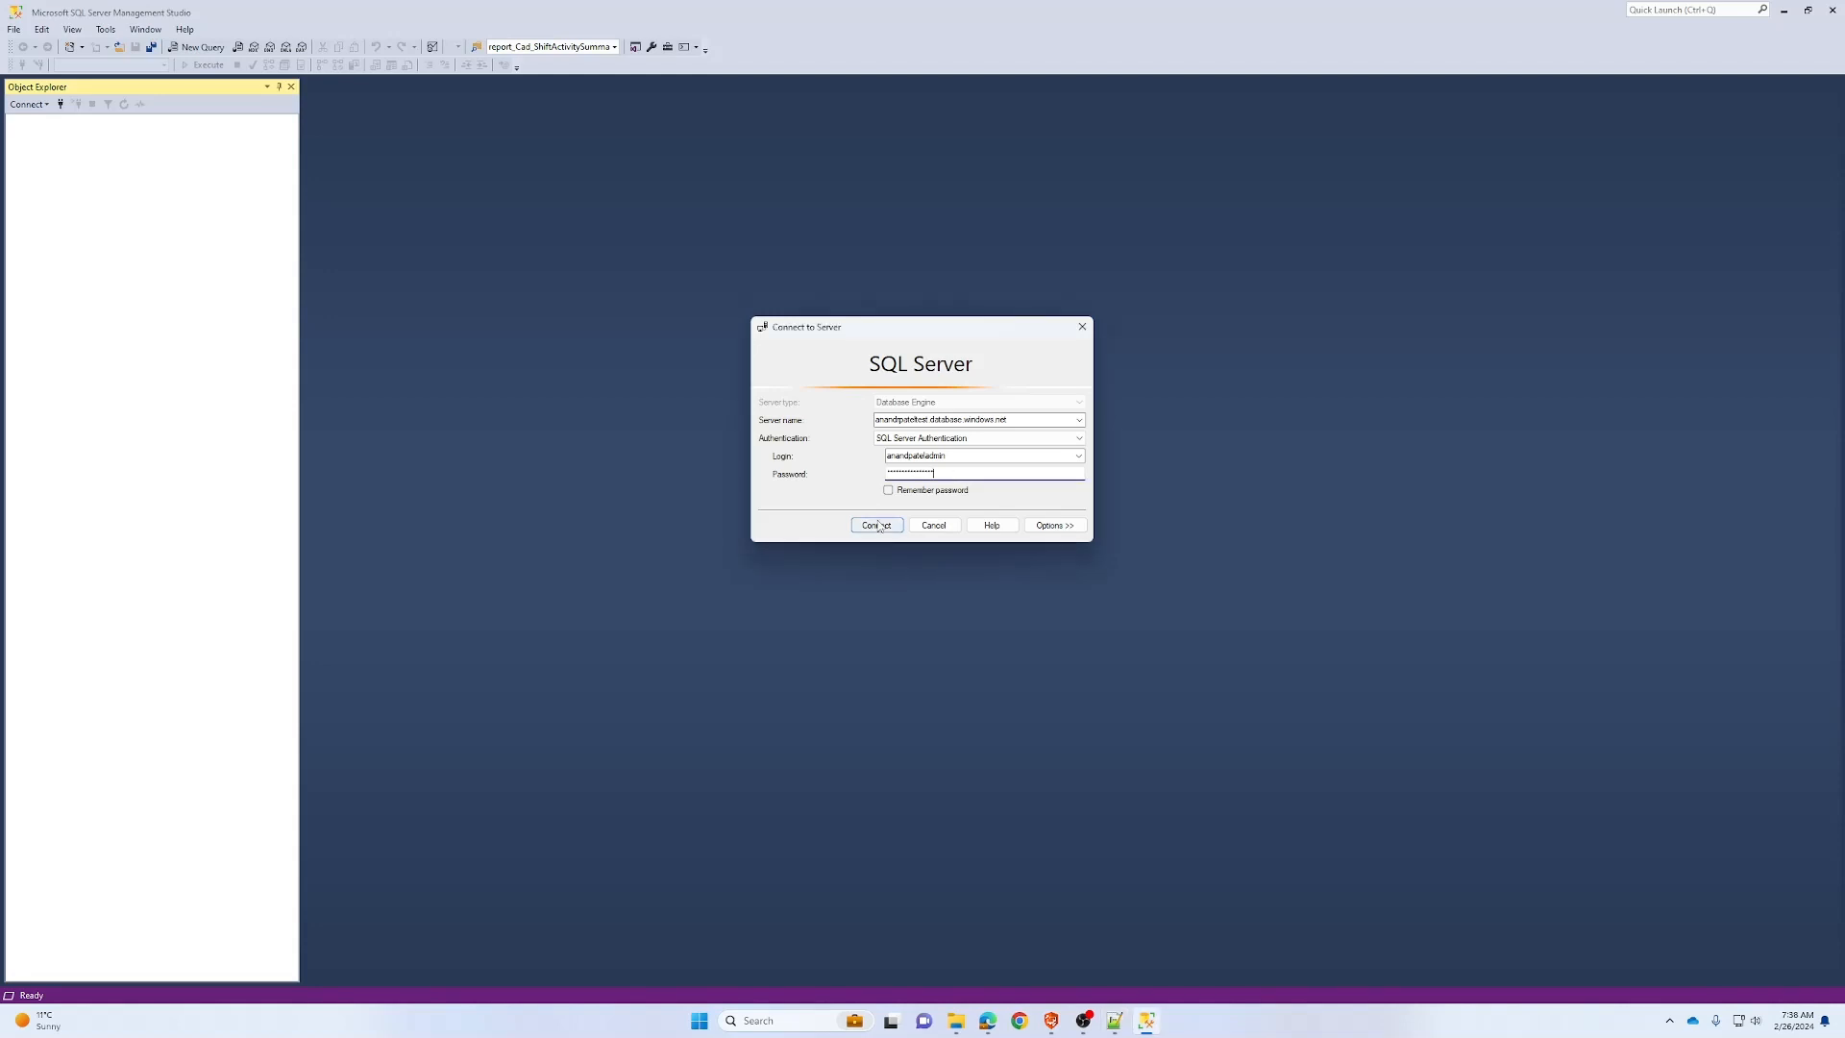
left_click(876, 526)
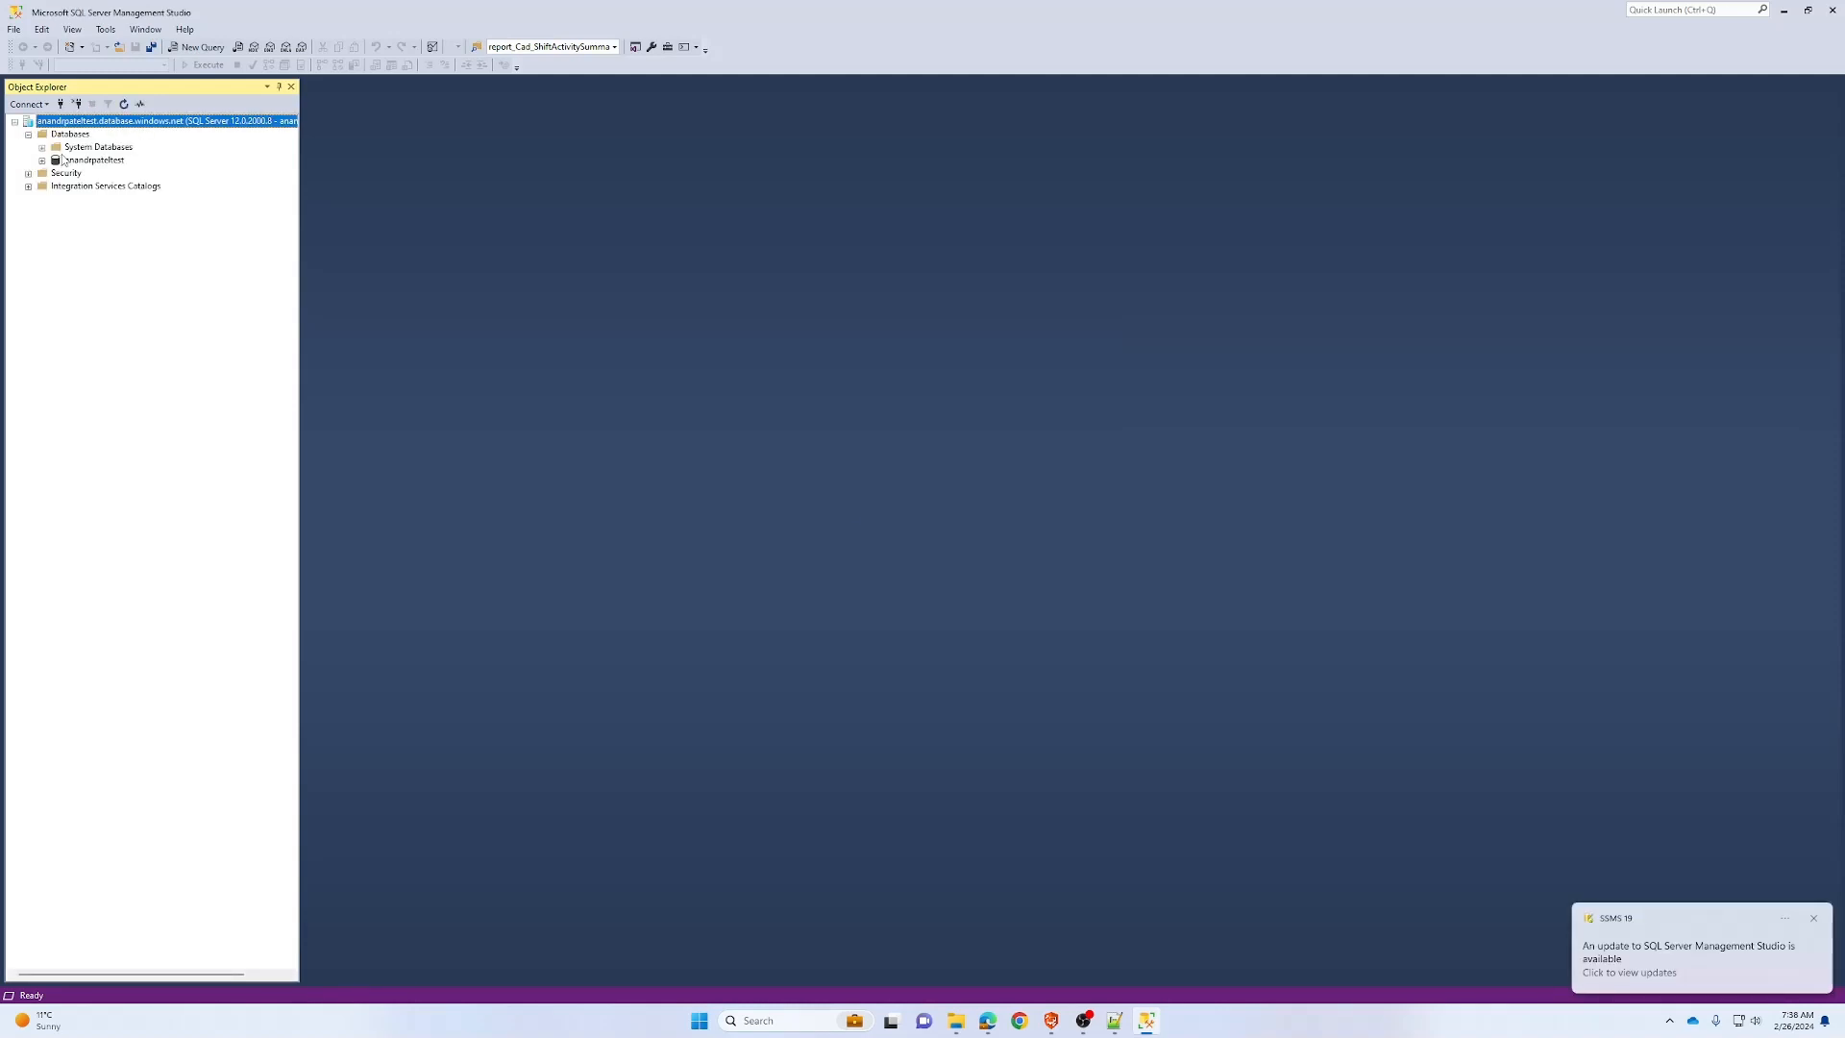
double_click(62, 159)
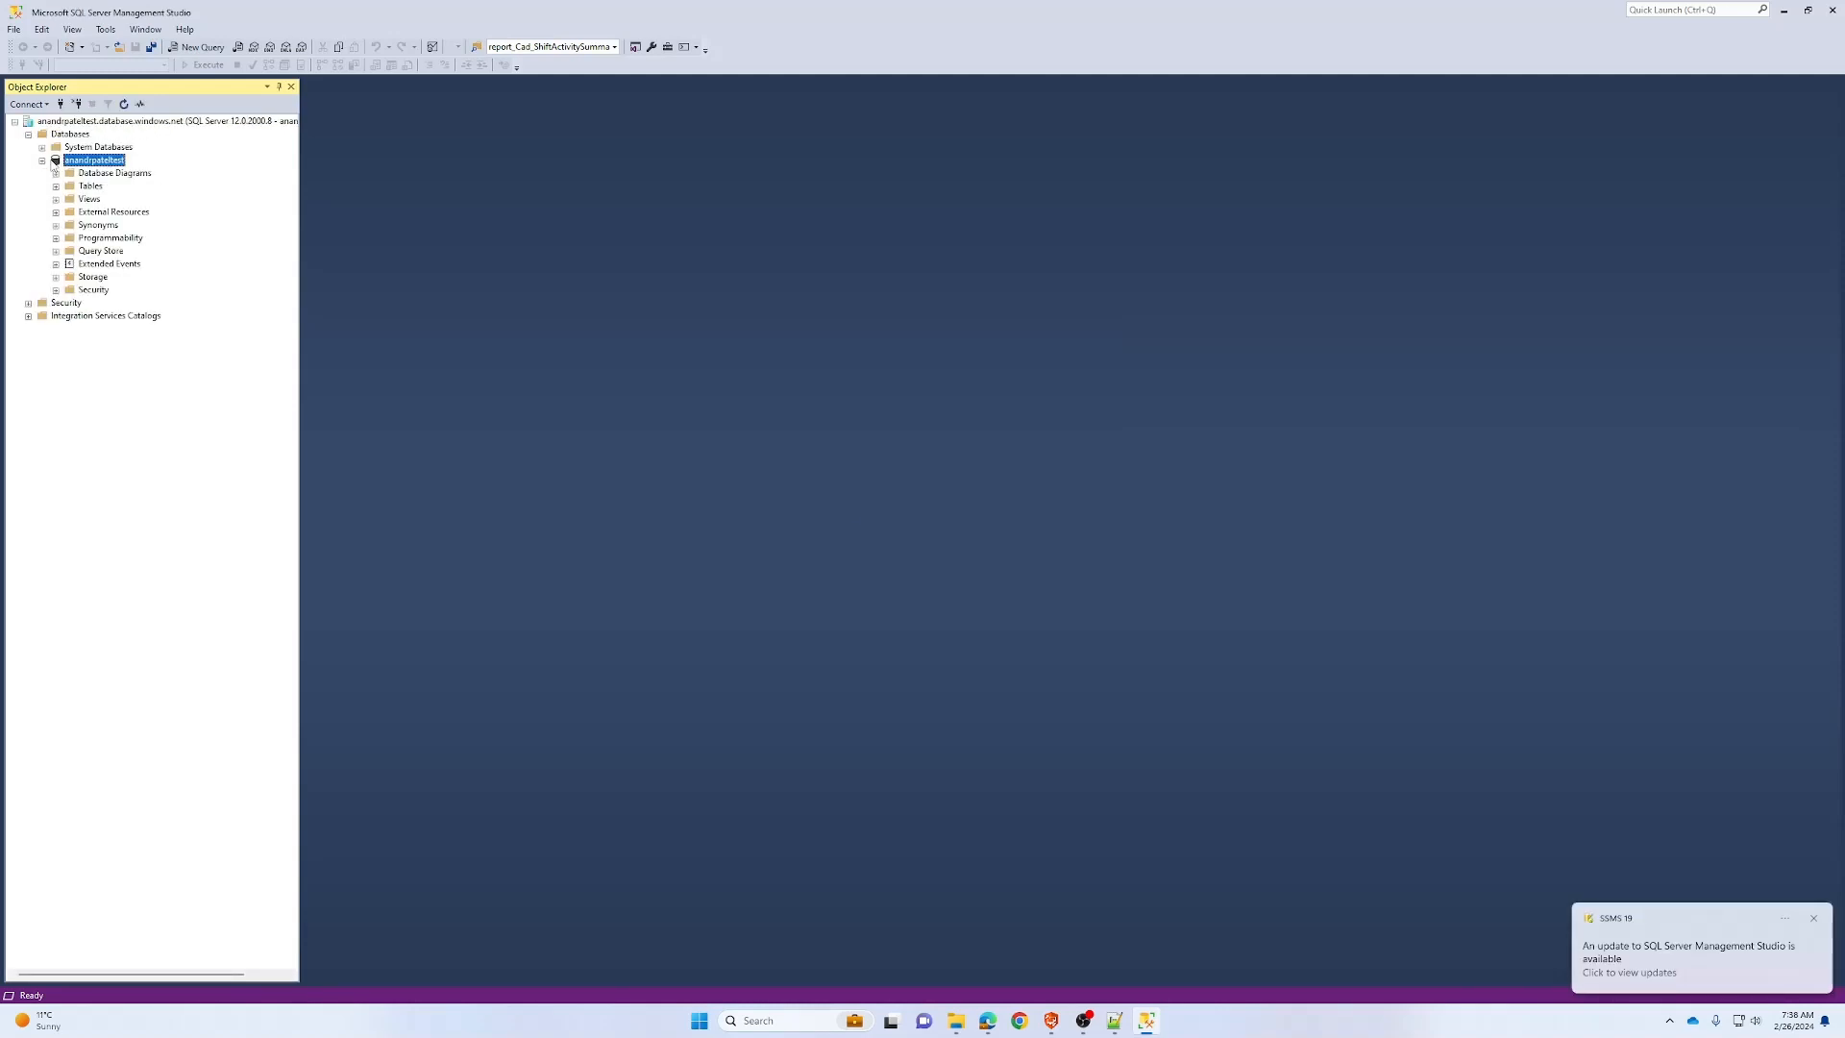
left_click(56, 186)
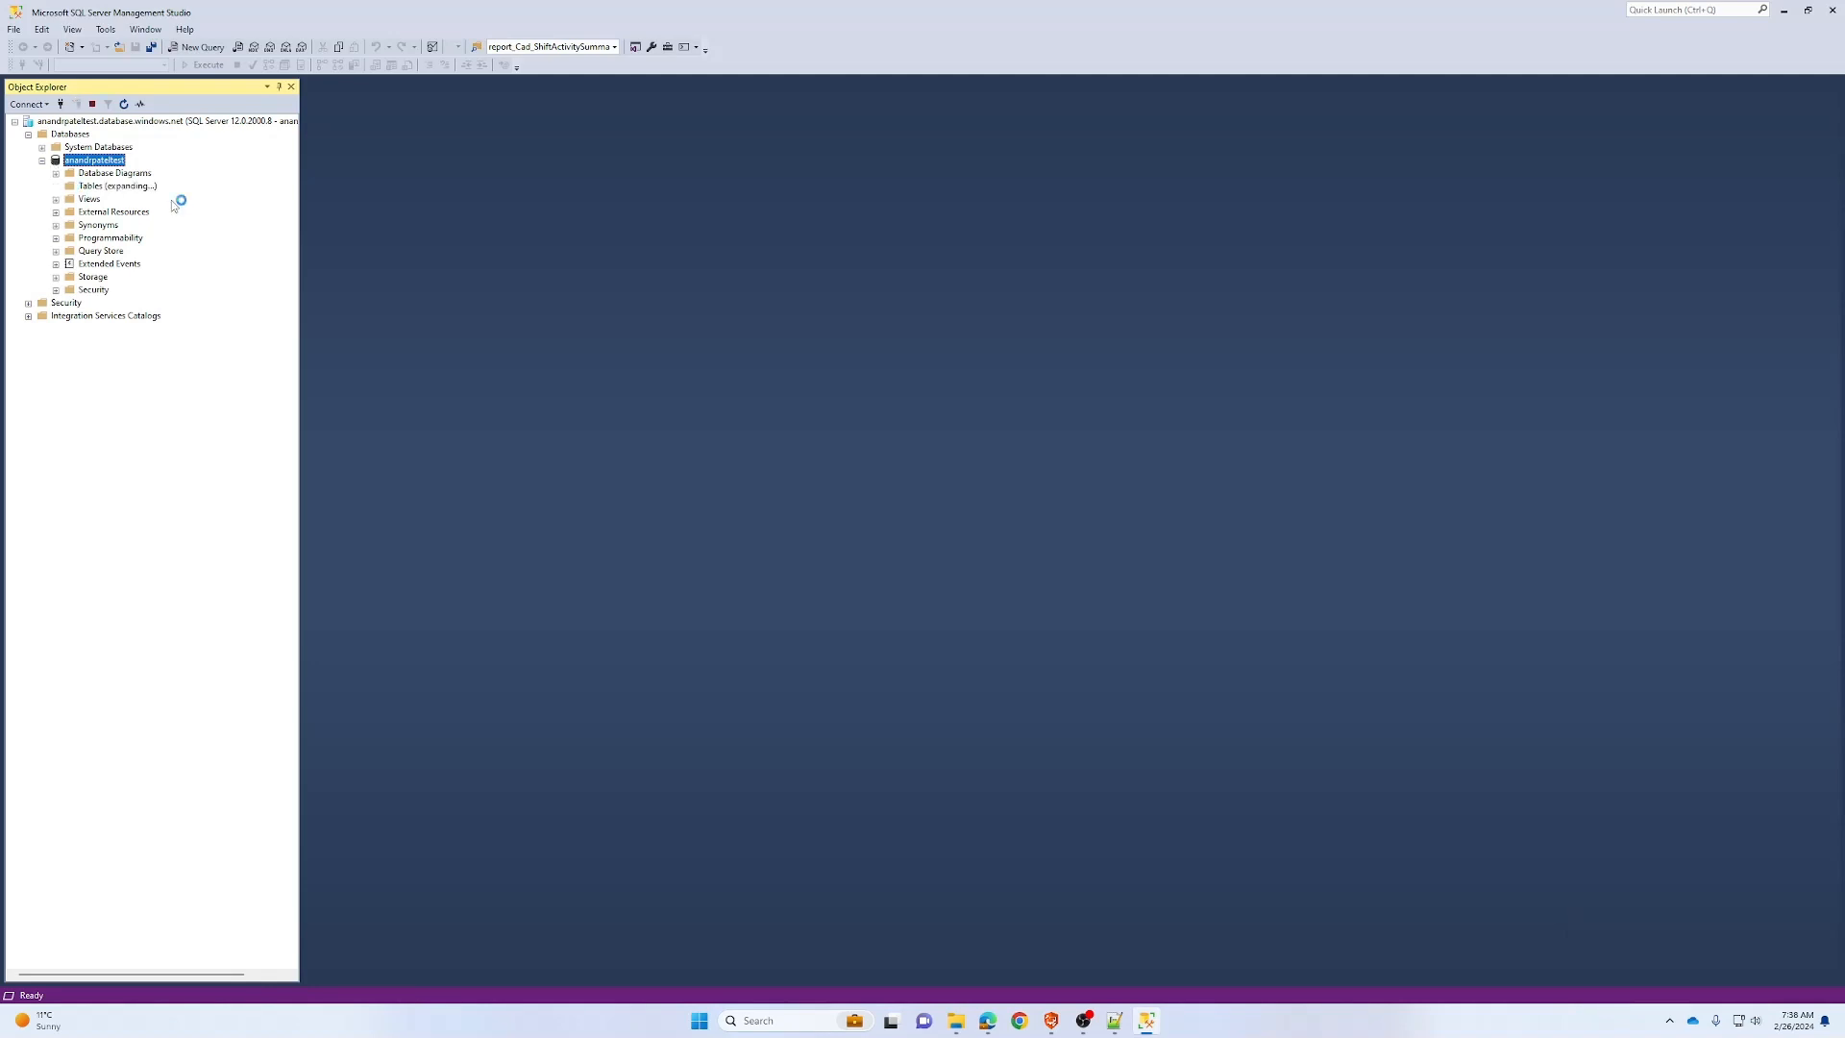
right_click(92, 186)
mouse_move(112, 197)
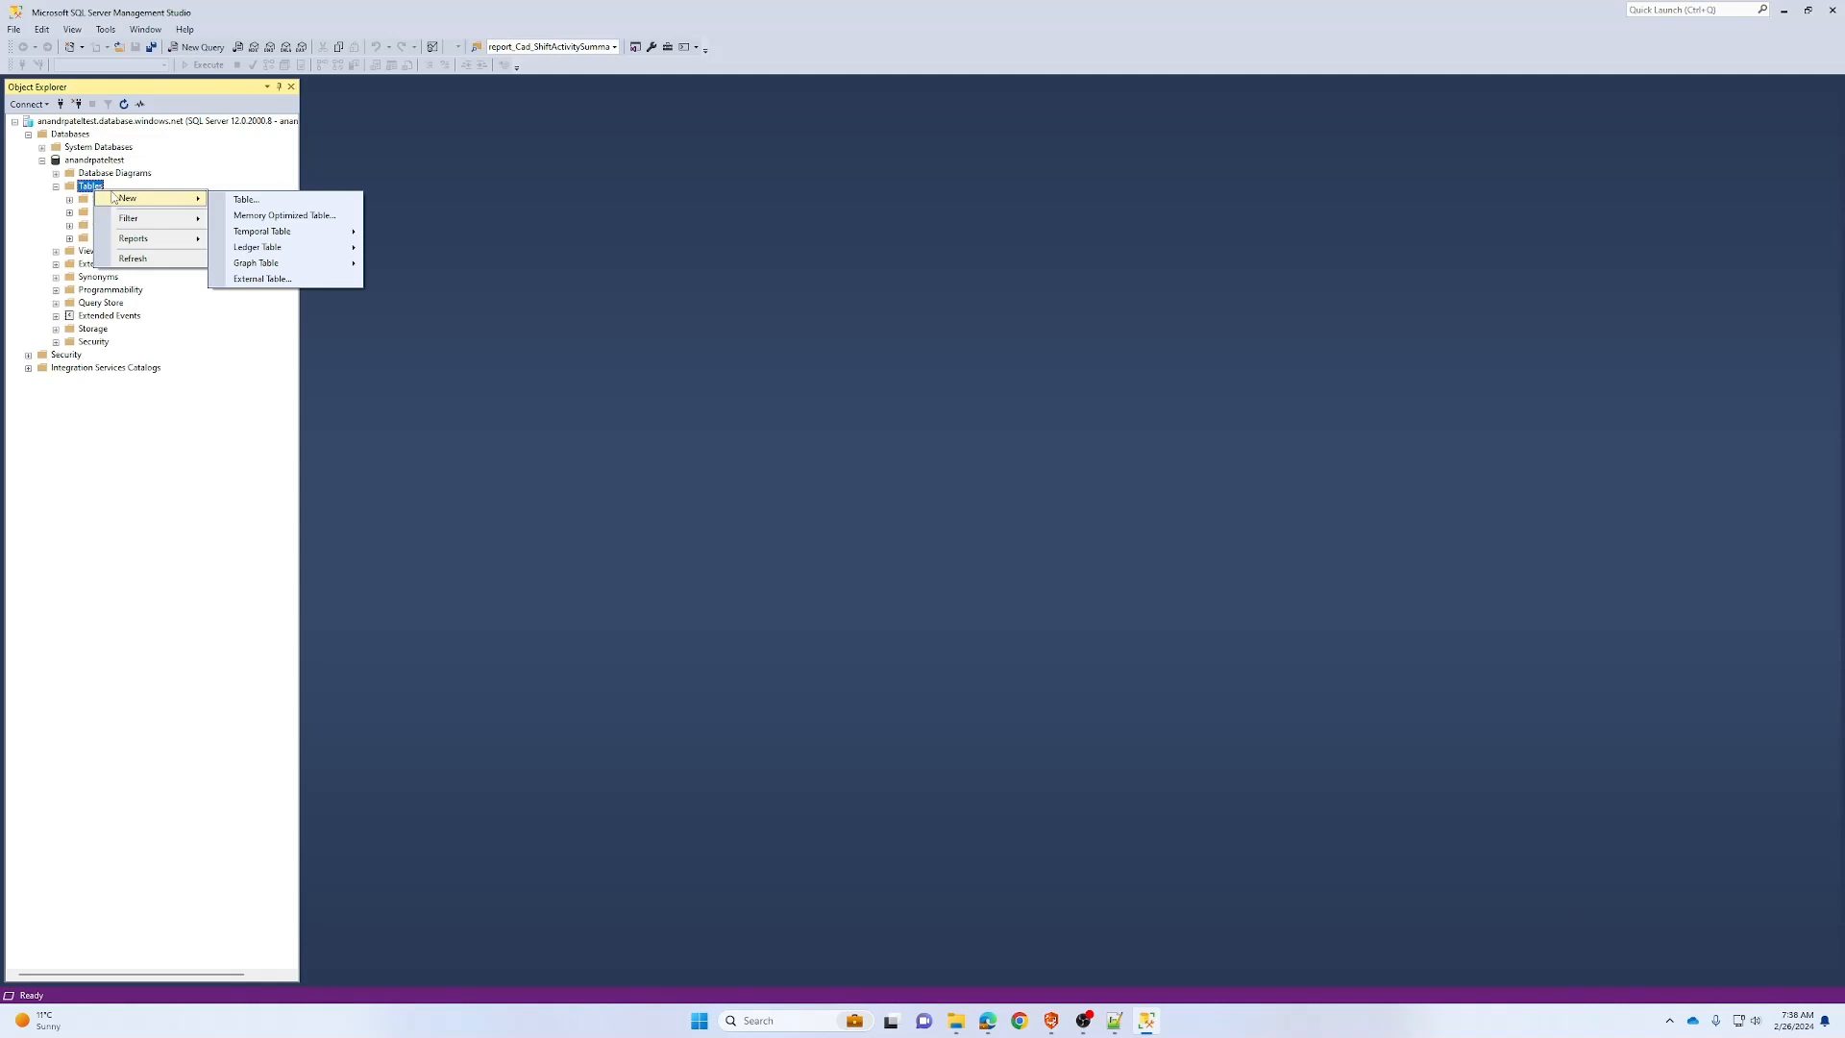
left_click(703, 286)
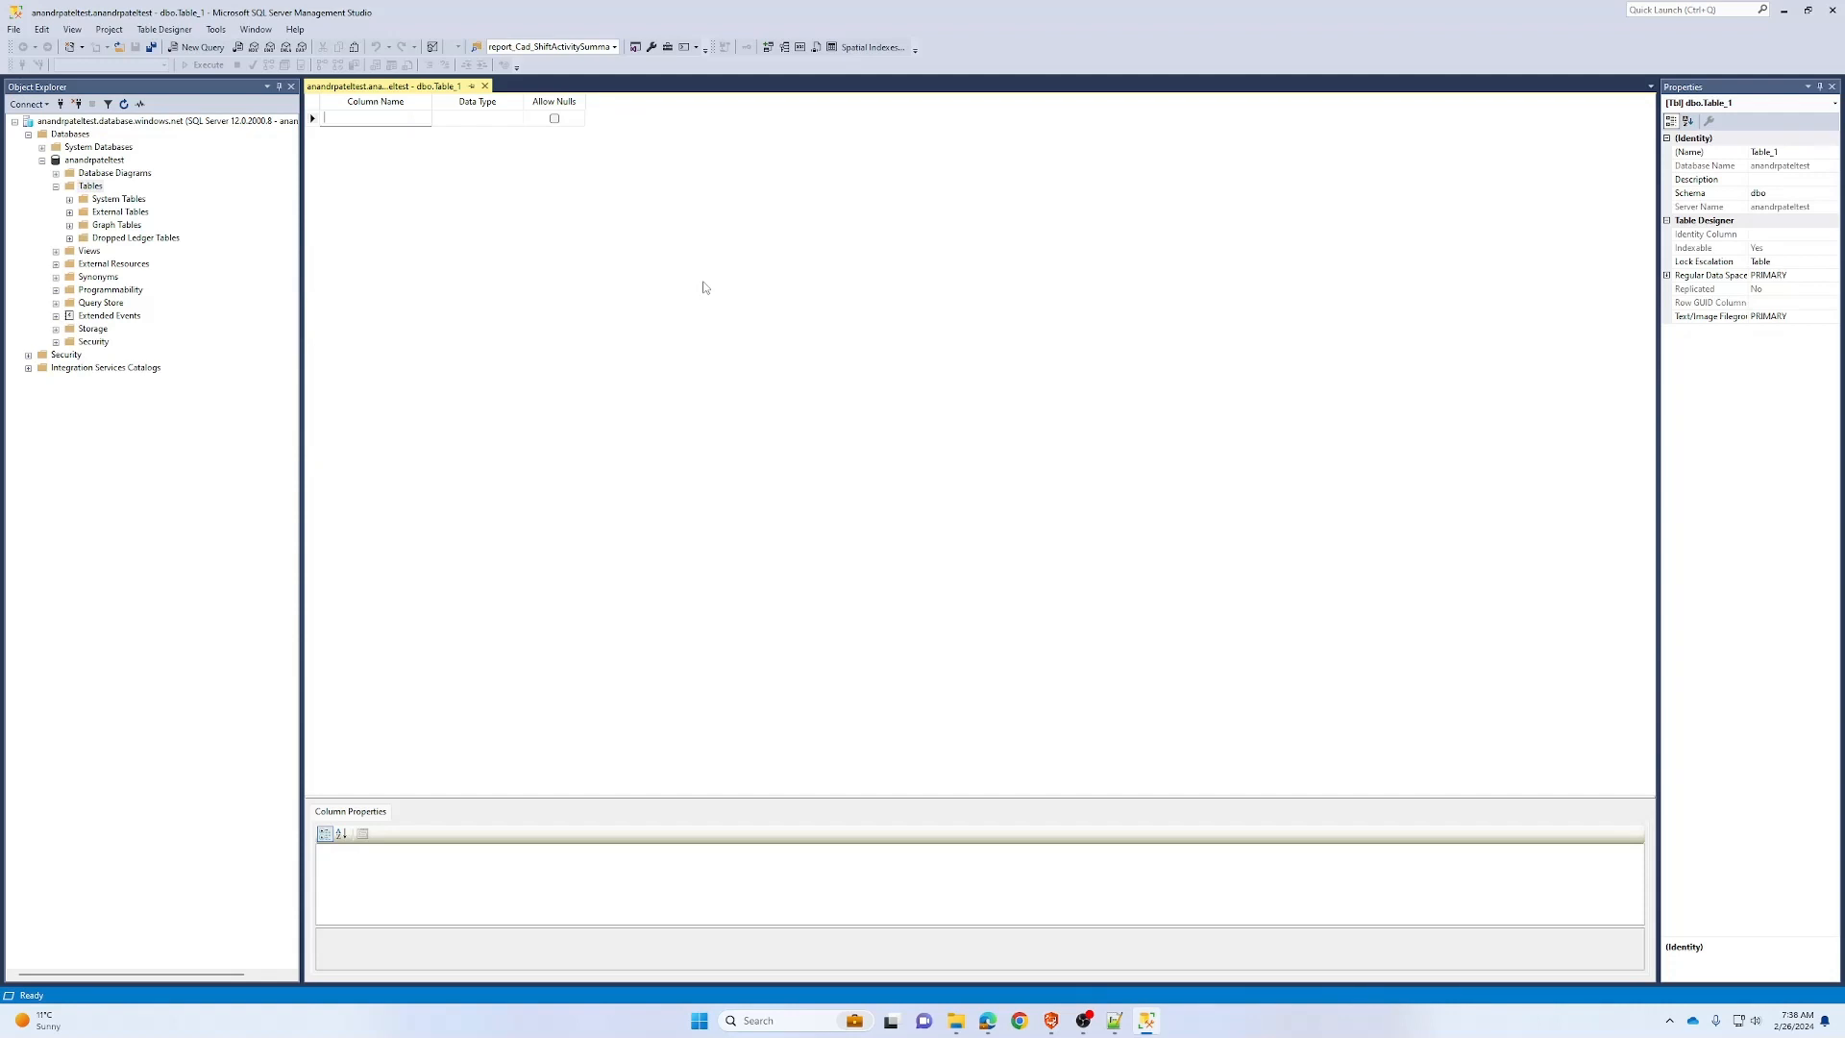
Add Id and Name columns and make Id the primary key
type("Id")
key("Tab")
key("Tab")
key("Tab")
type("Name")
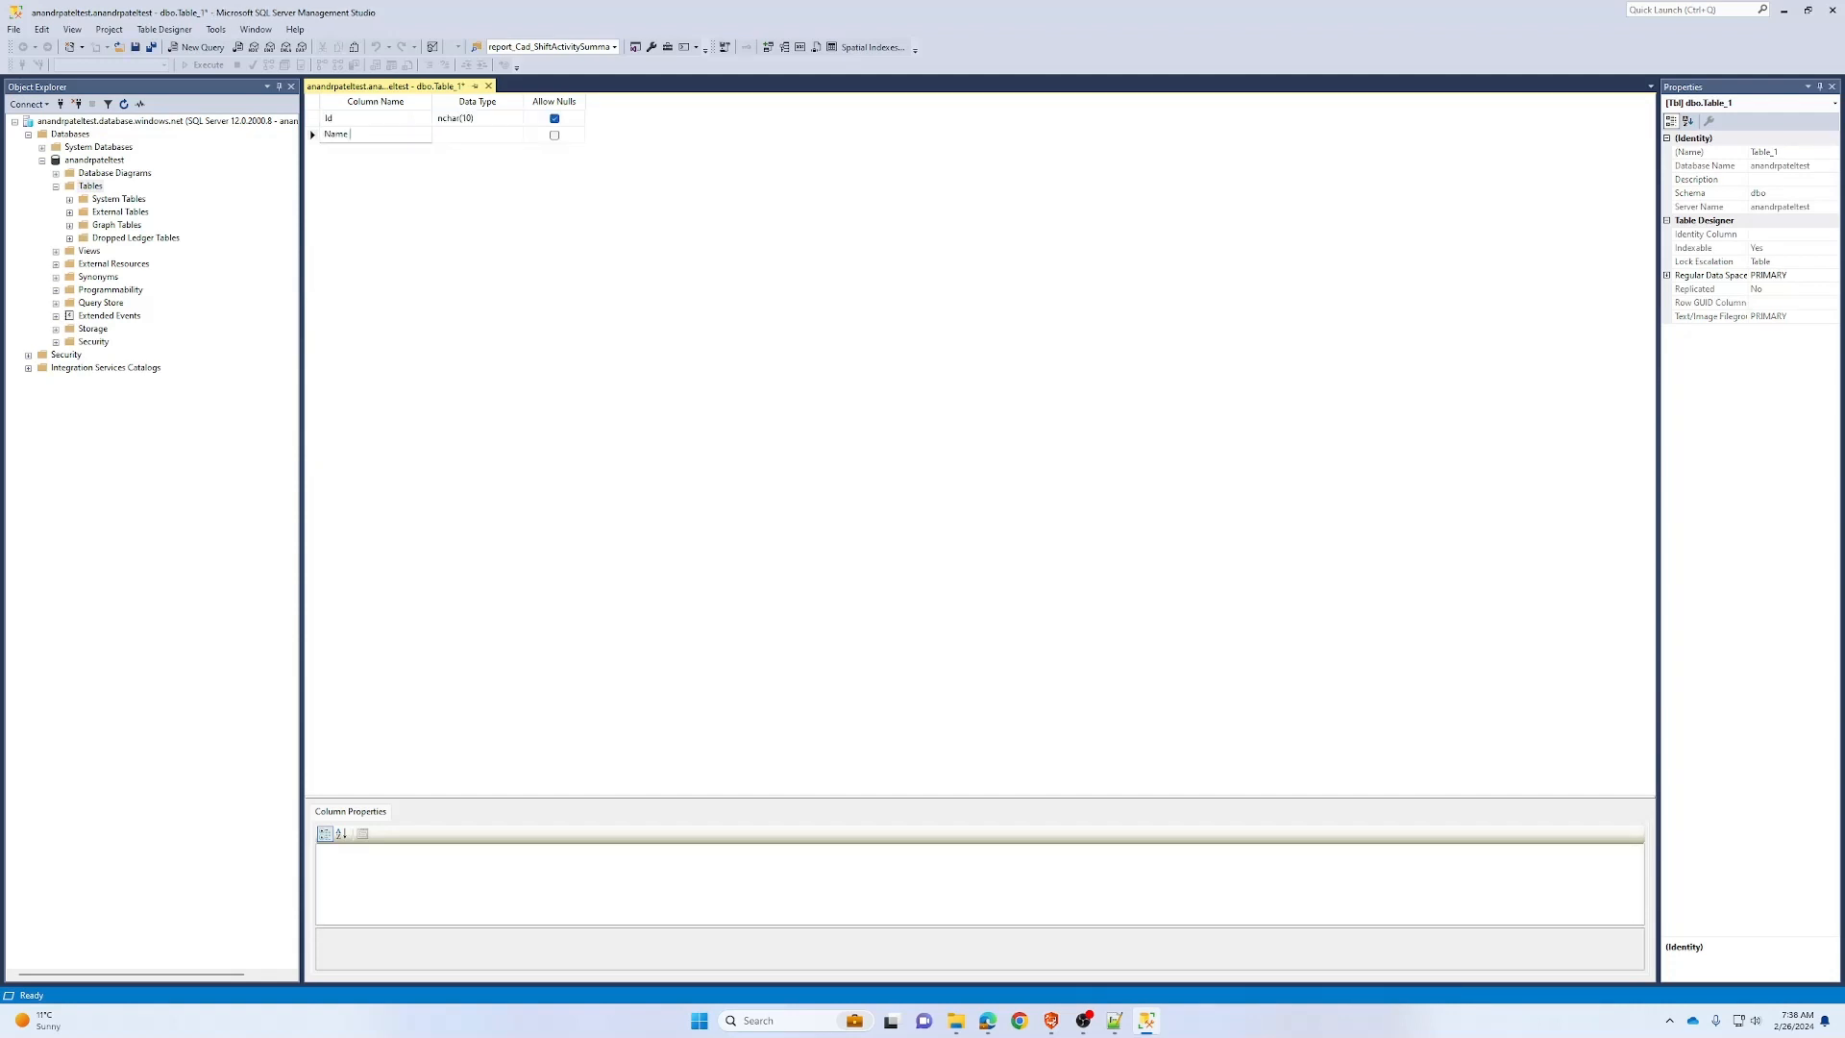
key("Tab")
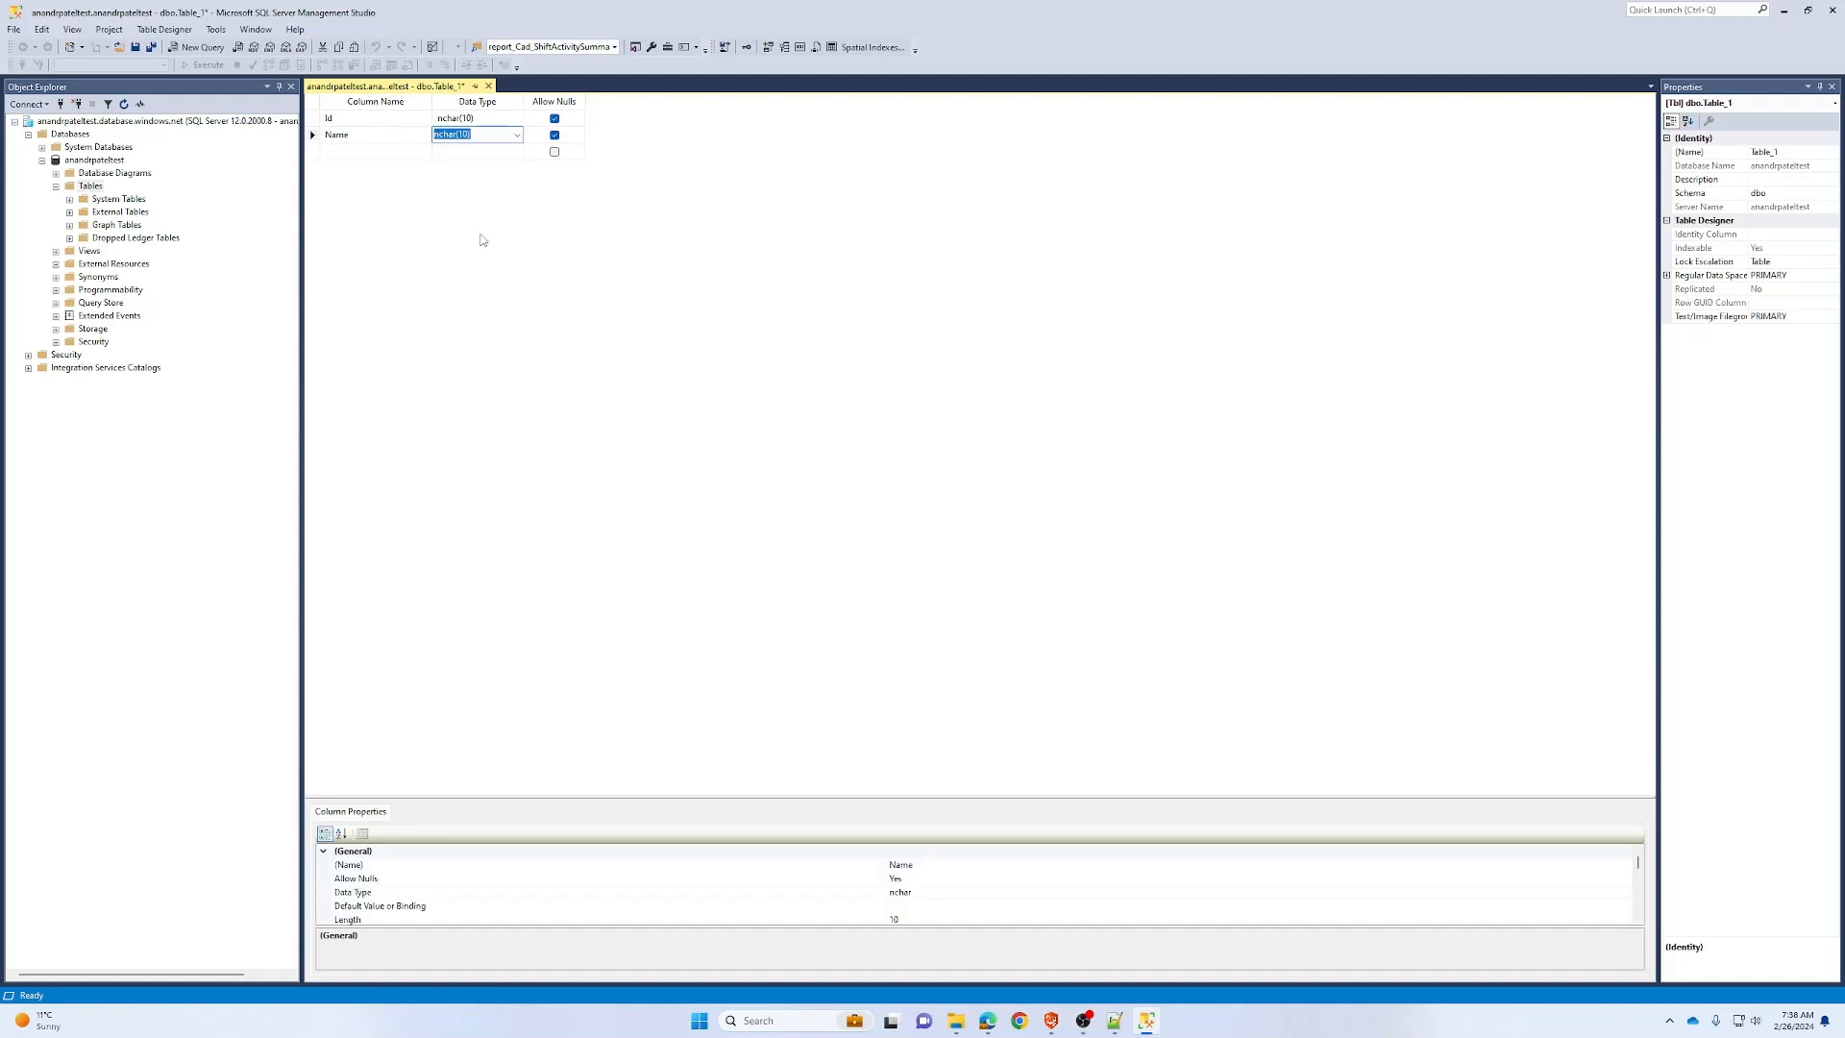
right_click(313, 117)
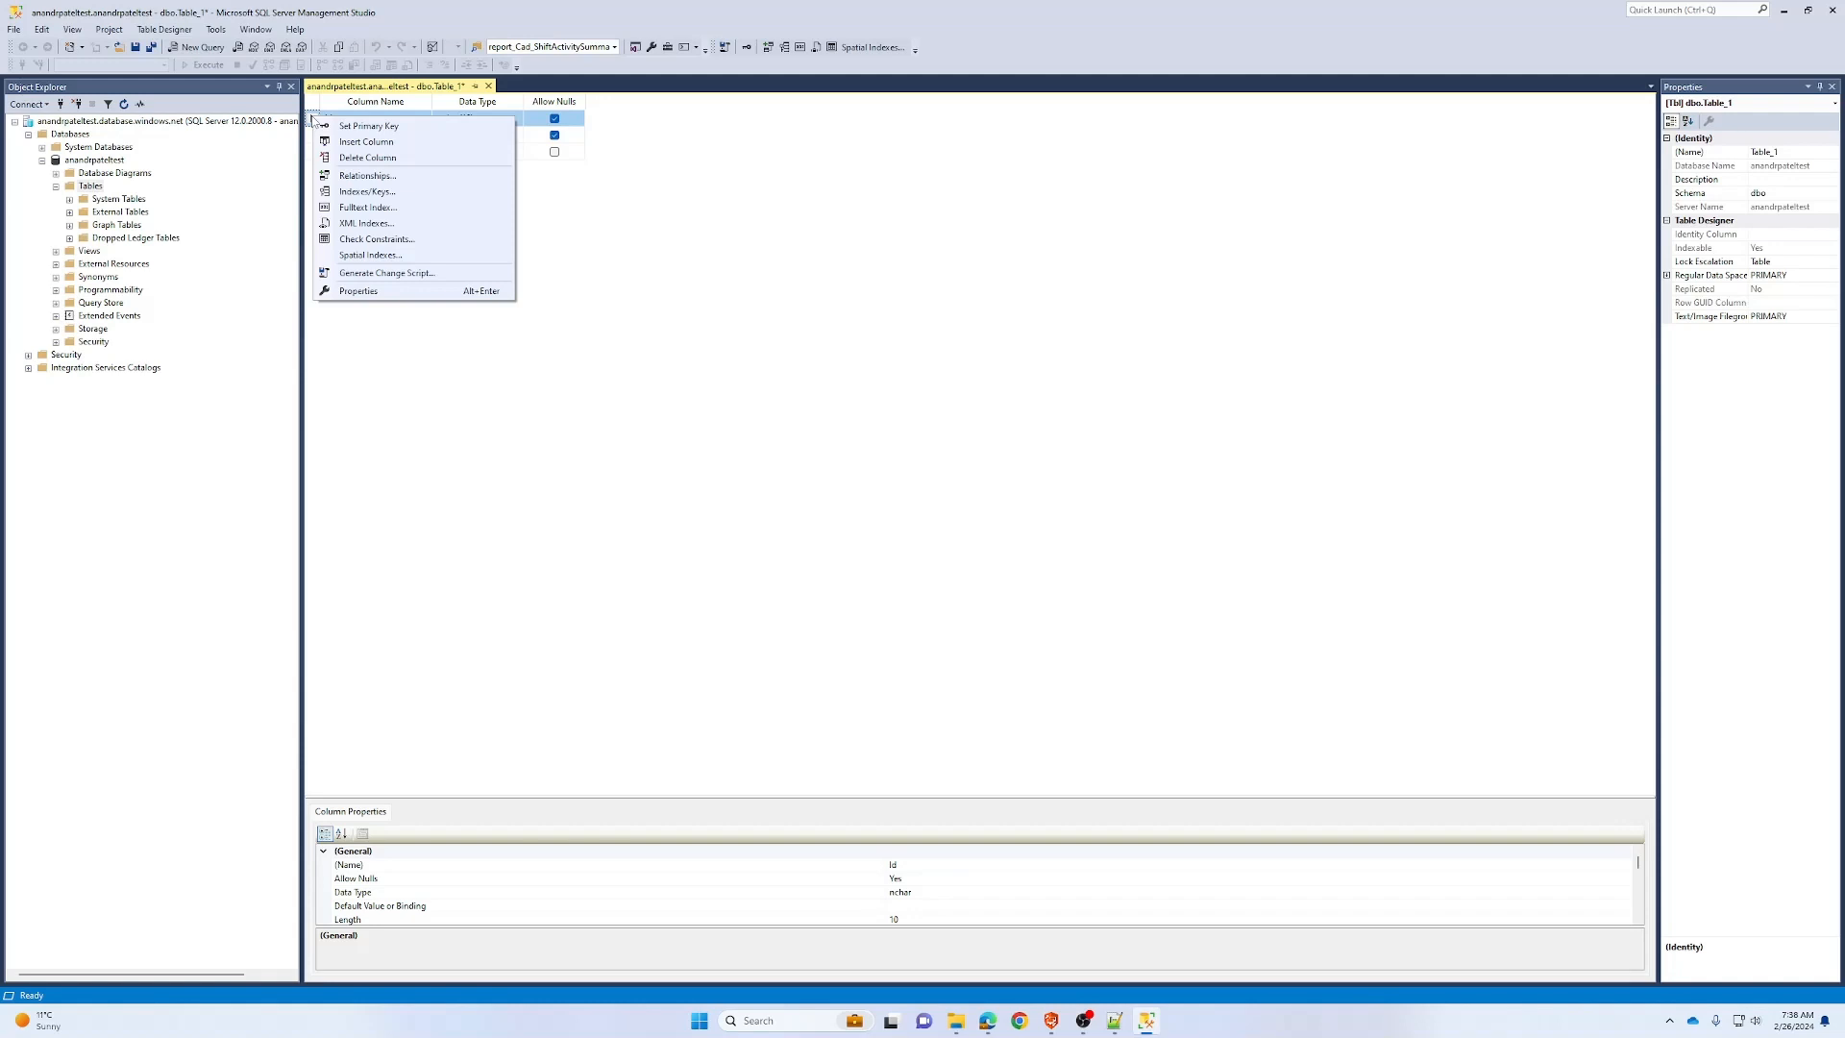
left_click(368, 125)
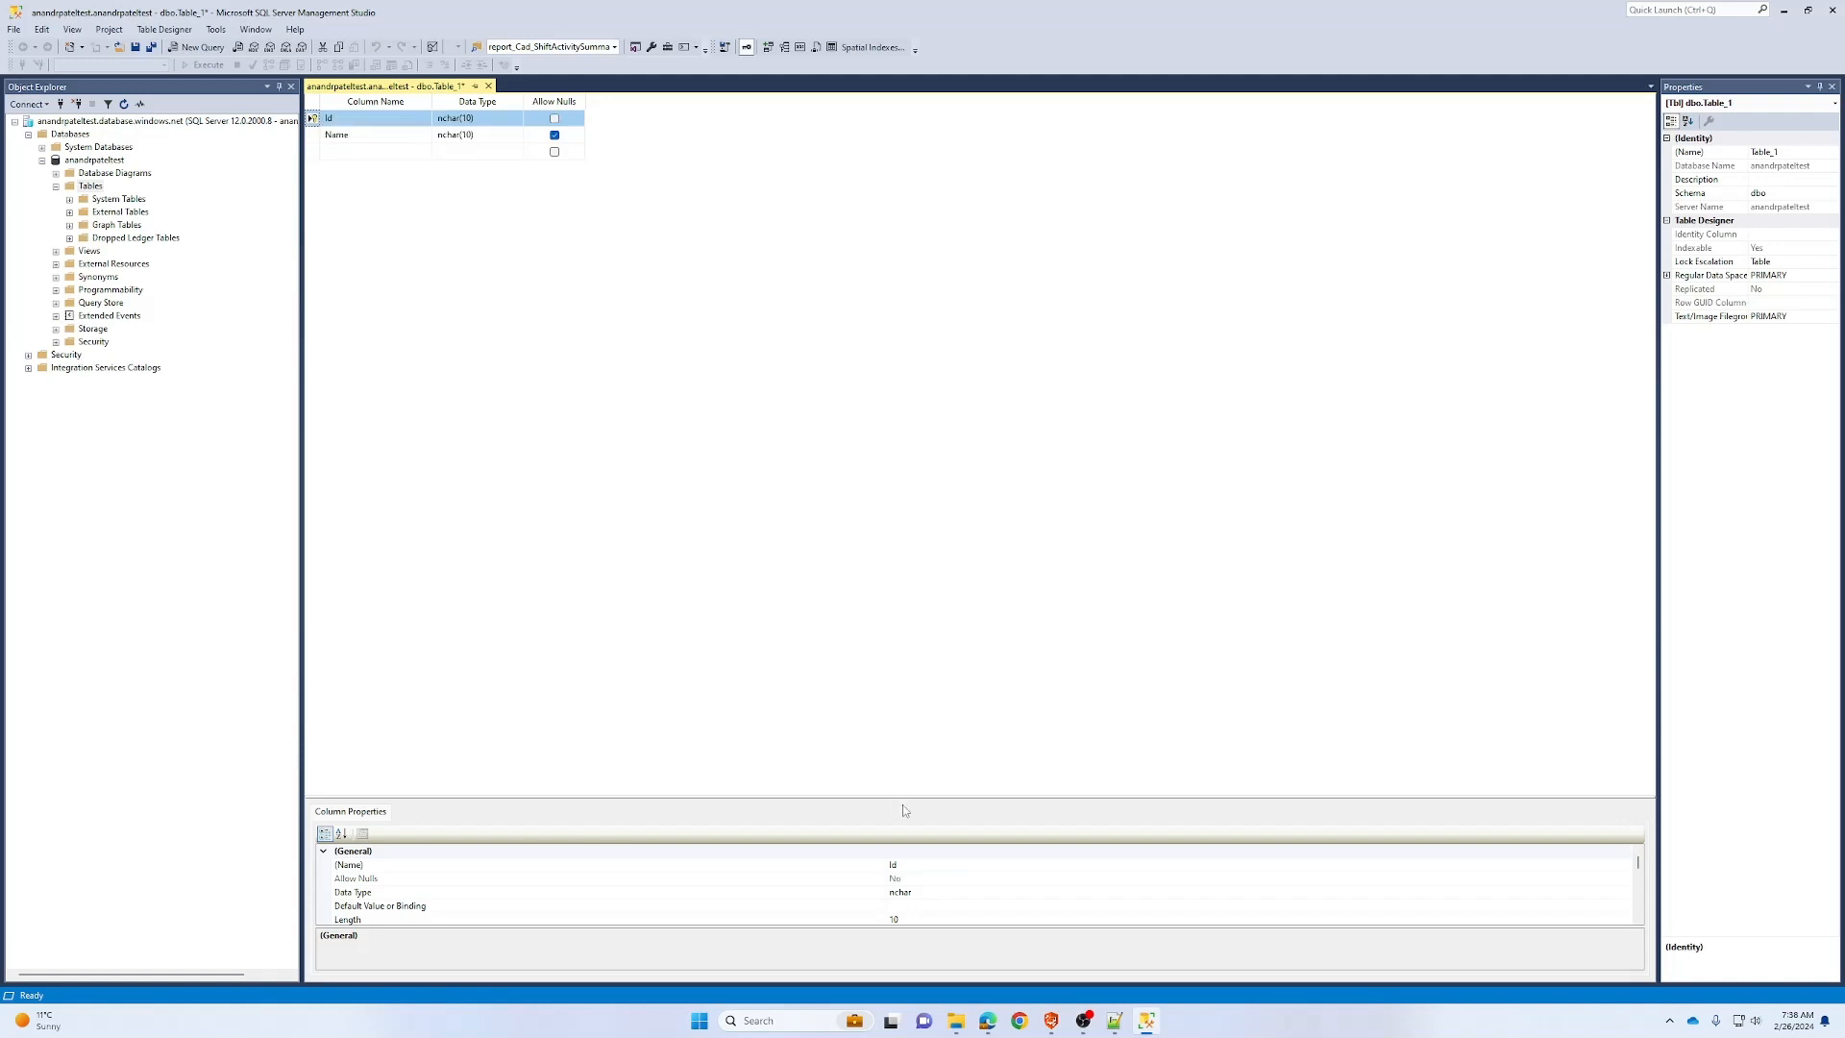
Change Id's data type to int and make it an identity column with seed 1, increment 1
left_click_drag(903, 799, 902, 346)
double_click(360, 607)
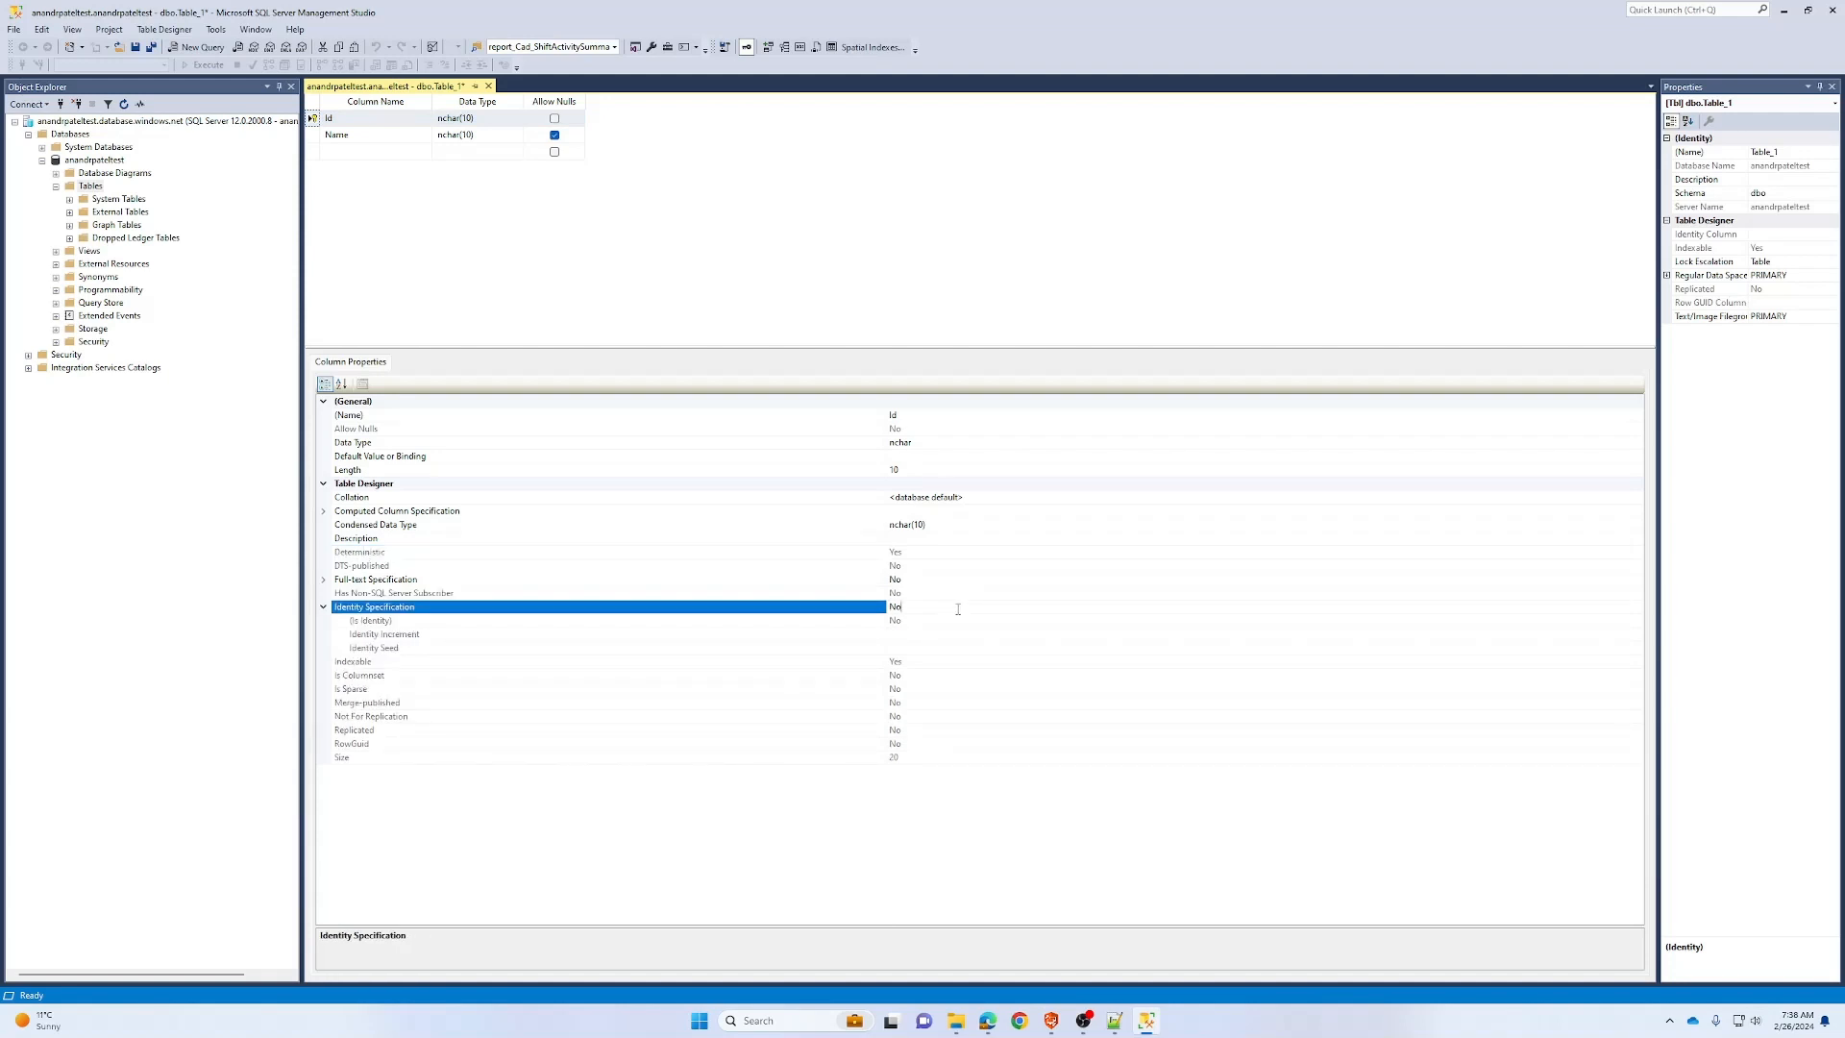
left_click(448, 118)
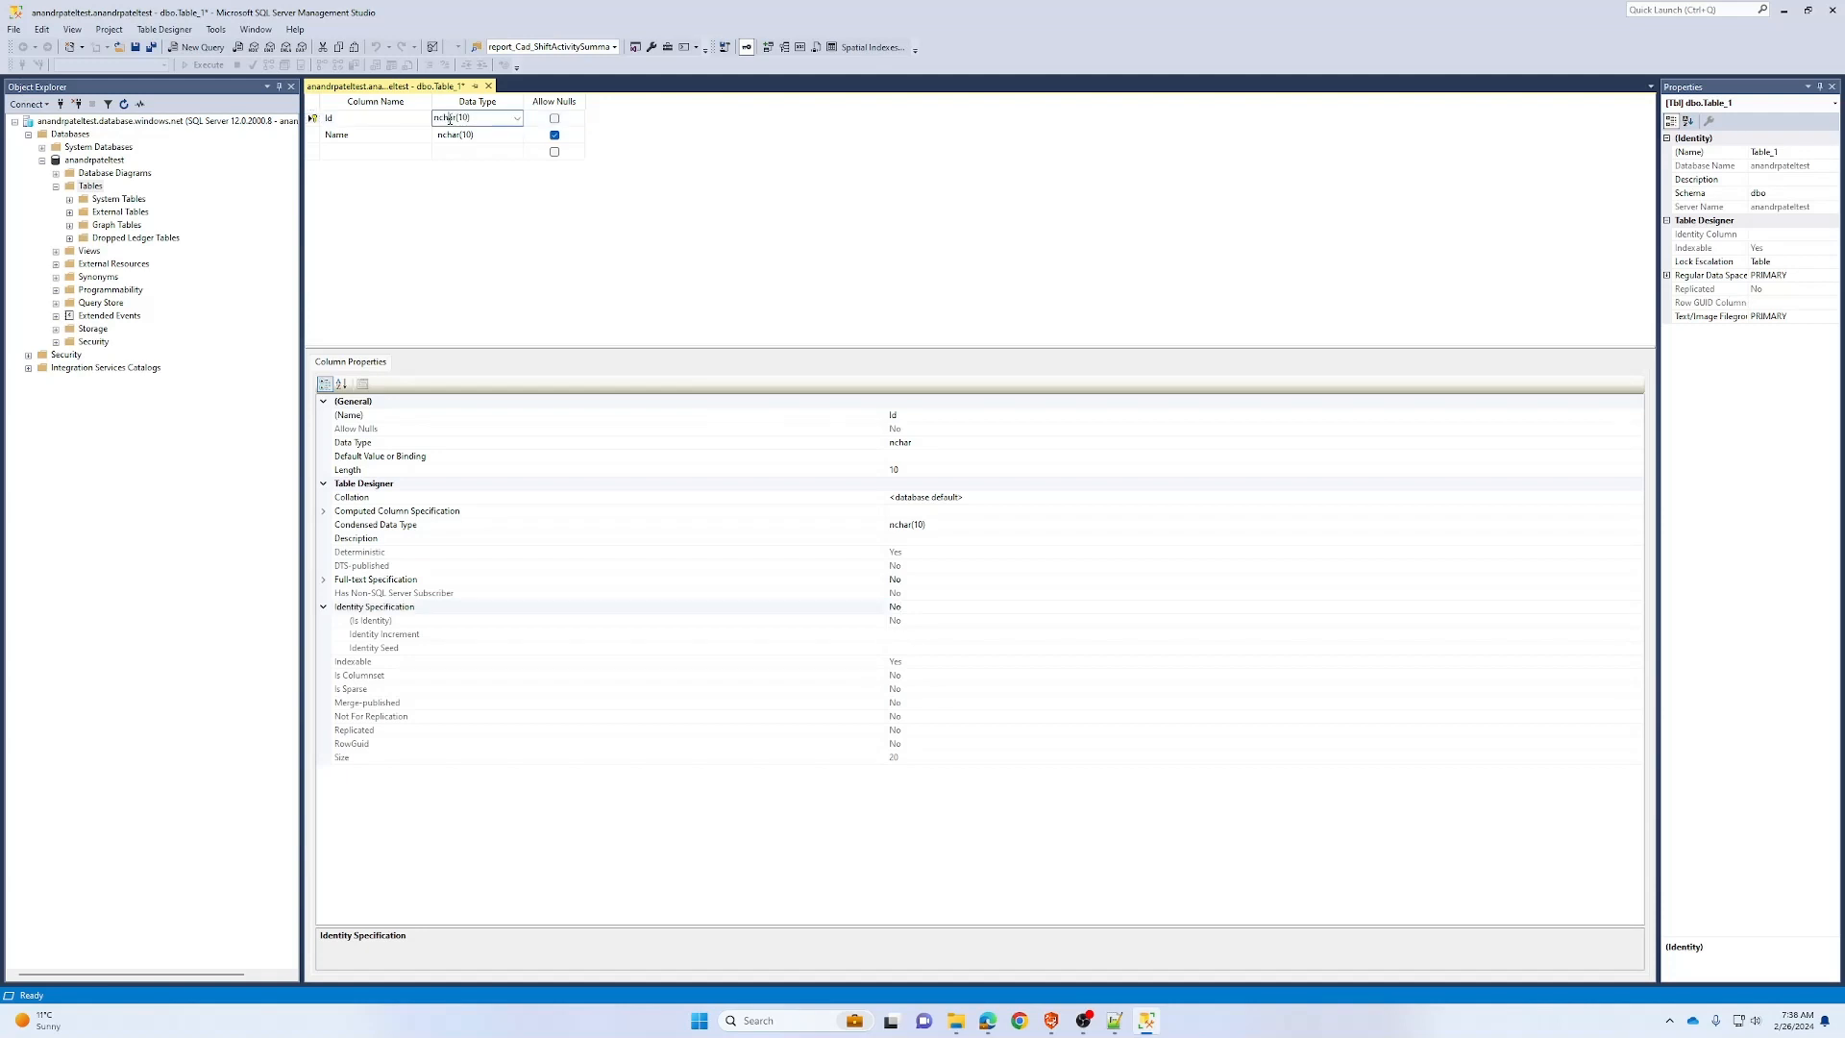
left_click(516, 118)
type("int")
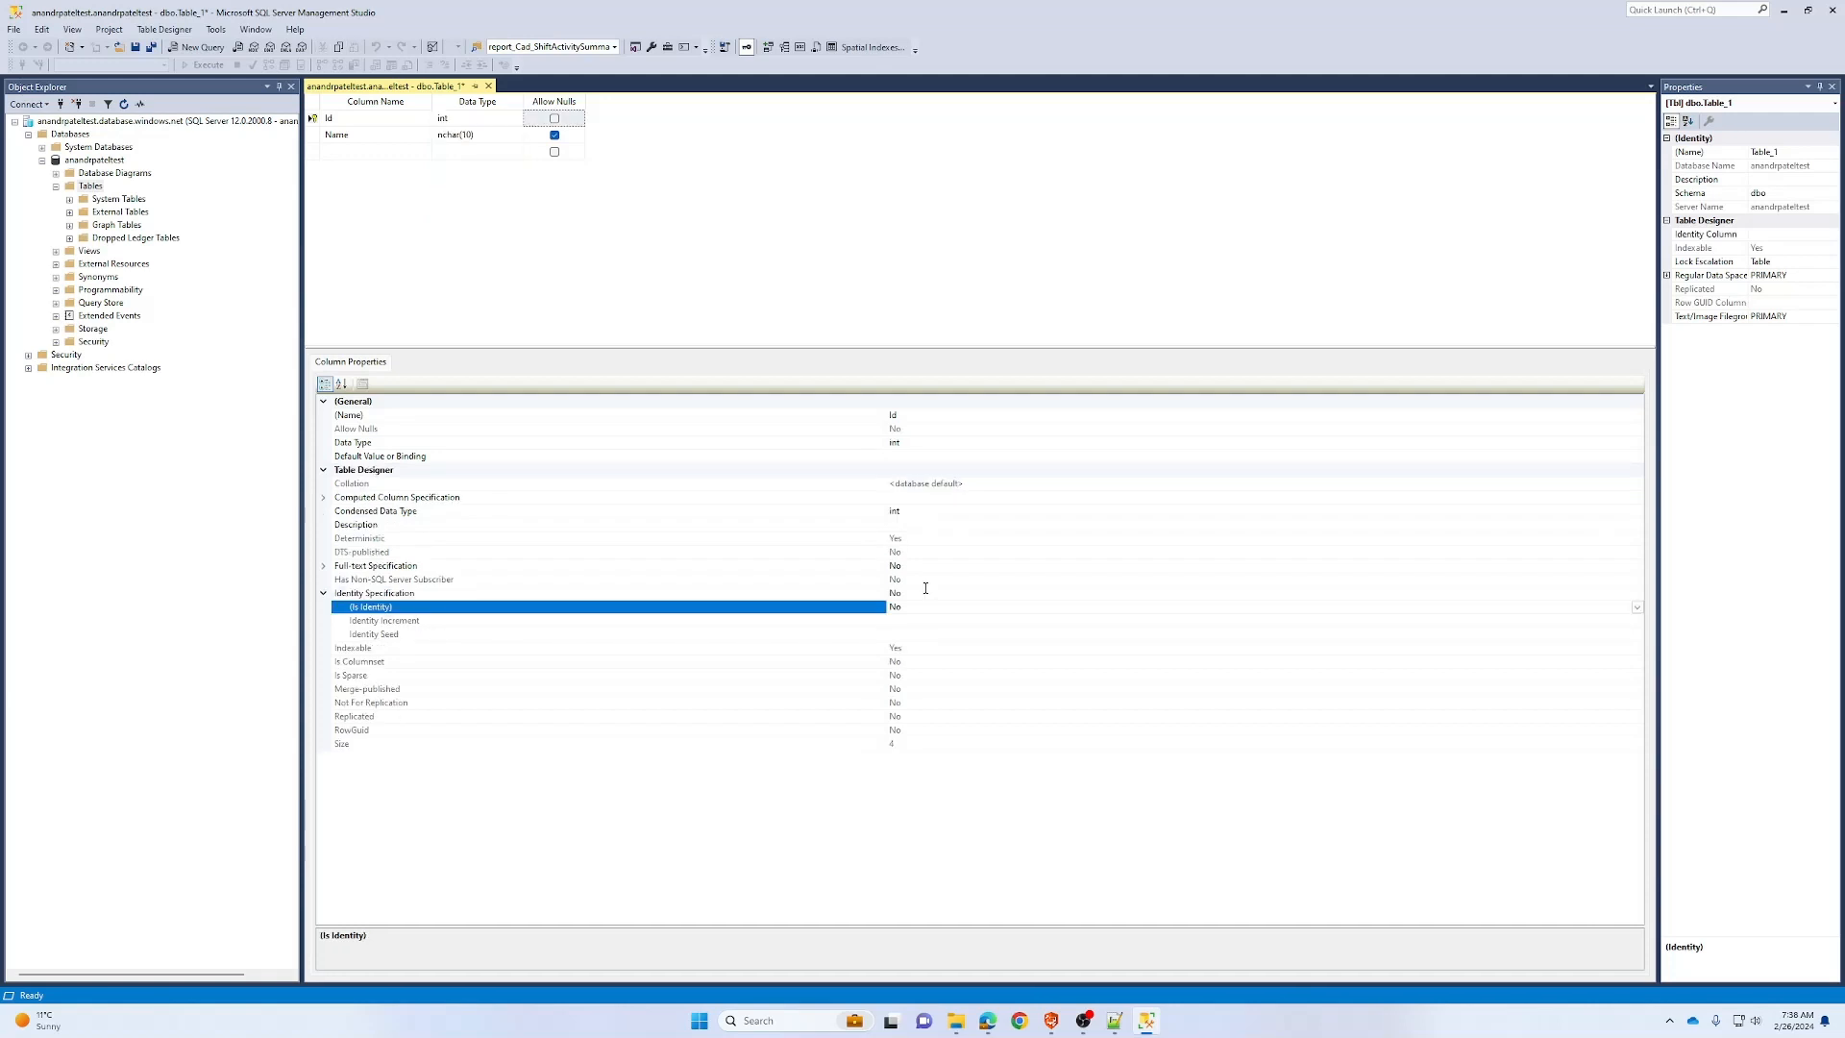
left_click(1519, 596)
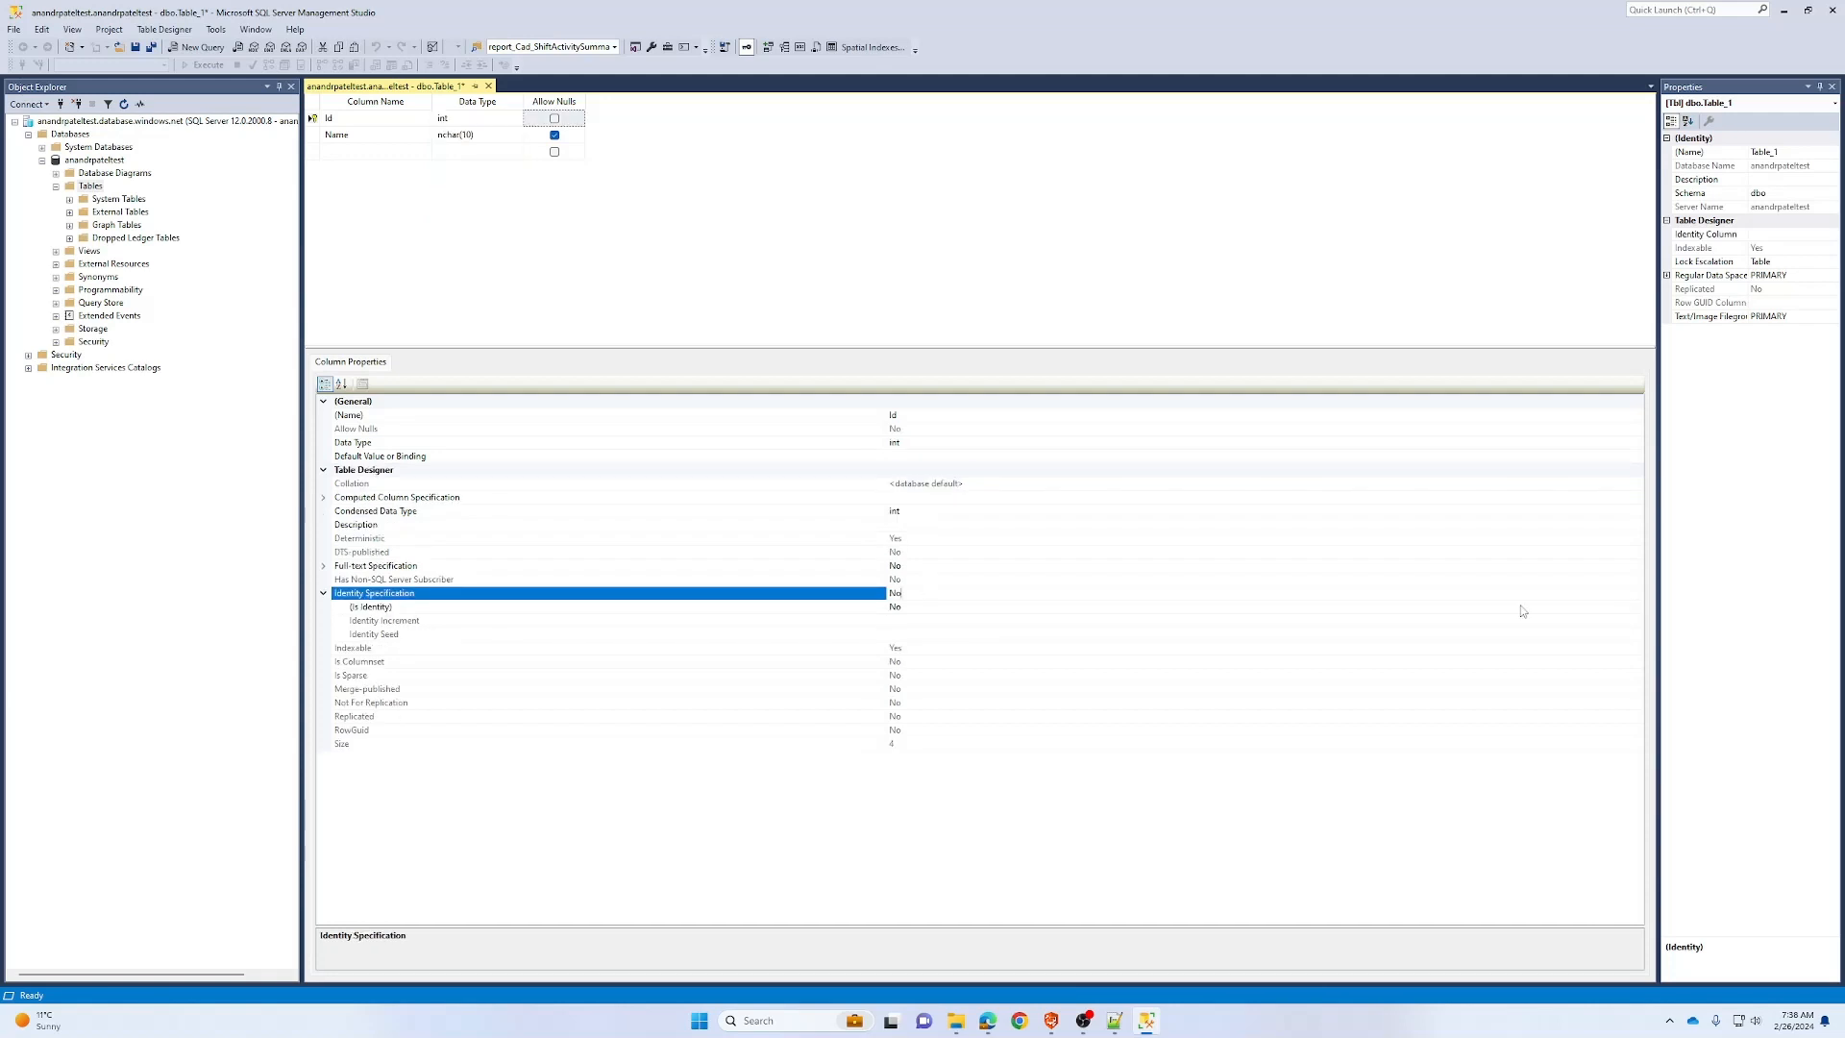
double_click(1521, 611)
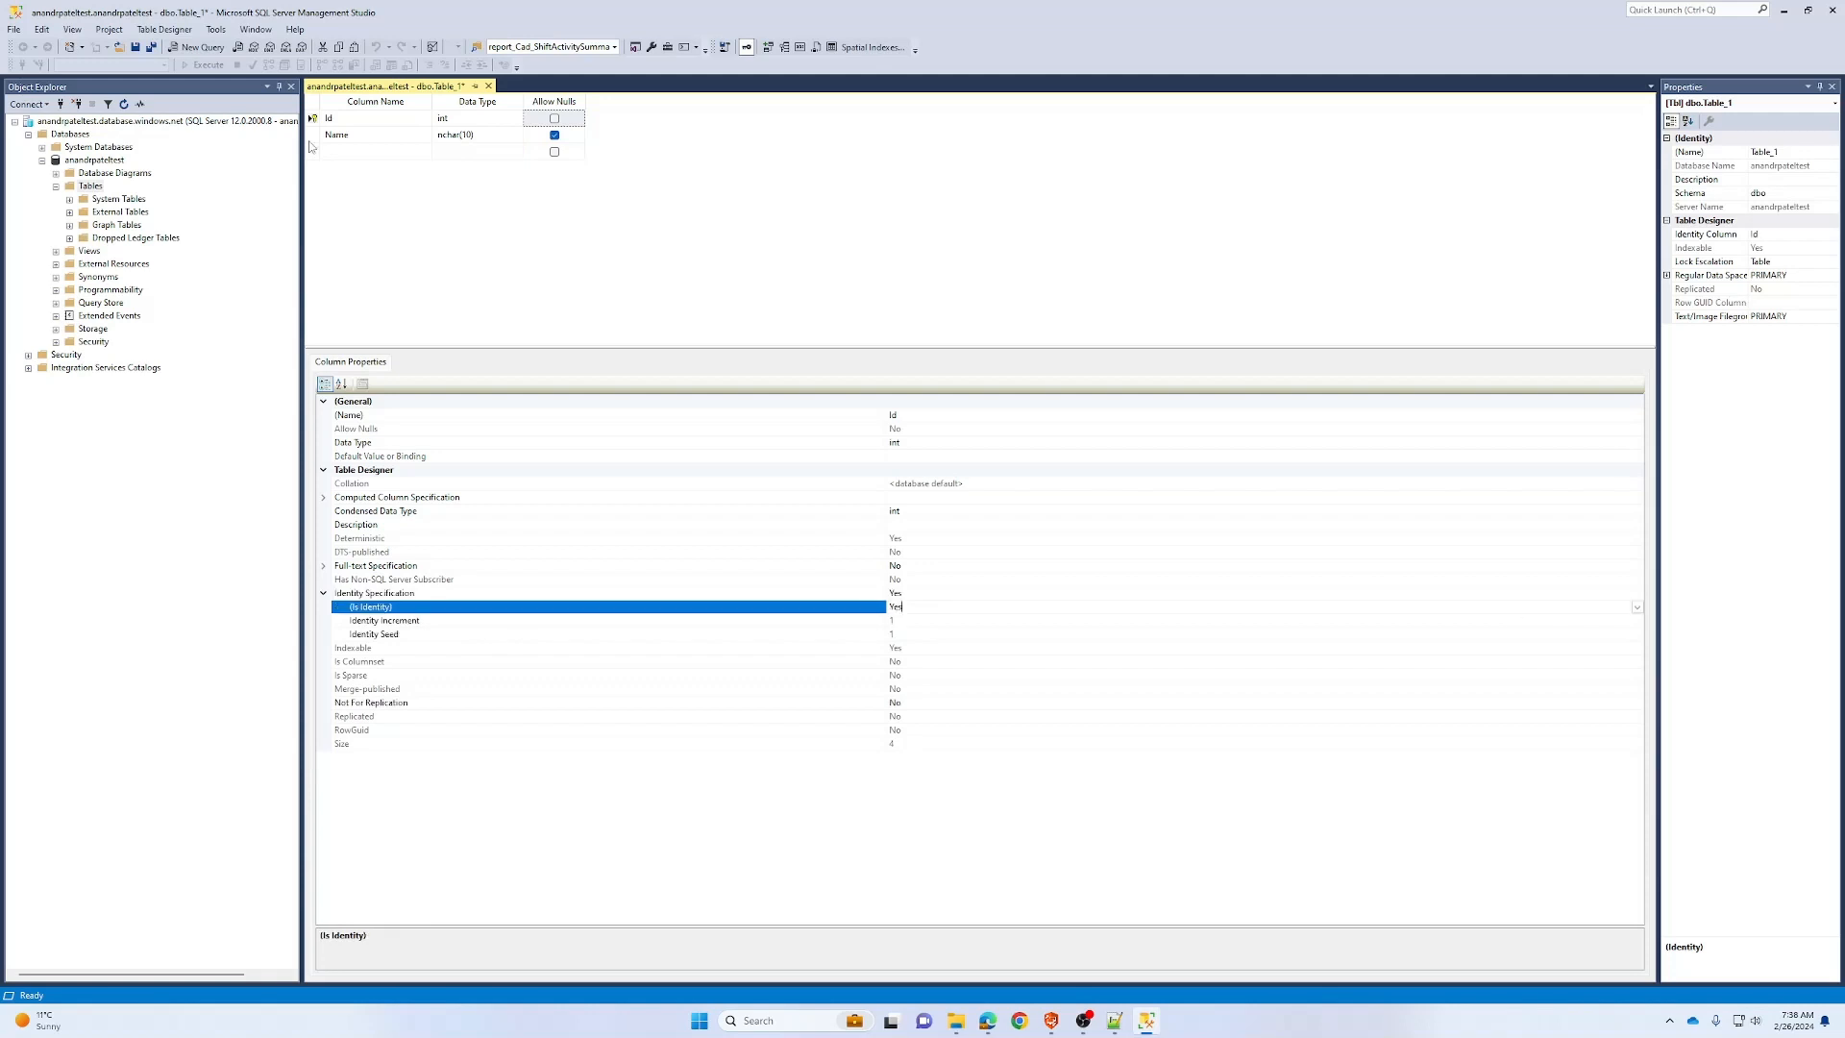
key("ctrl+s")
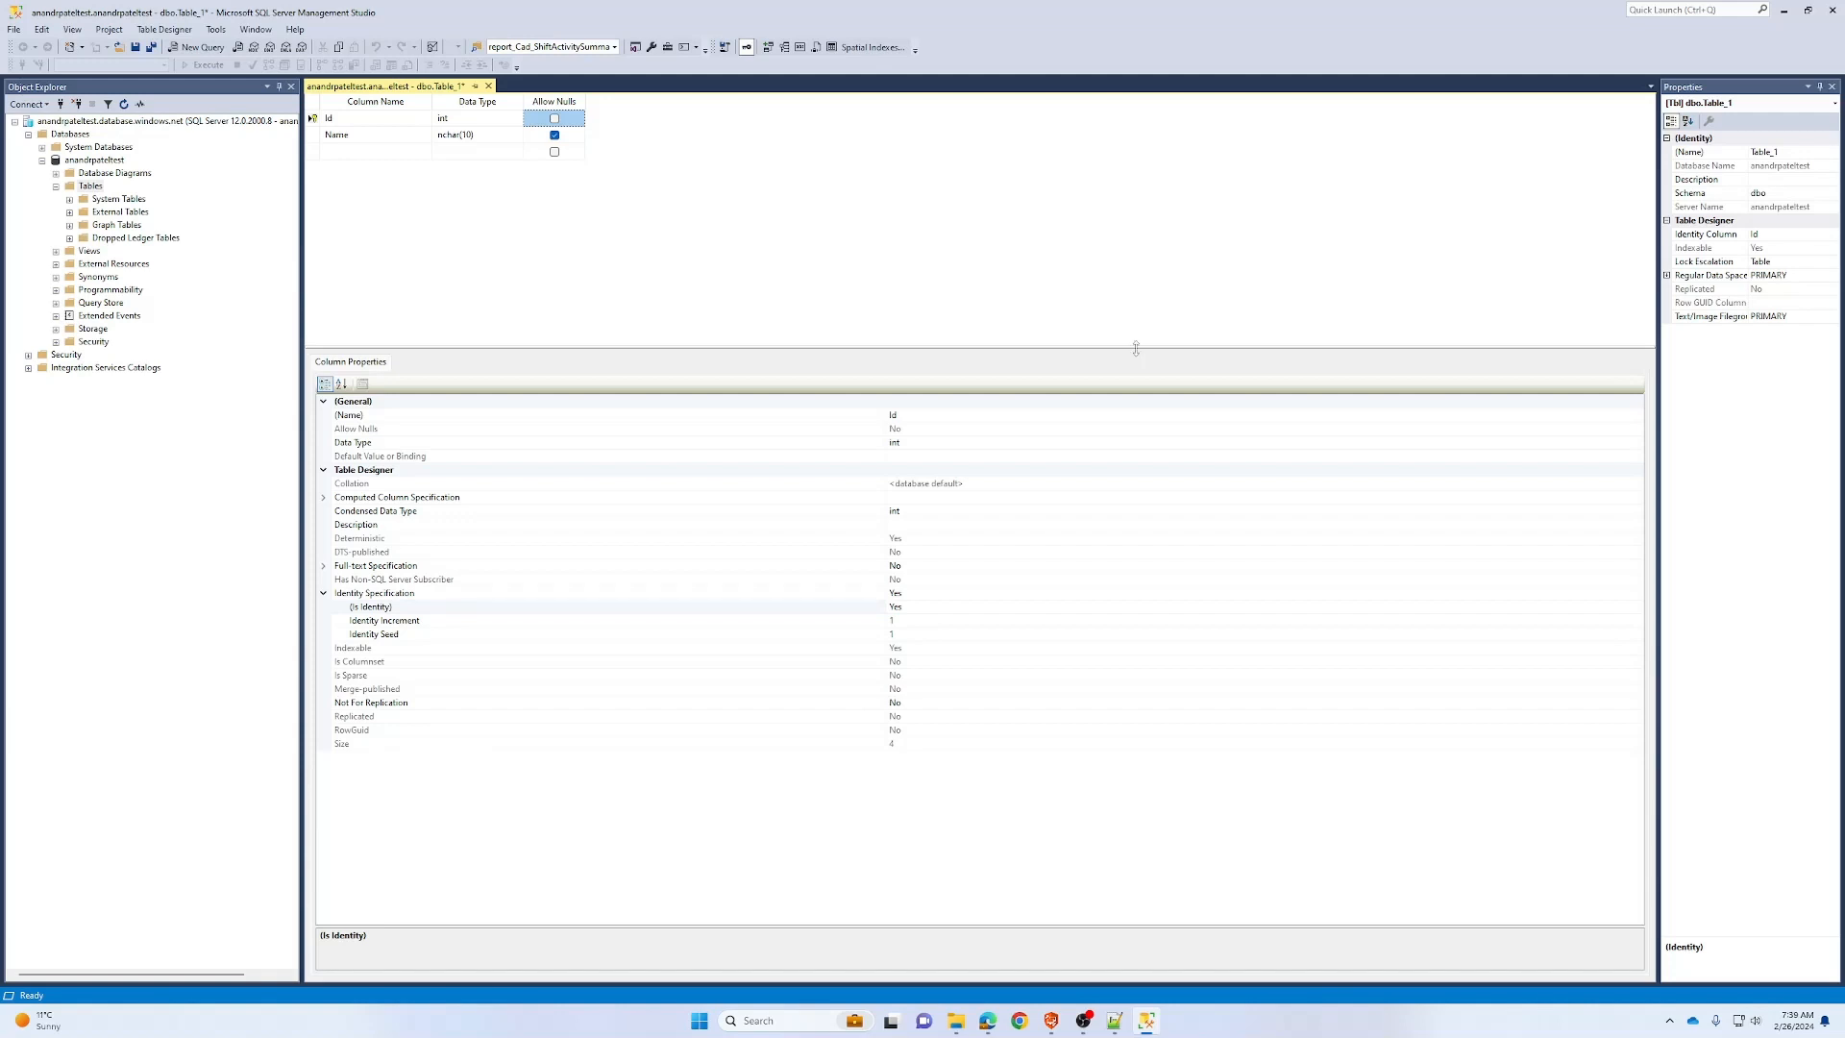
left_click_drag(1136, 348, 1135, 468)
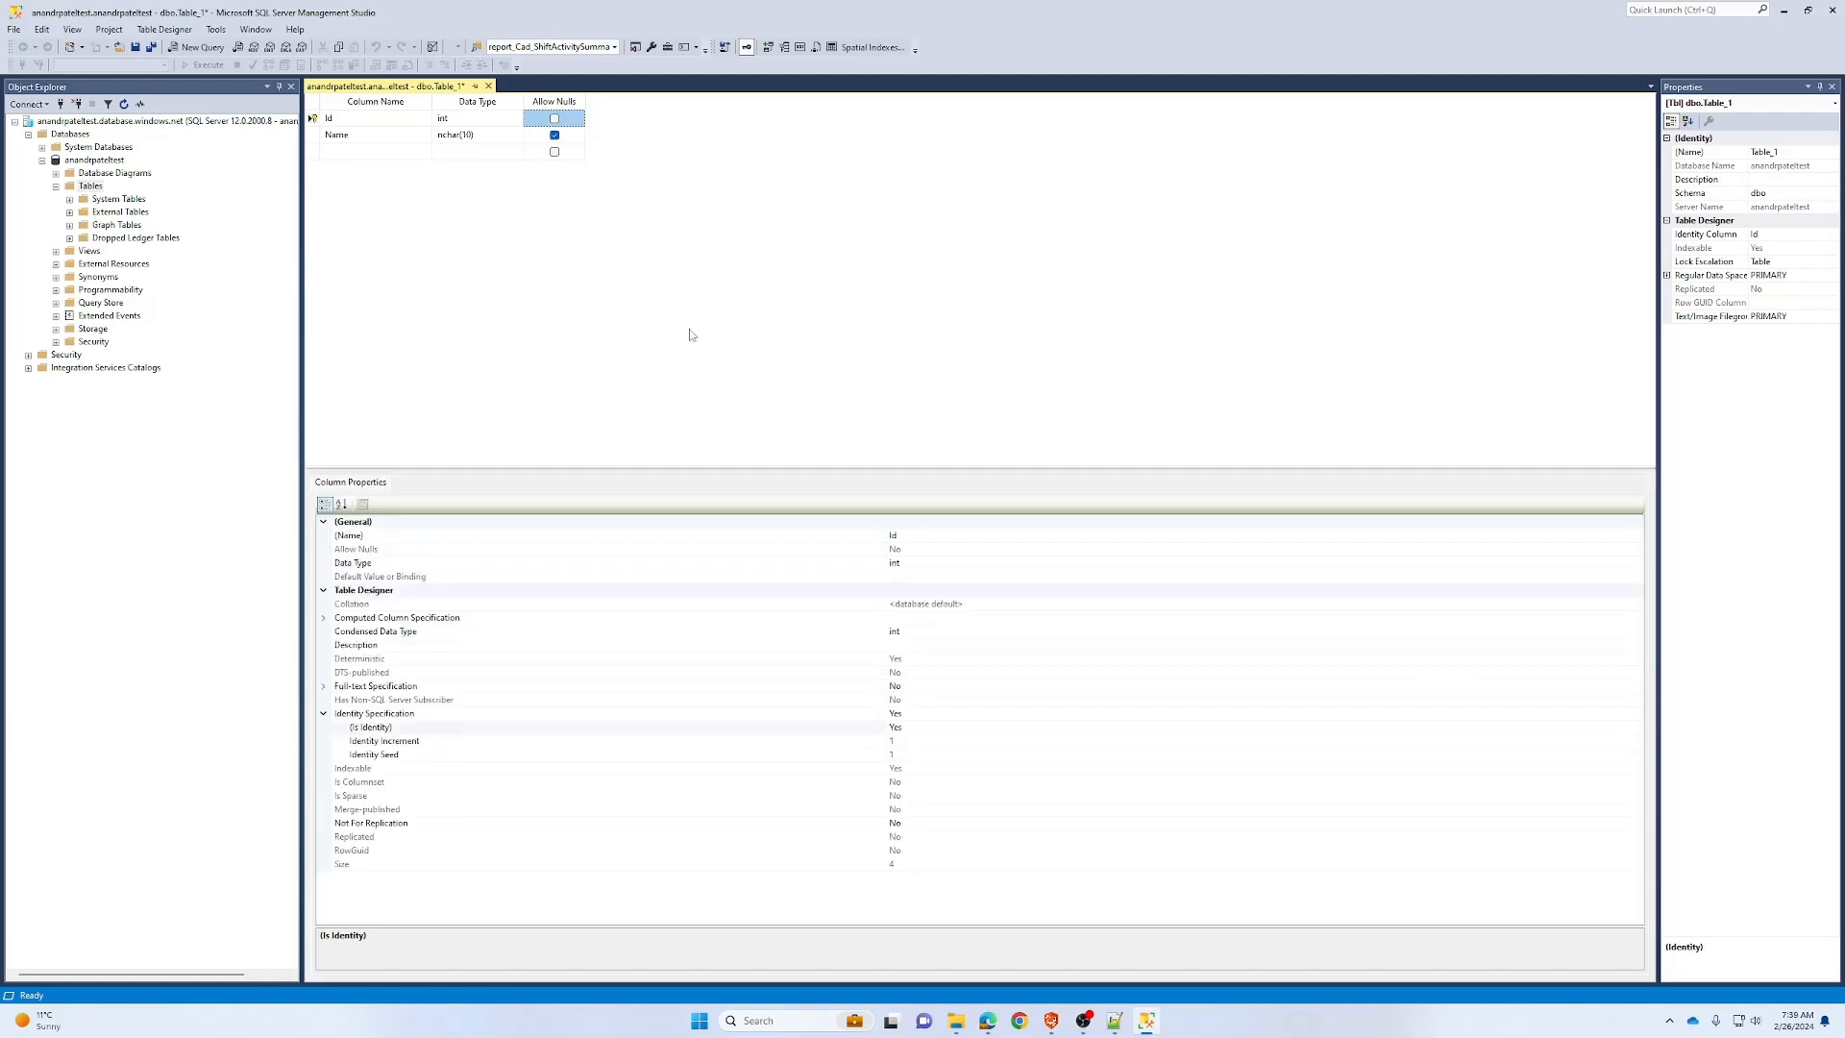